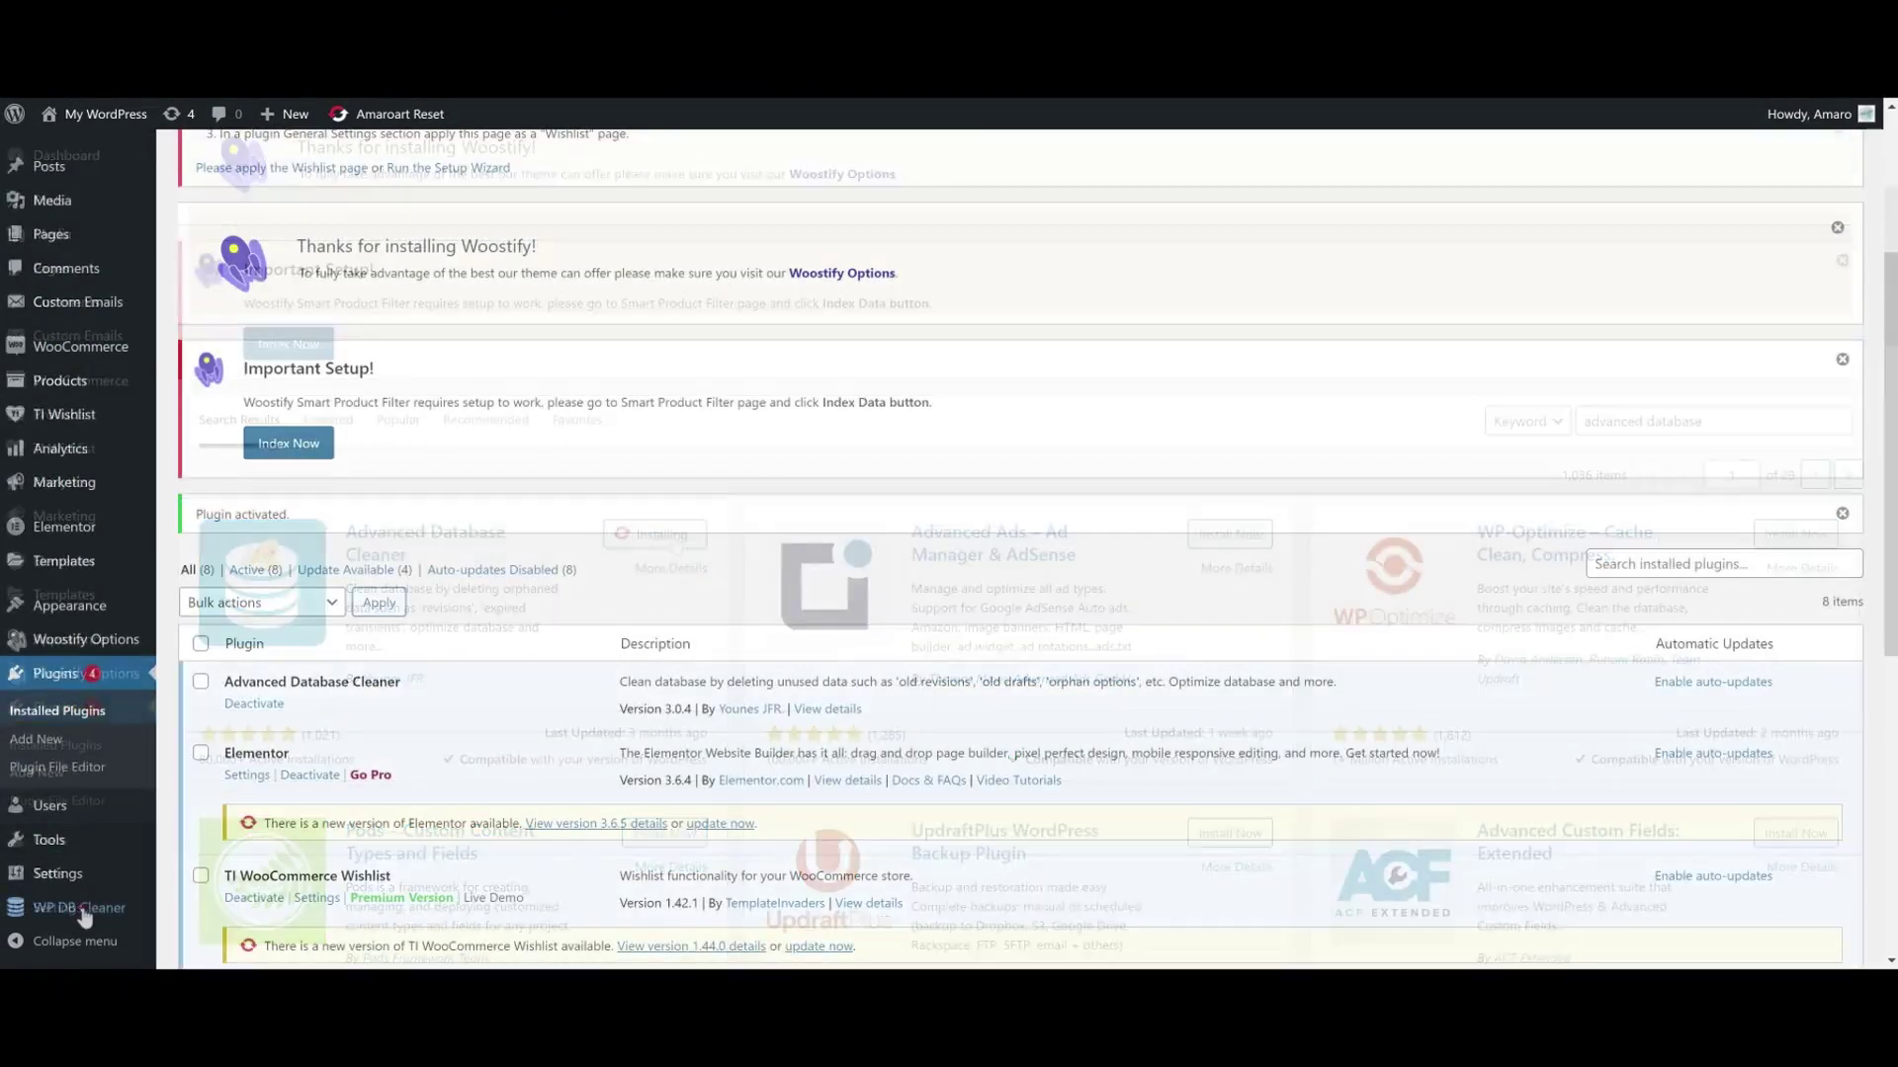
# - Open the WP DB Cleaner plugin page from the admin sidebar and scroll down it
pyautogui.click(80, 924)
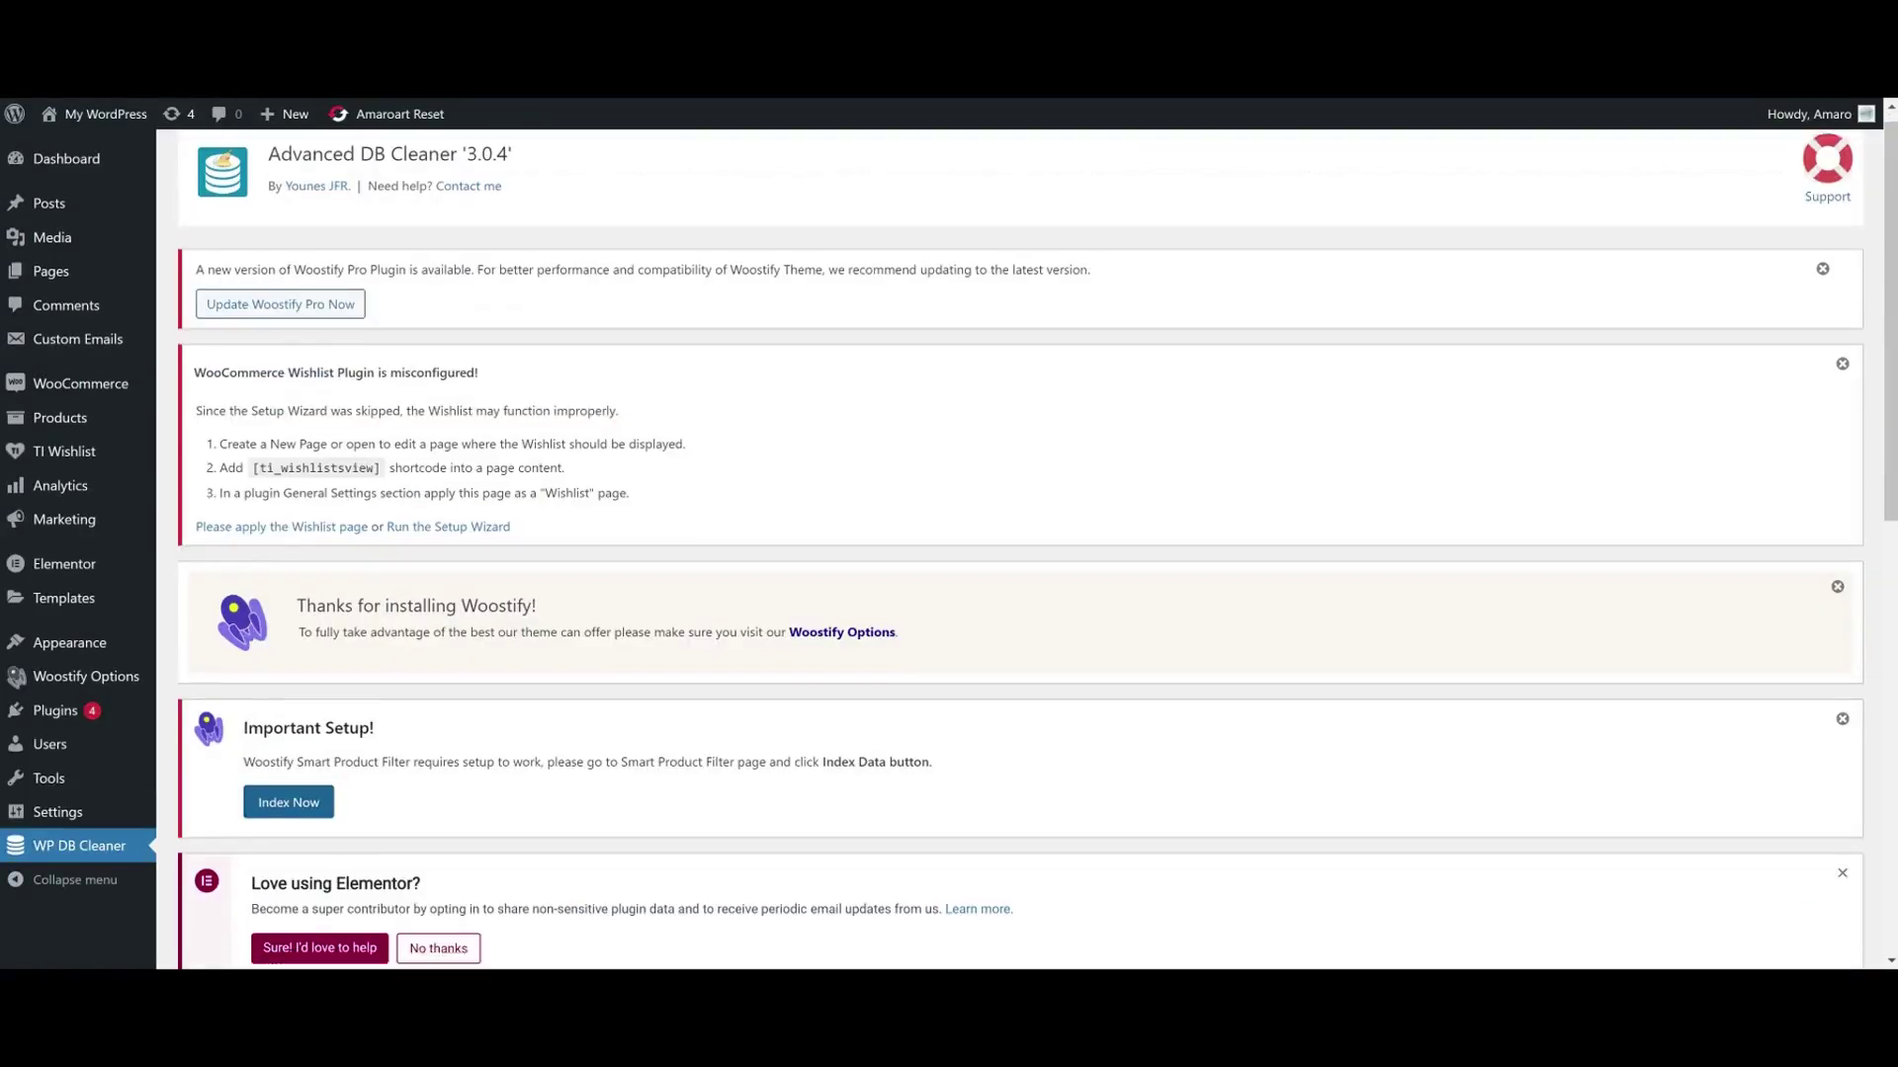
pyautogui.scroll(-8, 711, 550)
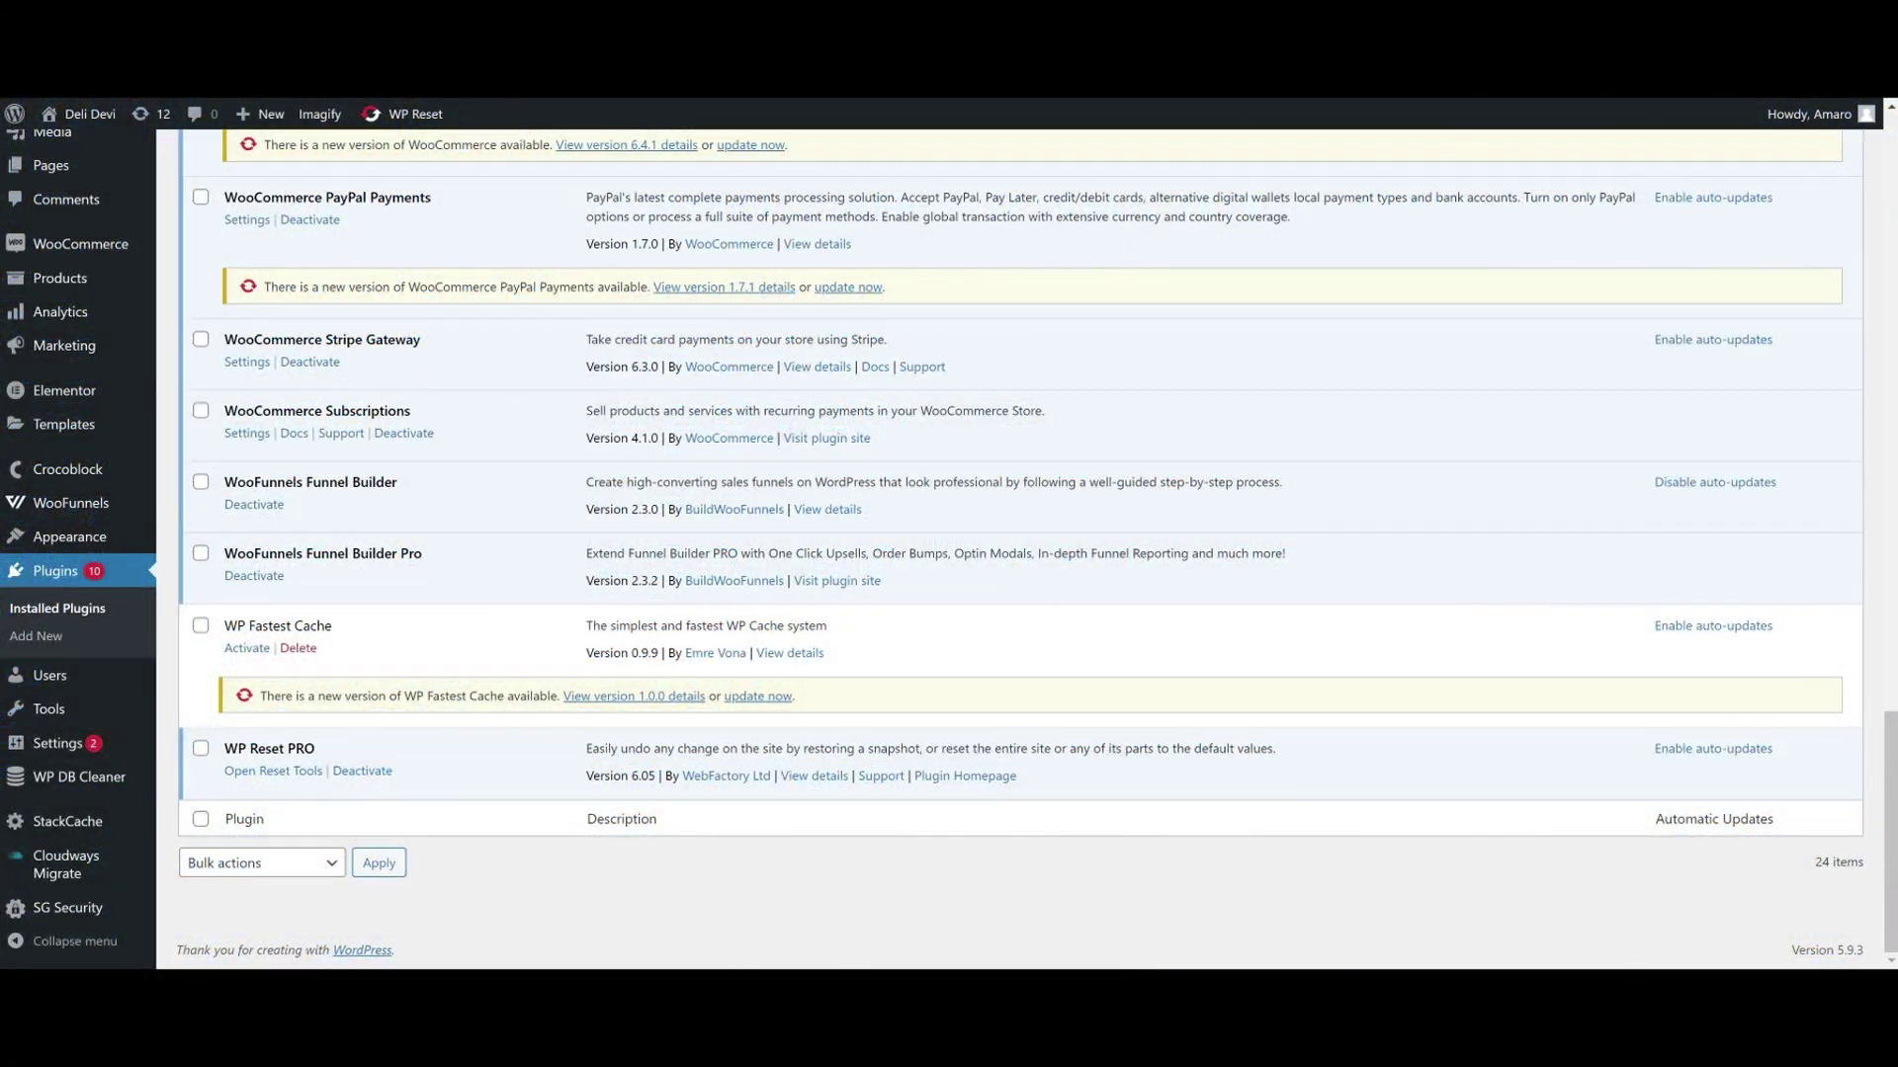
pyautogui.click(296, 651)
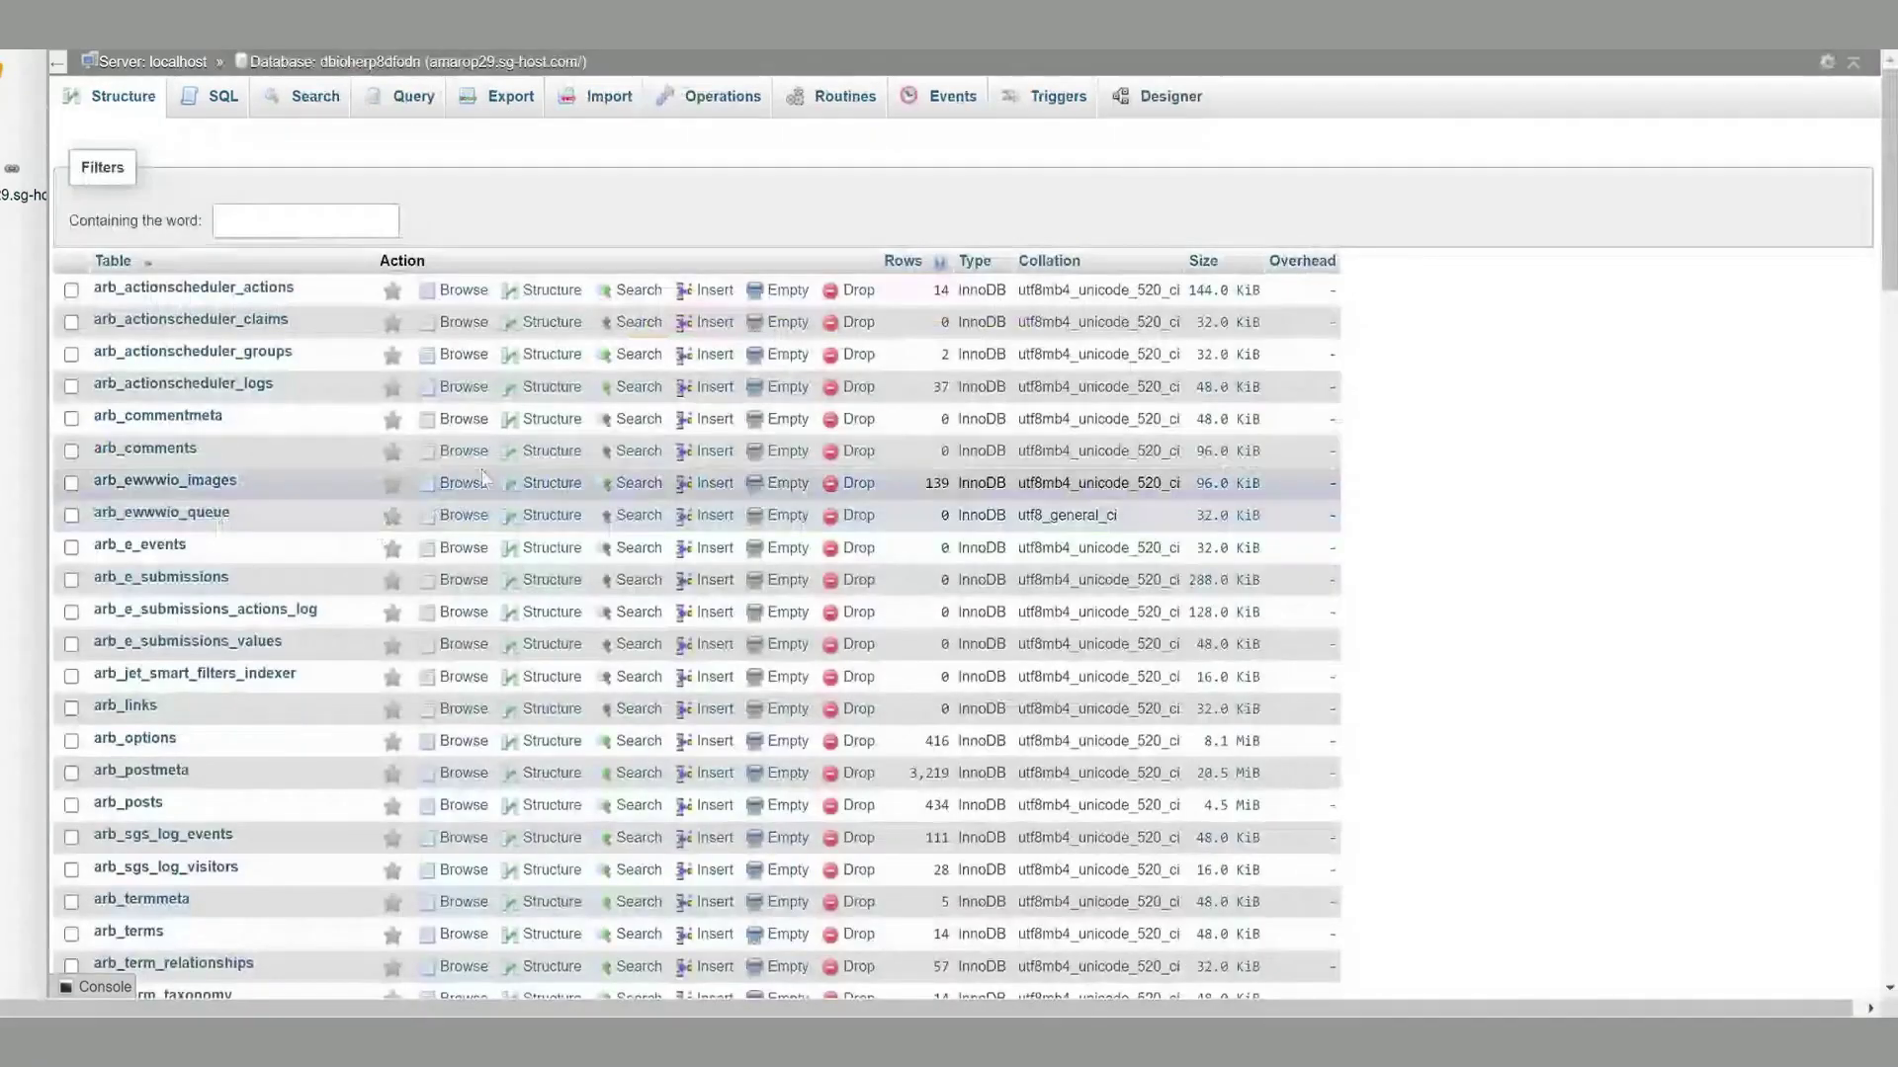
# - Run a Quick-method SQL export of the entire WordPress database in phpMyAdmin
pyautogui.click(497, 107)
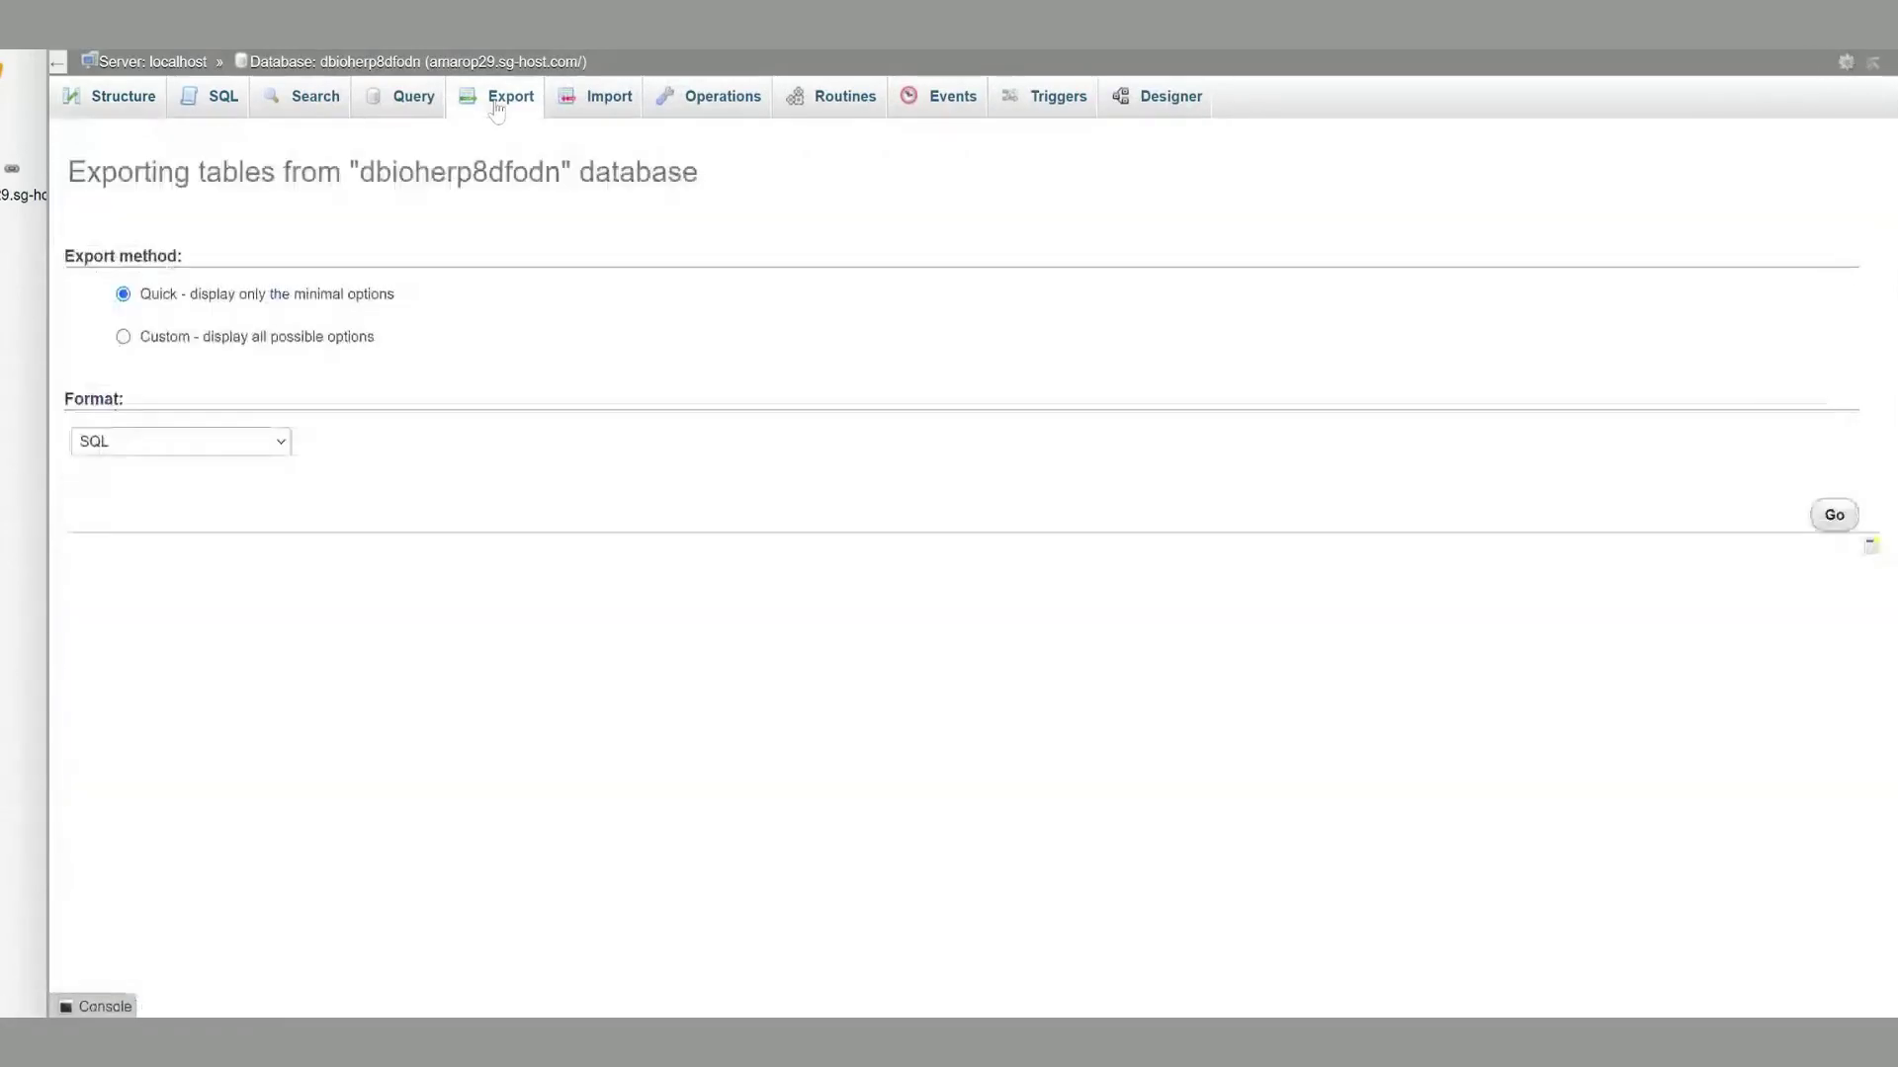
pyautogui.click(1835, 522)
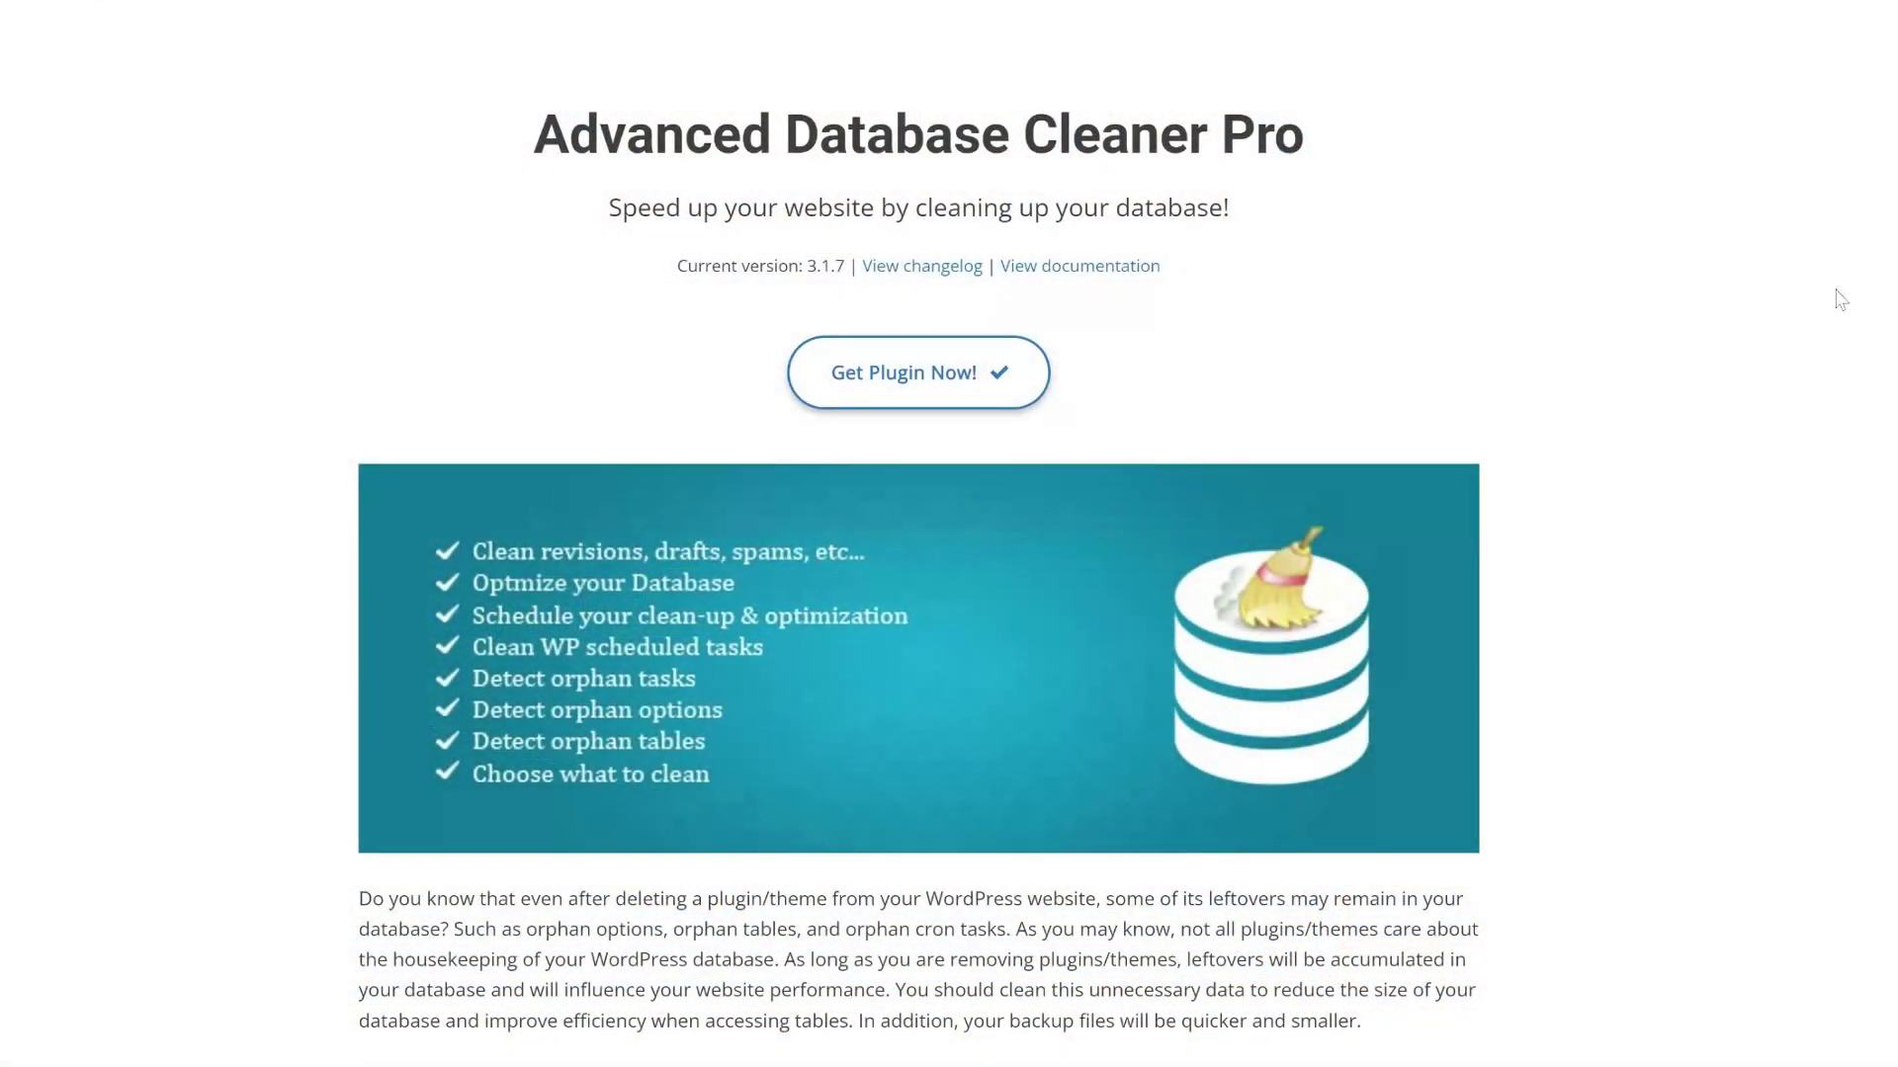
# - Scroll down the Advanced Database Cleaner Pro product page to view its feature list
pyautogui.scroll(-3, 1841, 299)
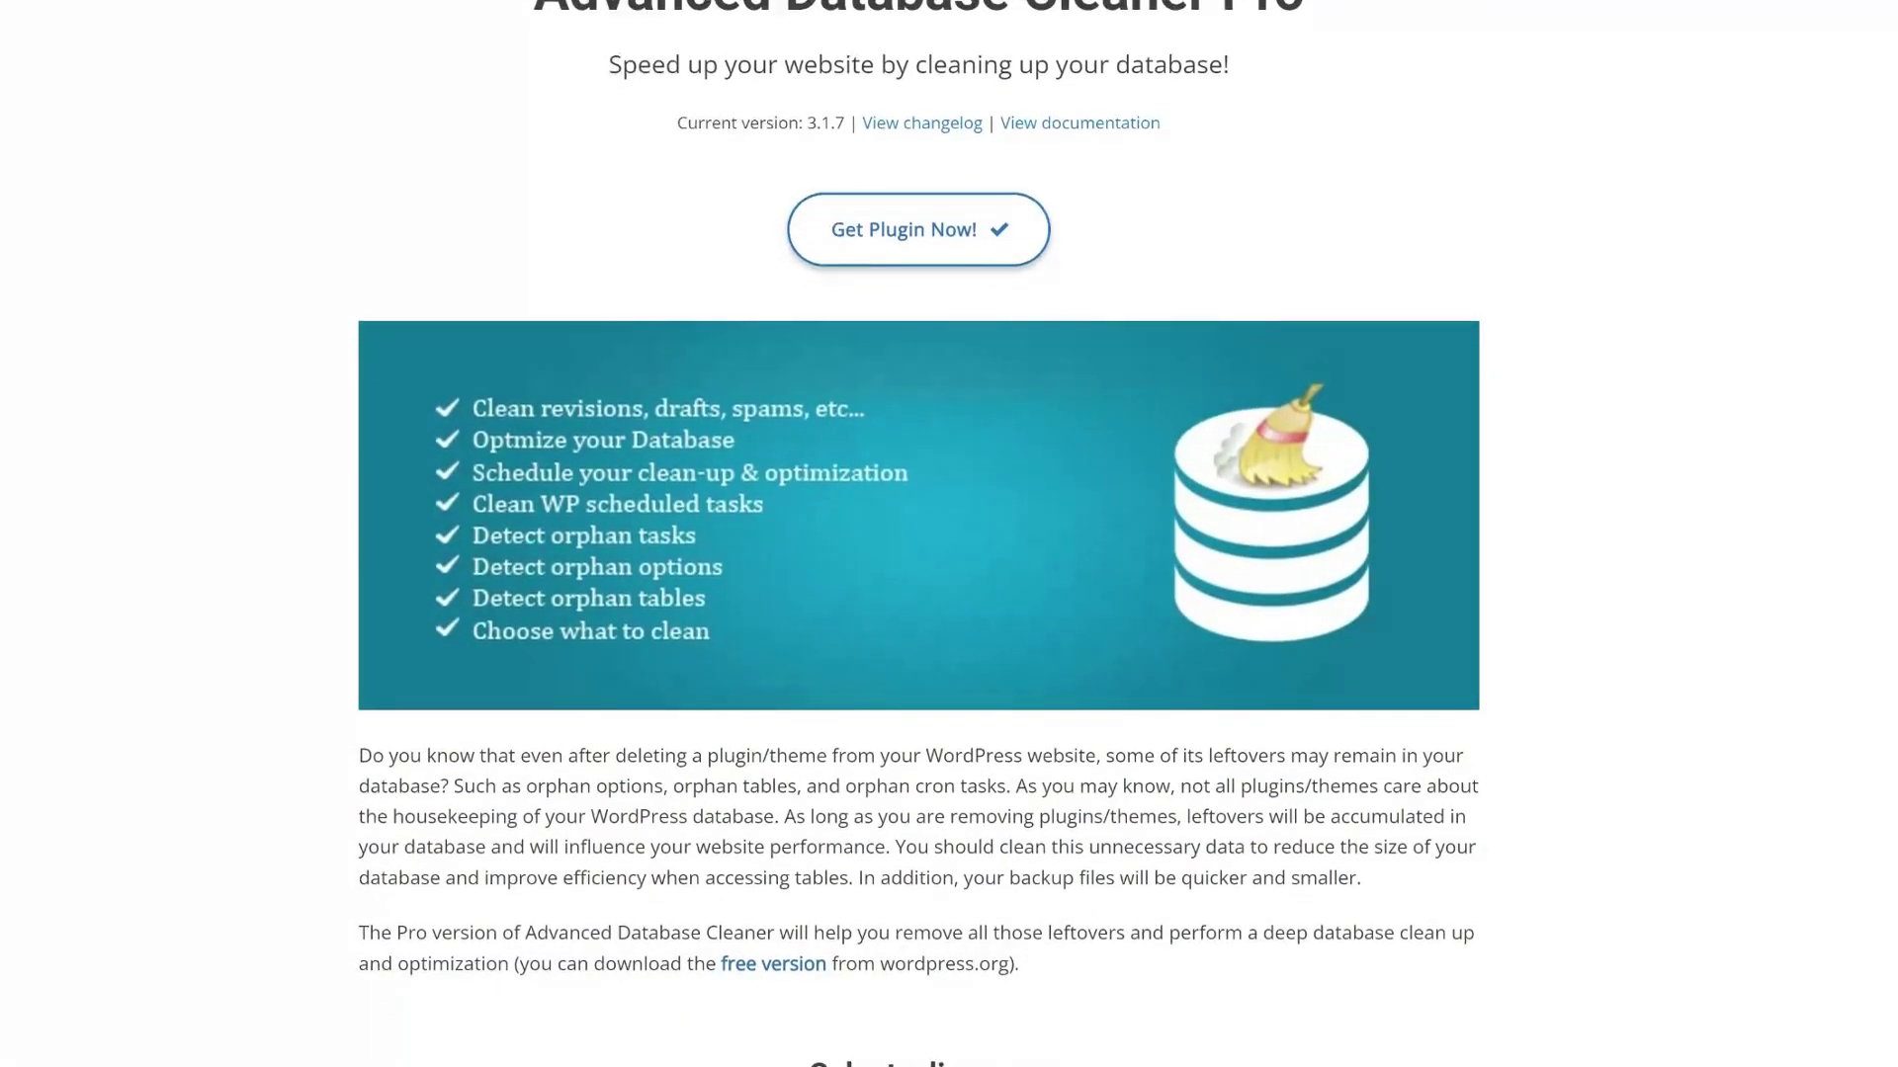
pyautogui.scroll(-2, 949, 534)
pyautogui.scroll(-1, 917, 534)
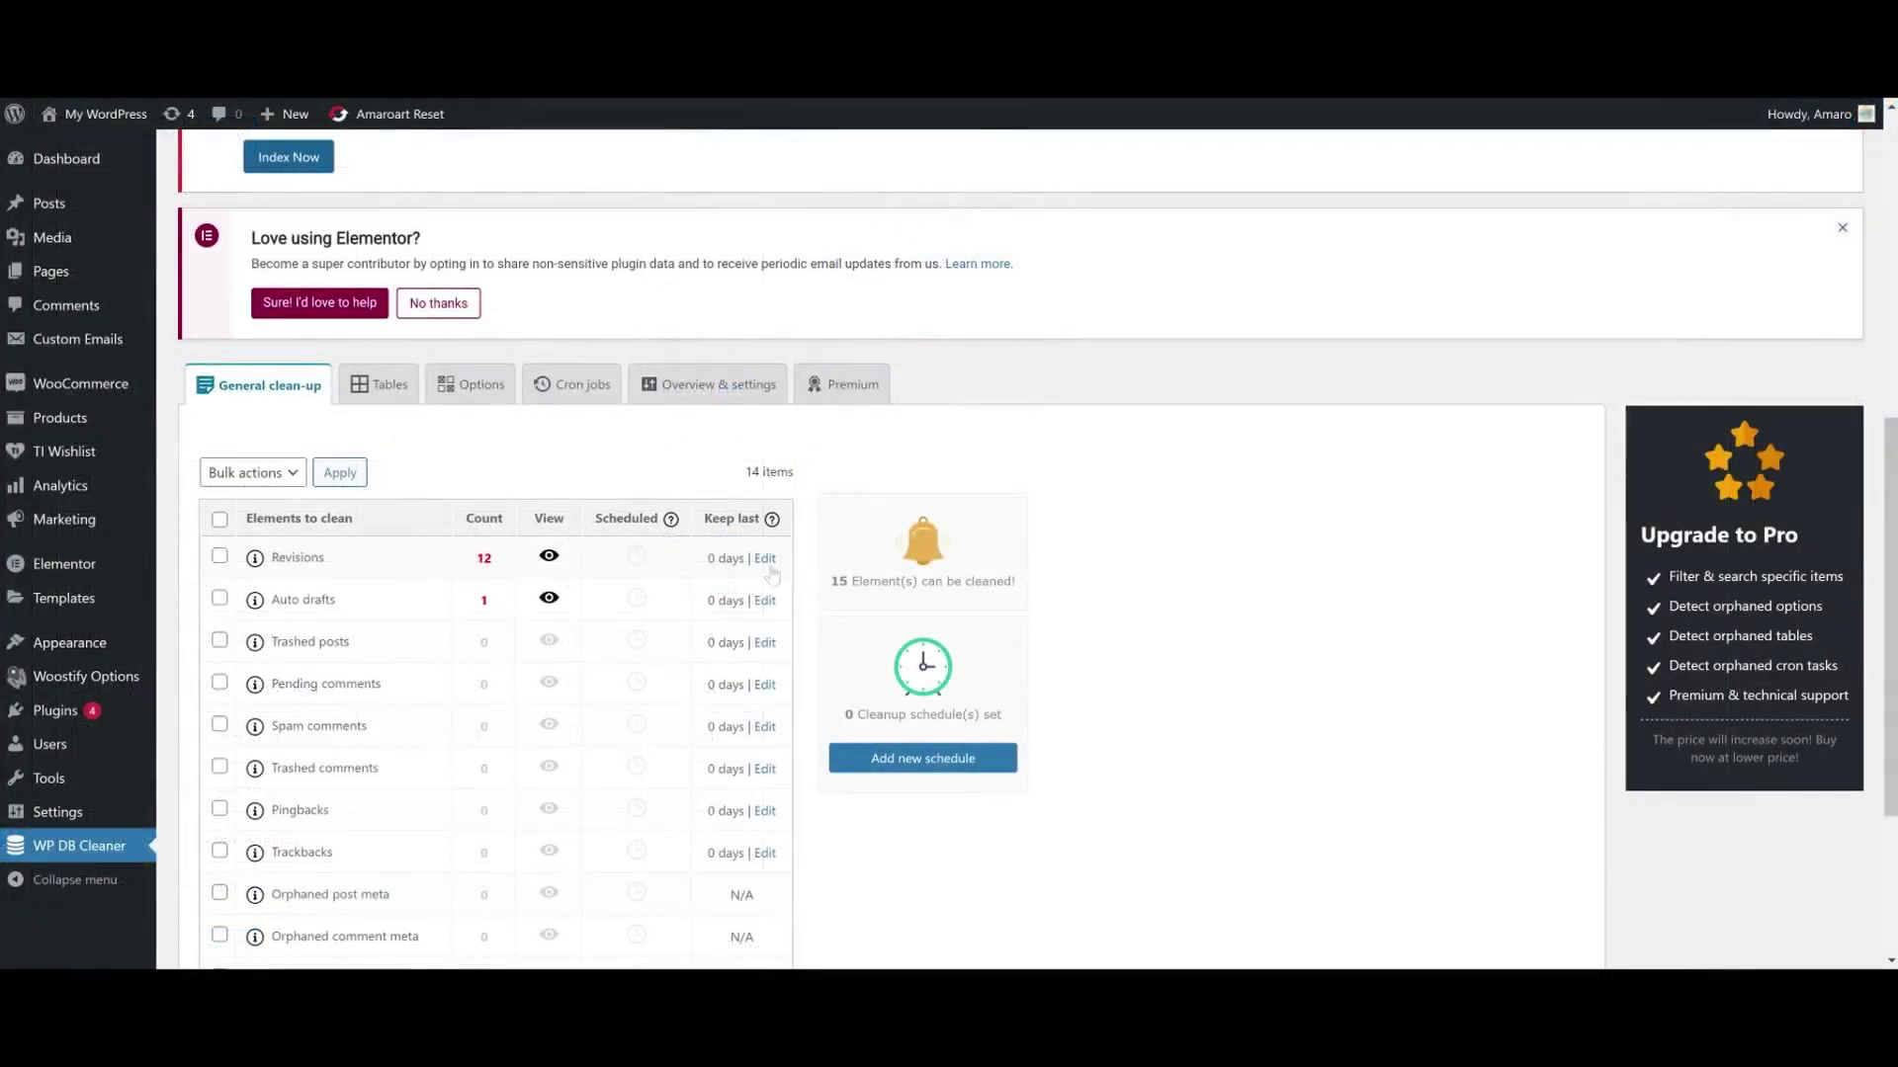
# - Set Revisions to keep the last 7 days and save it
pyautogui.click(765, 570)
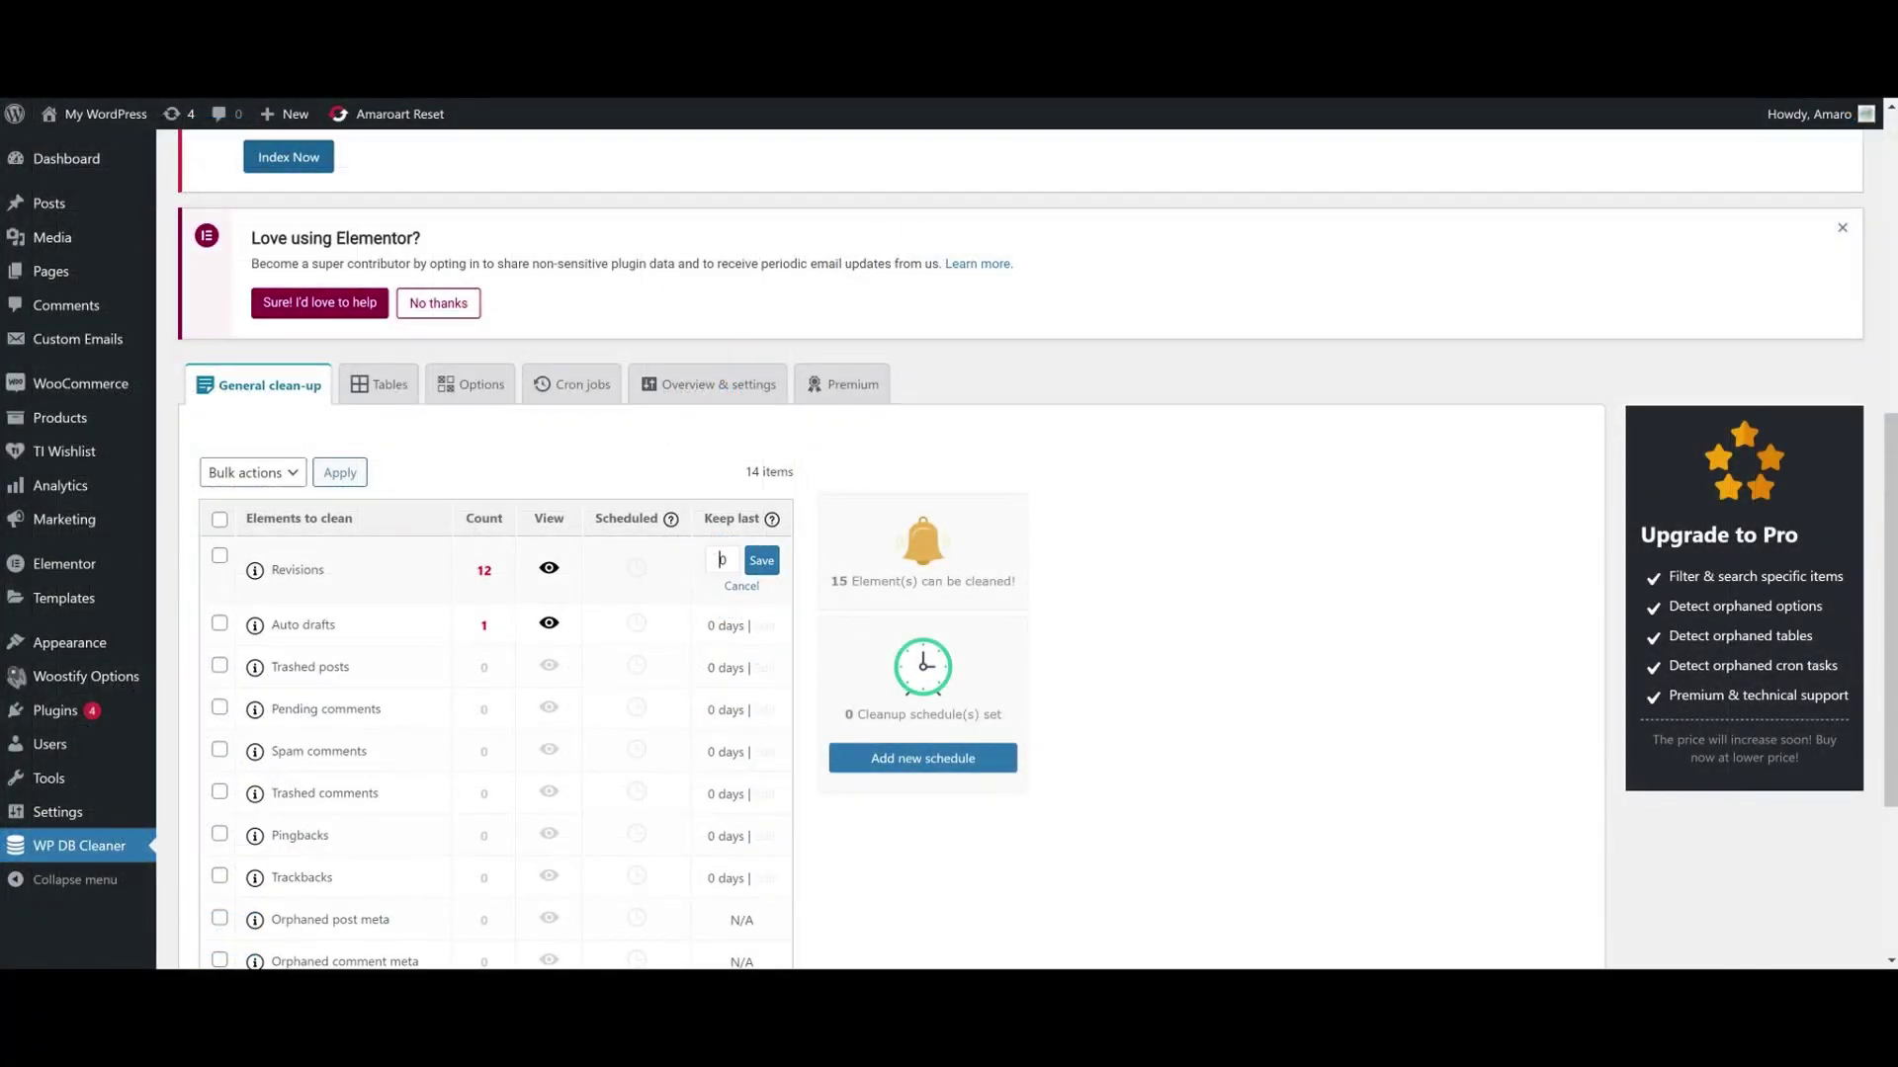
pyautogui.write('7')
pyautogui.click(761, 561)
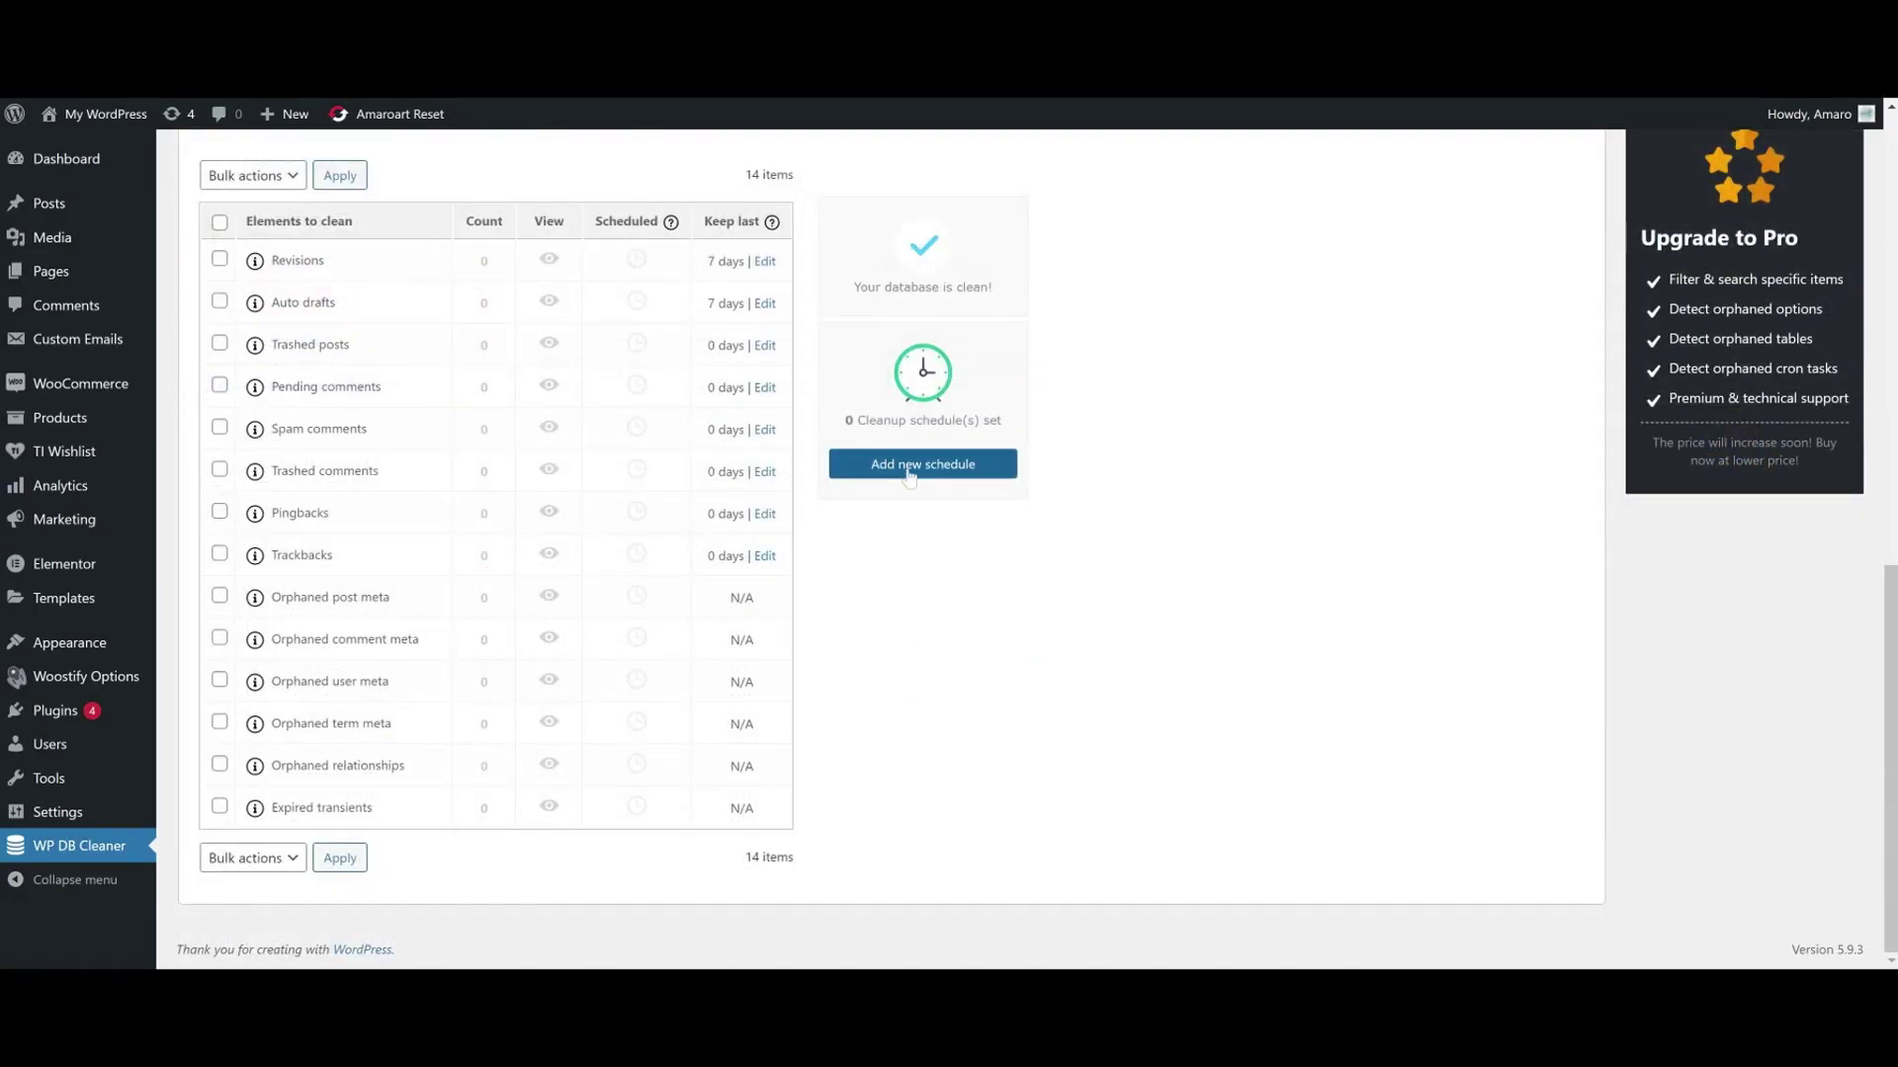
# - Create a new cleanup schedule with Weekly frequency and try saving it
pyautogui.click(909, 473)
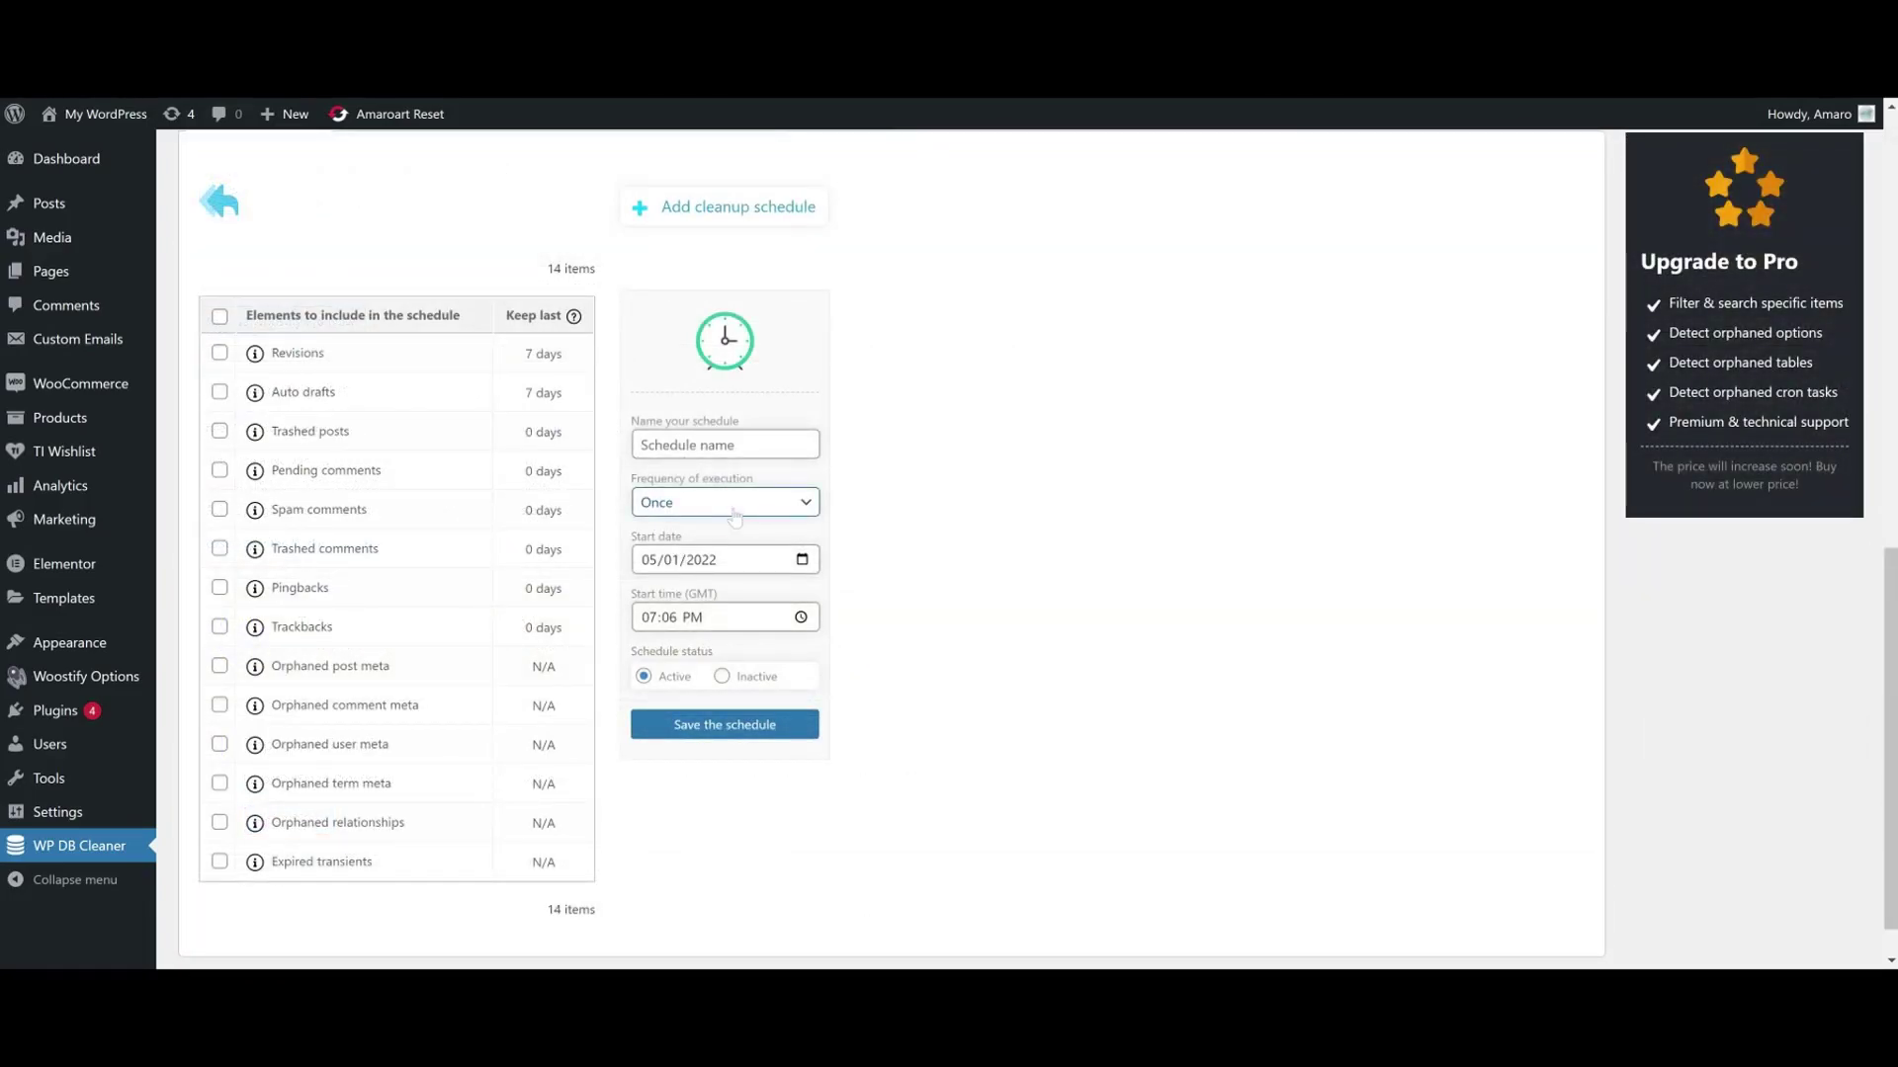
pyautogui.click(783, 645)
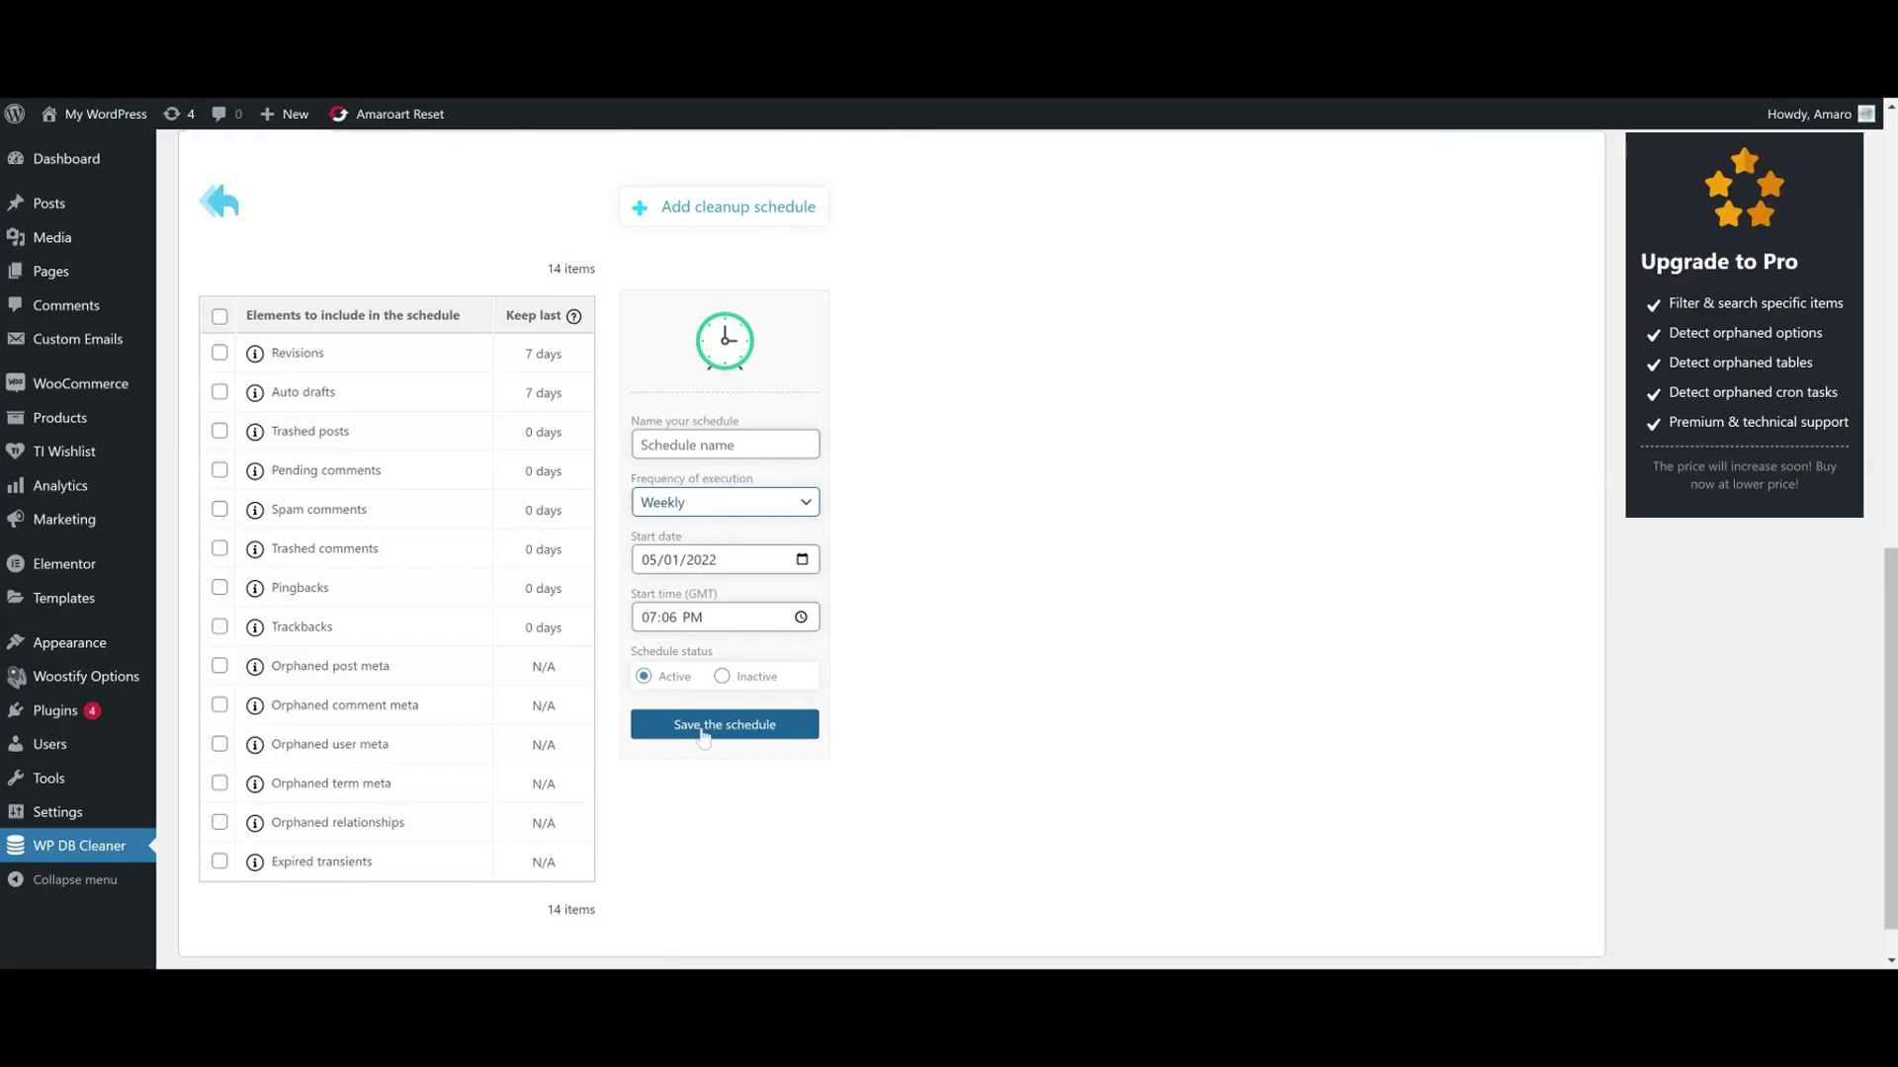
pyautogui.click(704, 731)
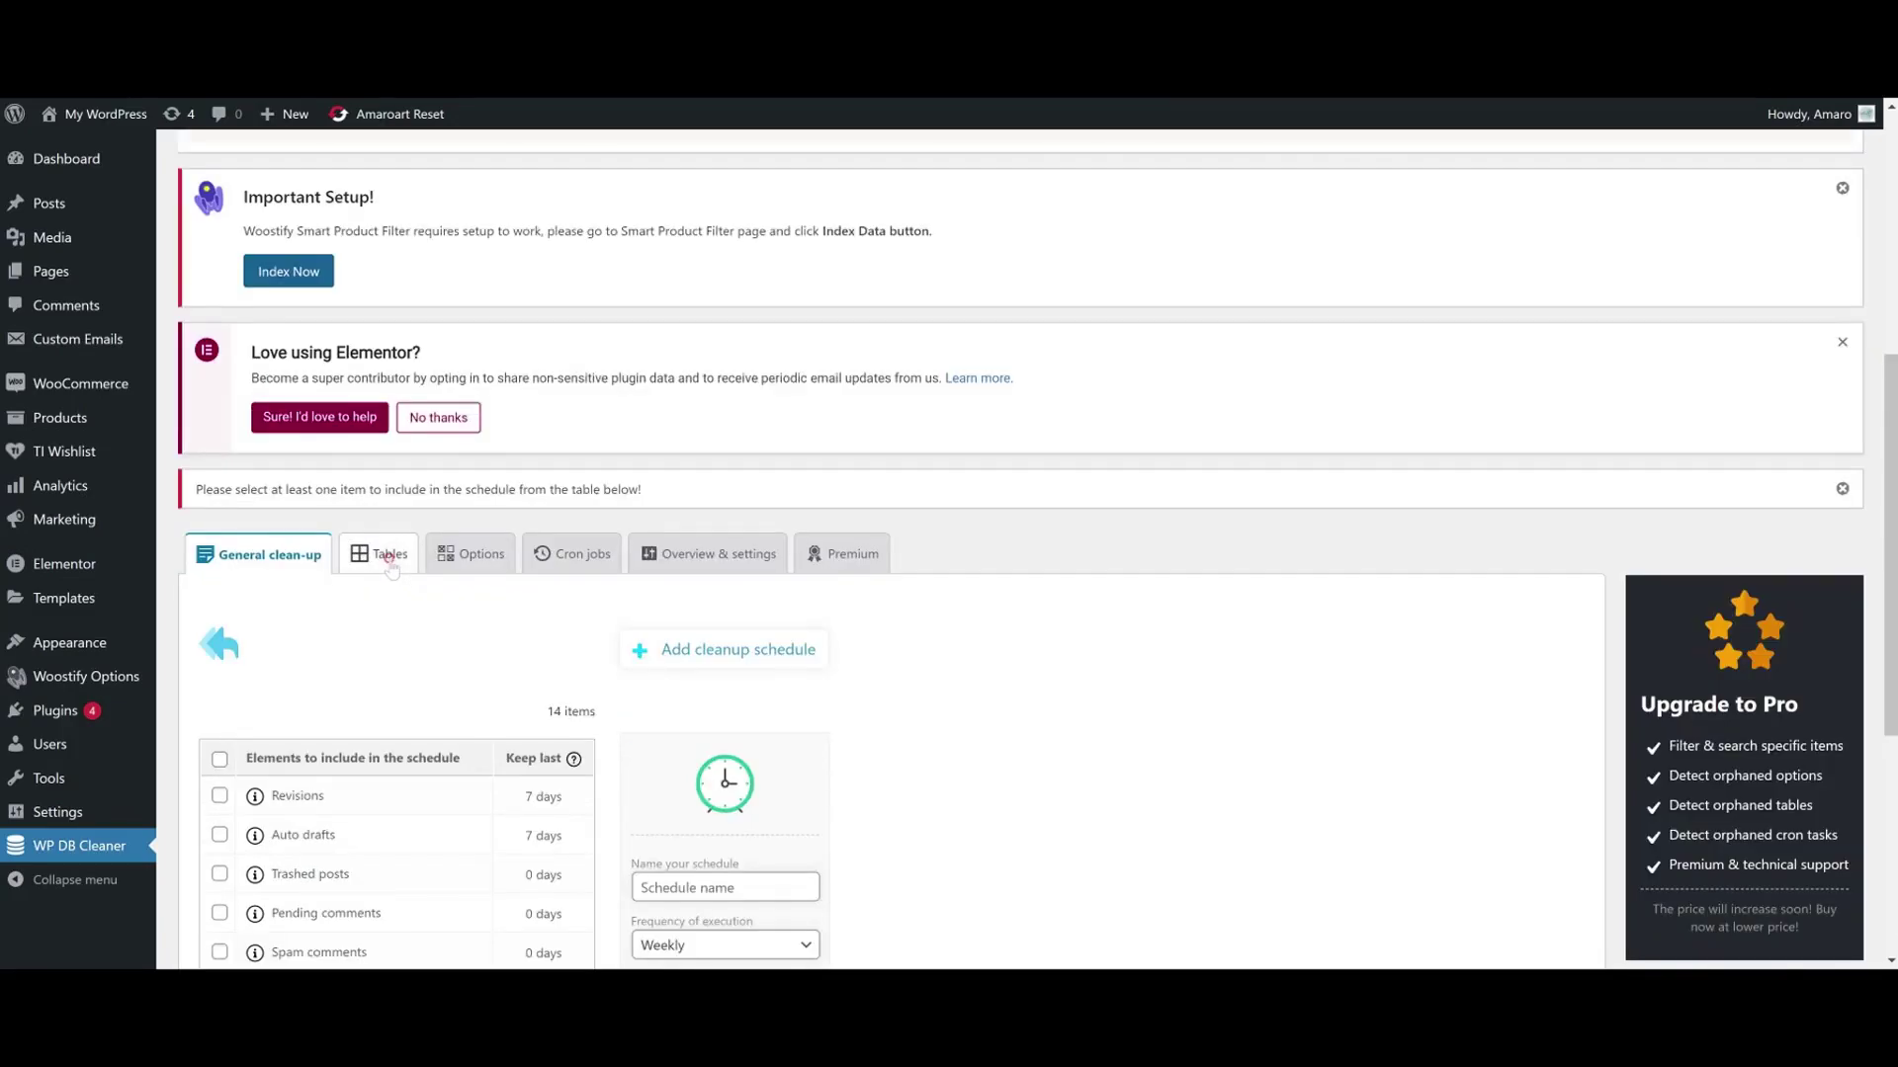
# - Switch the cleaner to the Tables tab to list the database tables
pyautogui.click(389, 554)
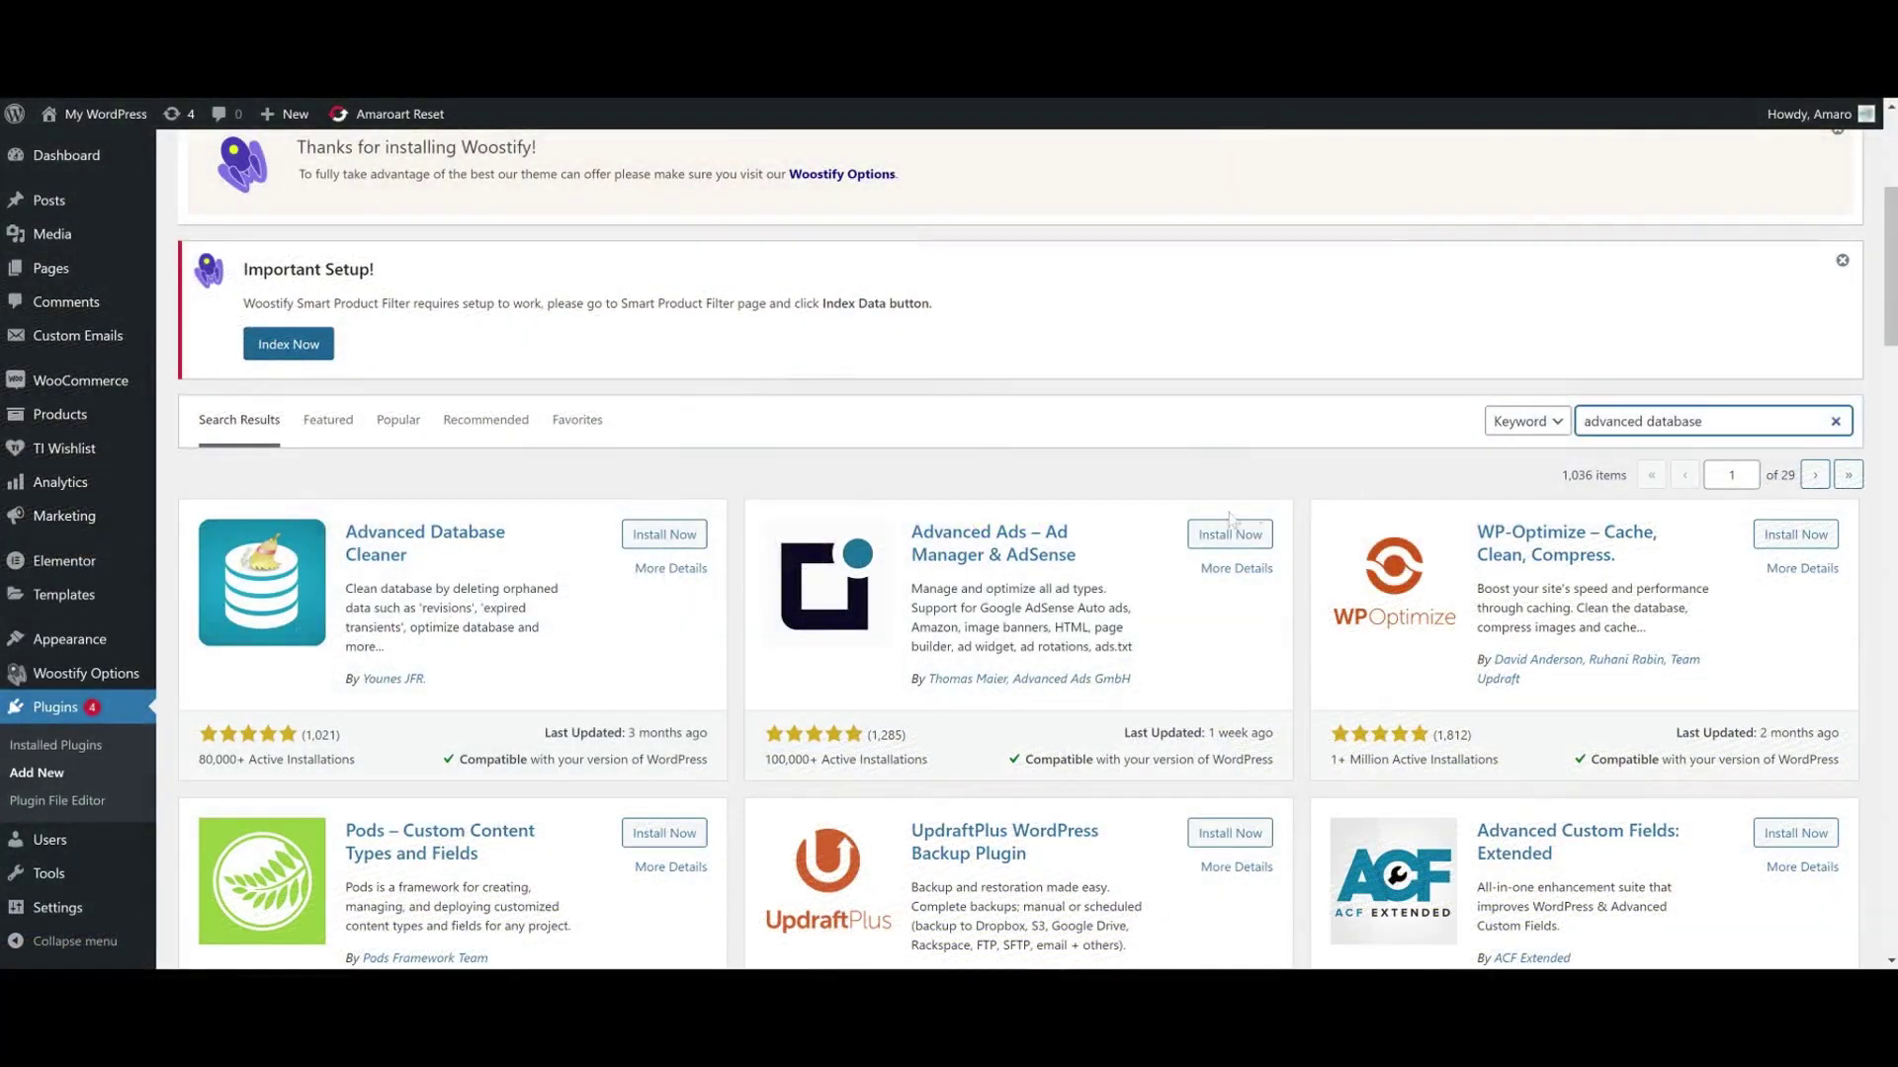
# - Install Advanced Database Cleaner from its card in the search results
pyautogui.click(673, 538)
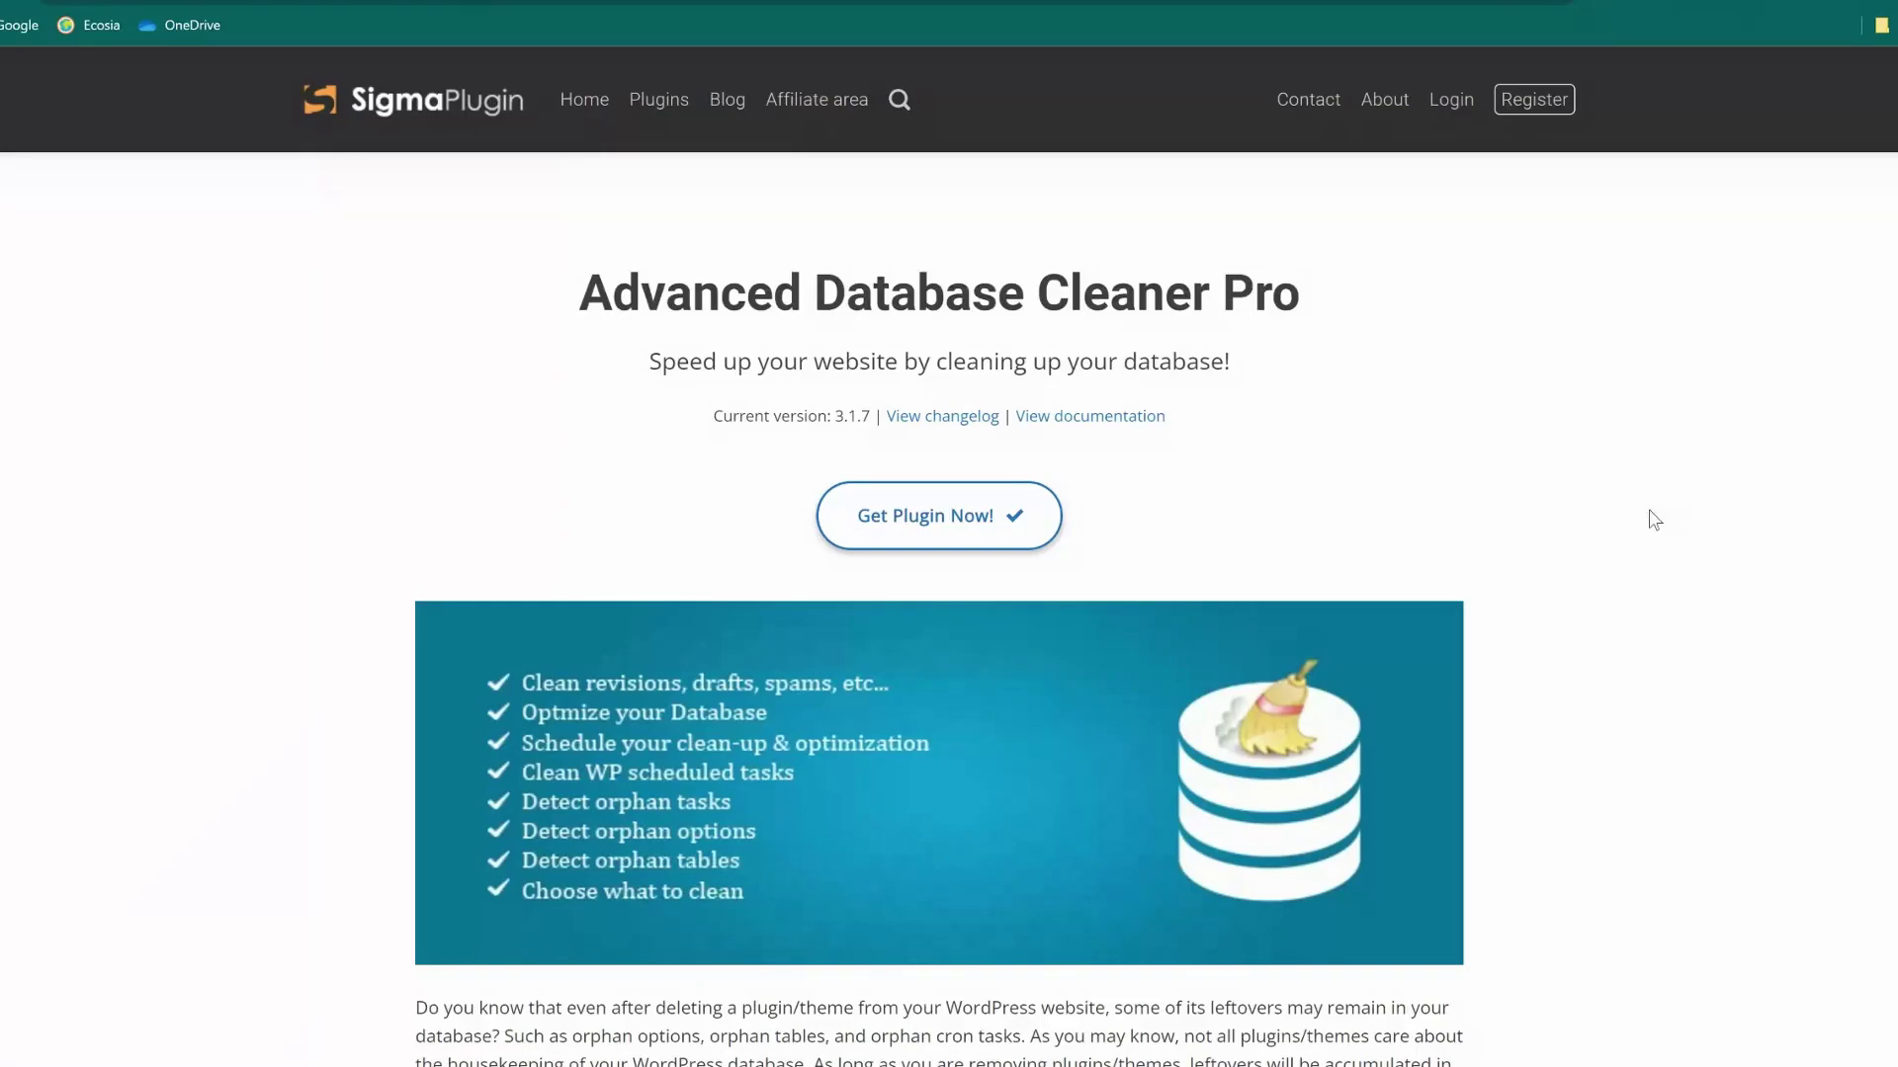
# - Review the 39$, 59$ and 149$ licences and comparison table, then start the table scan
pyautogui.scroll(-5, 1654, 518)
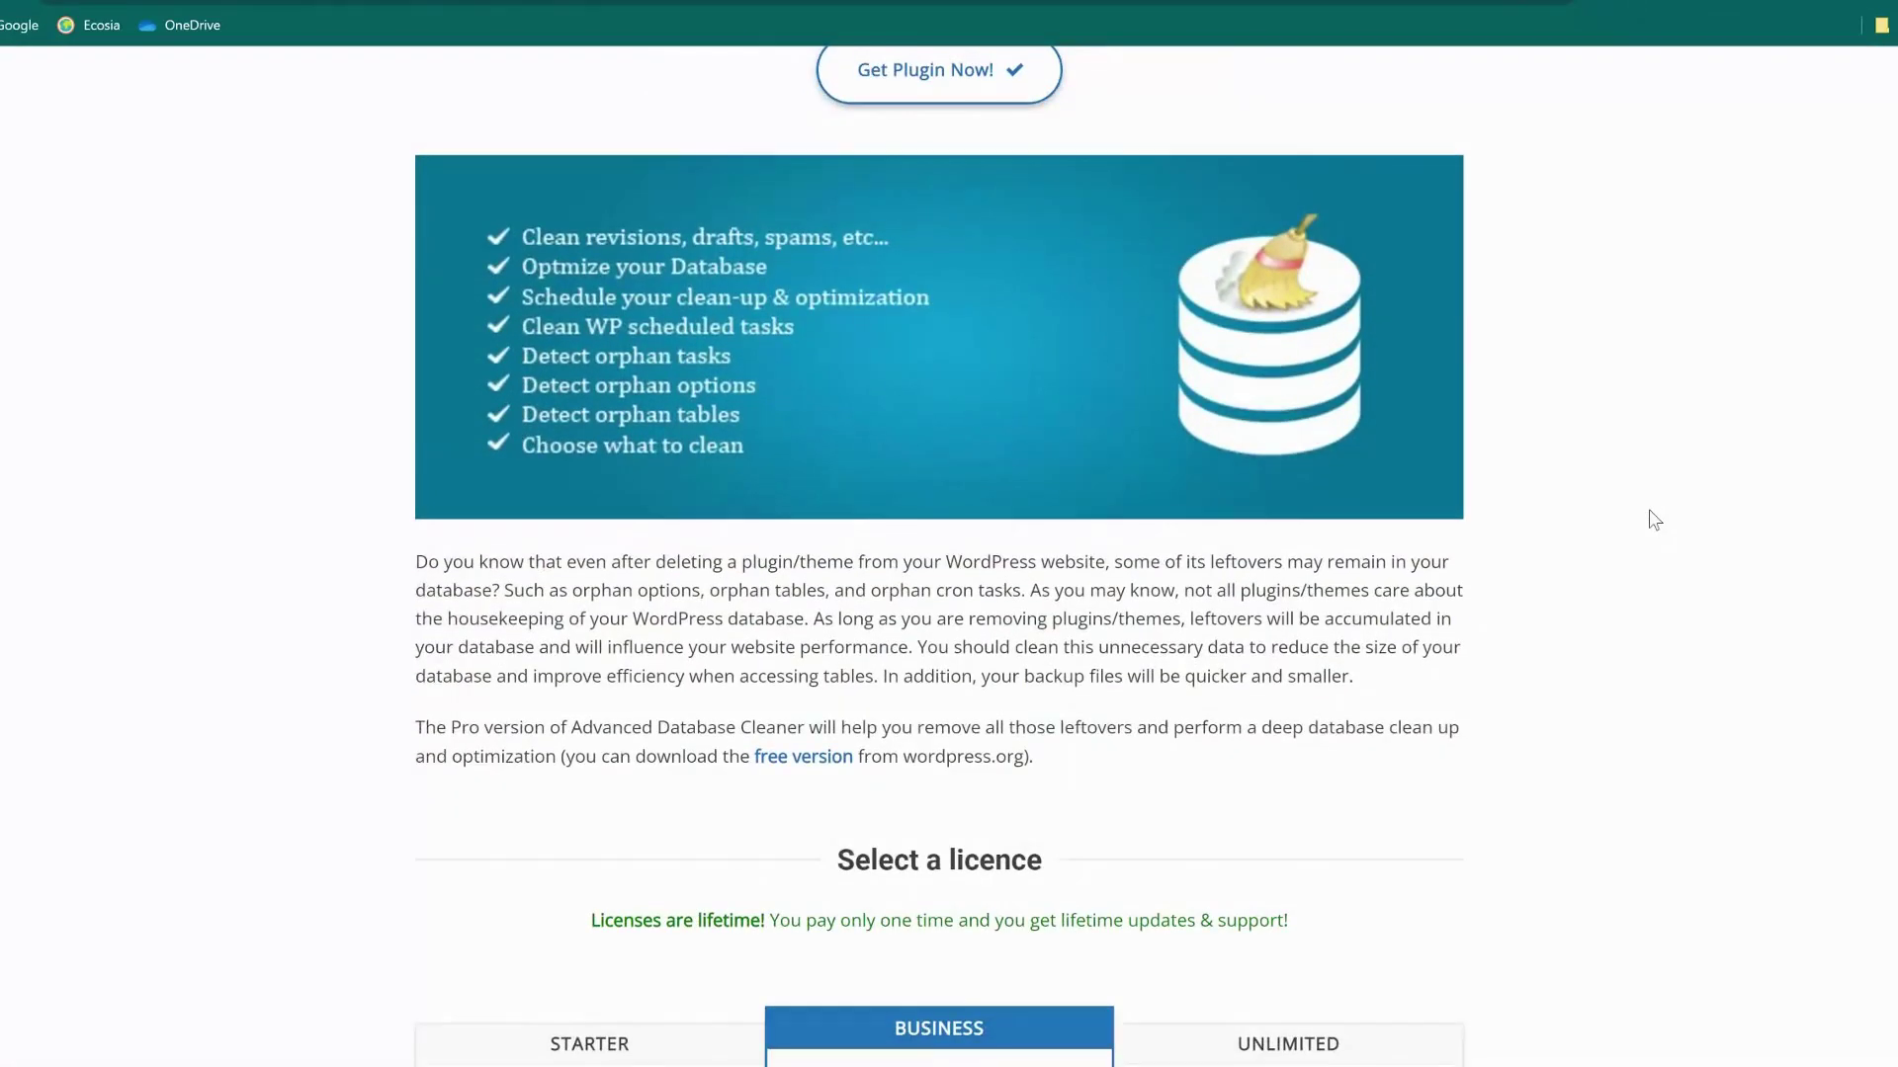
pyautogui.scroll(-3, 1644, 483)
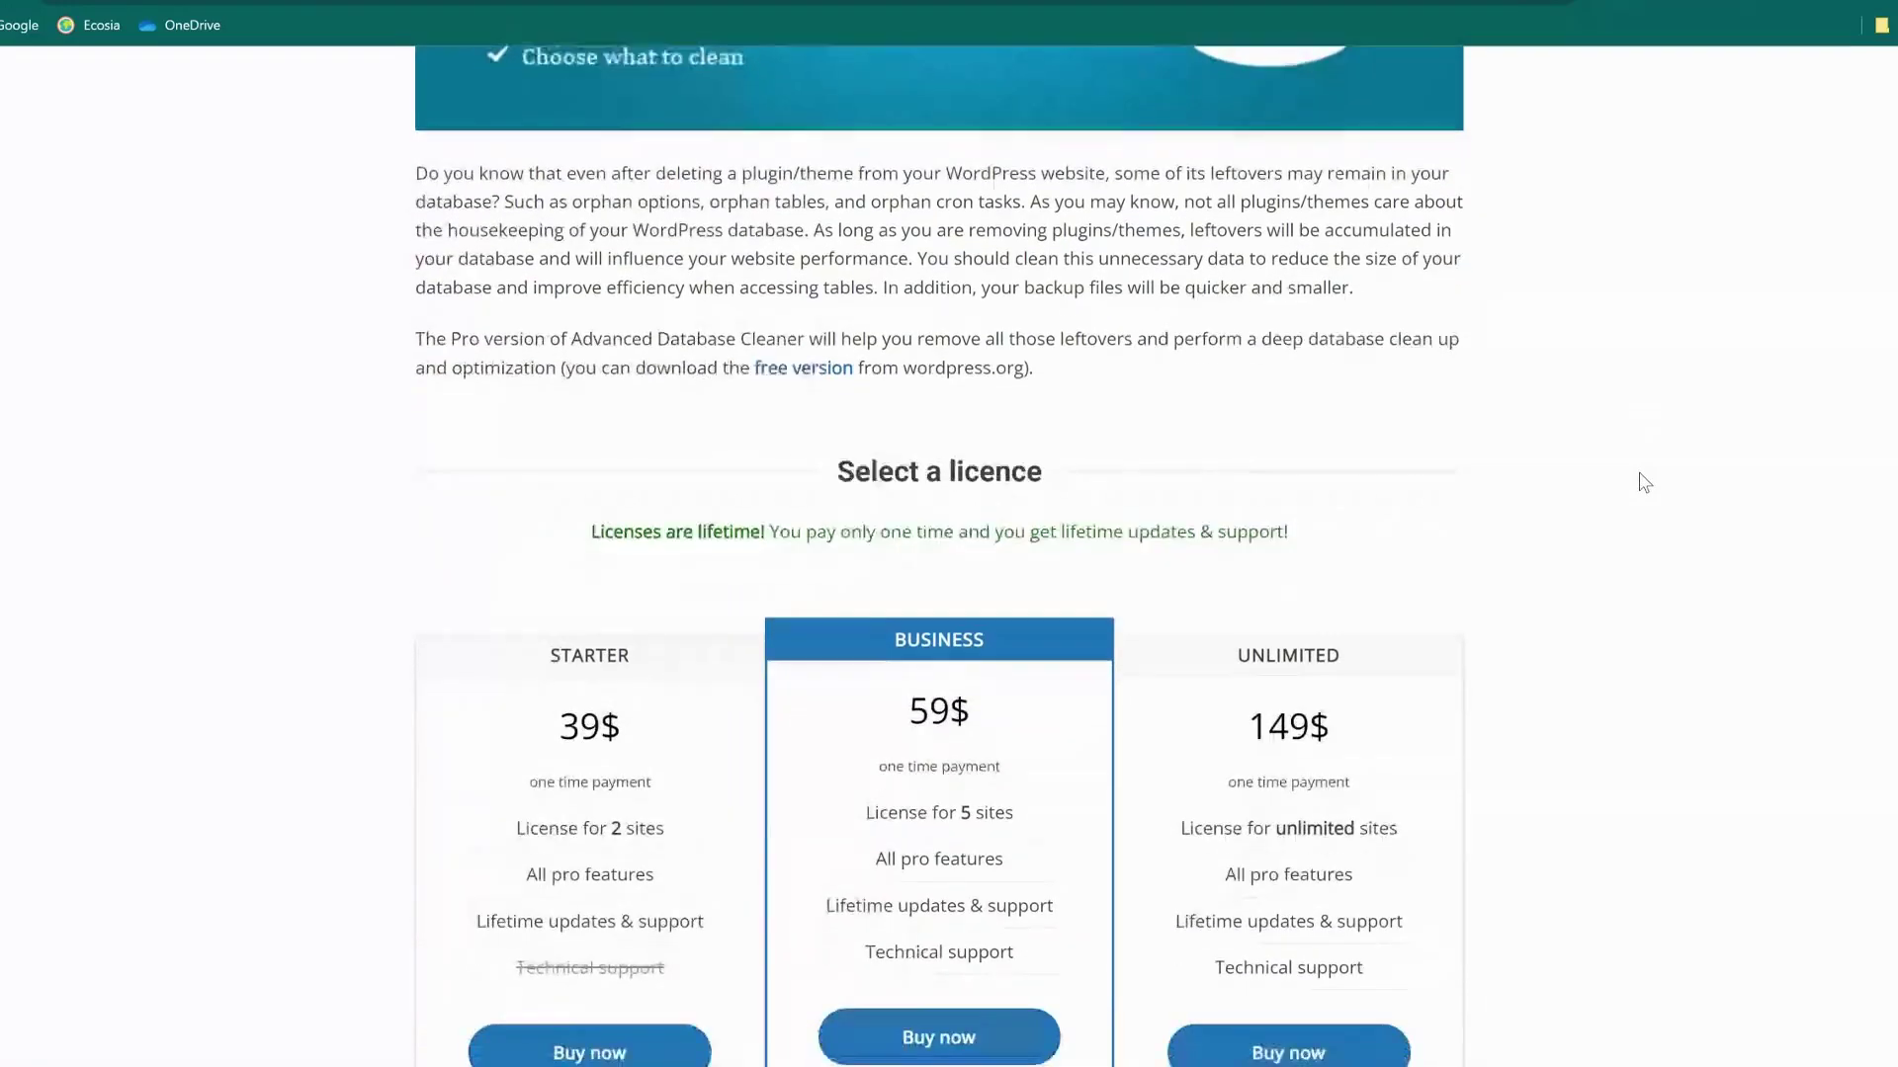
pyautogui.scroll(-1, 1644, 483)
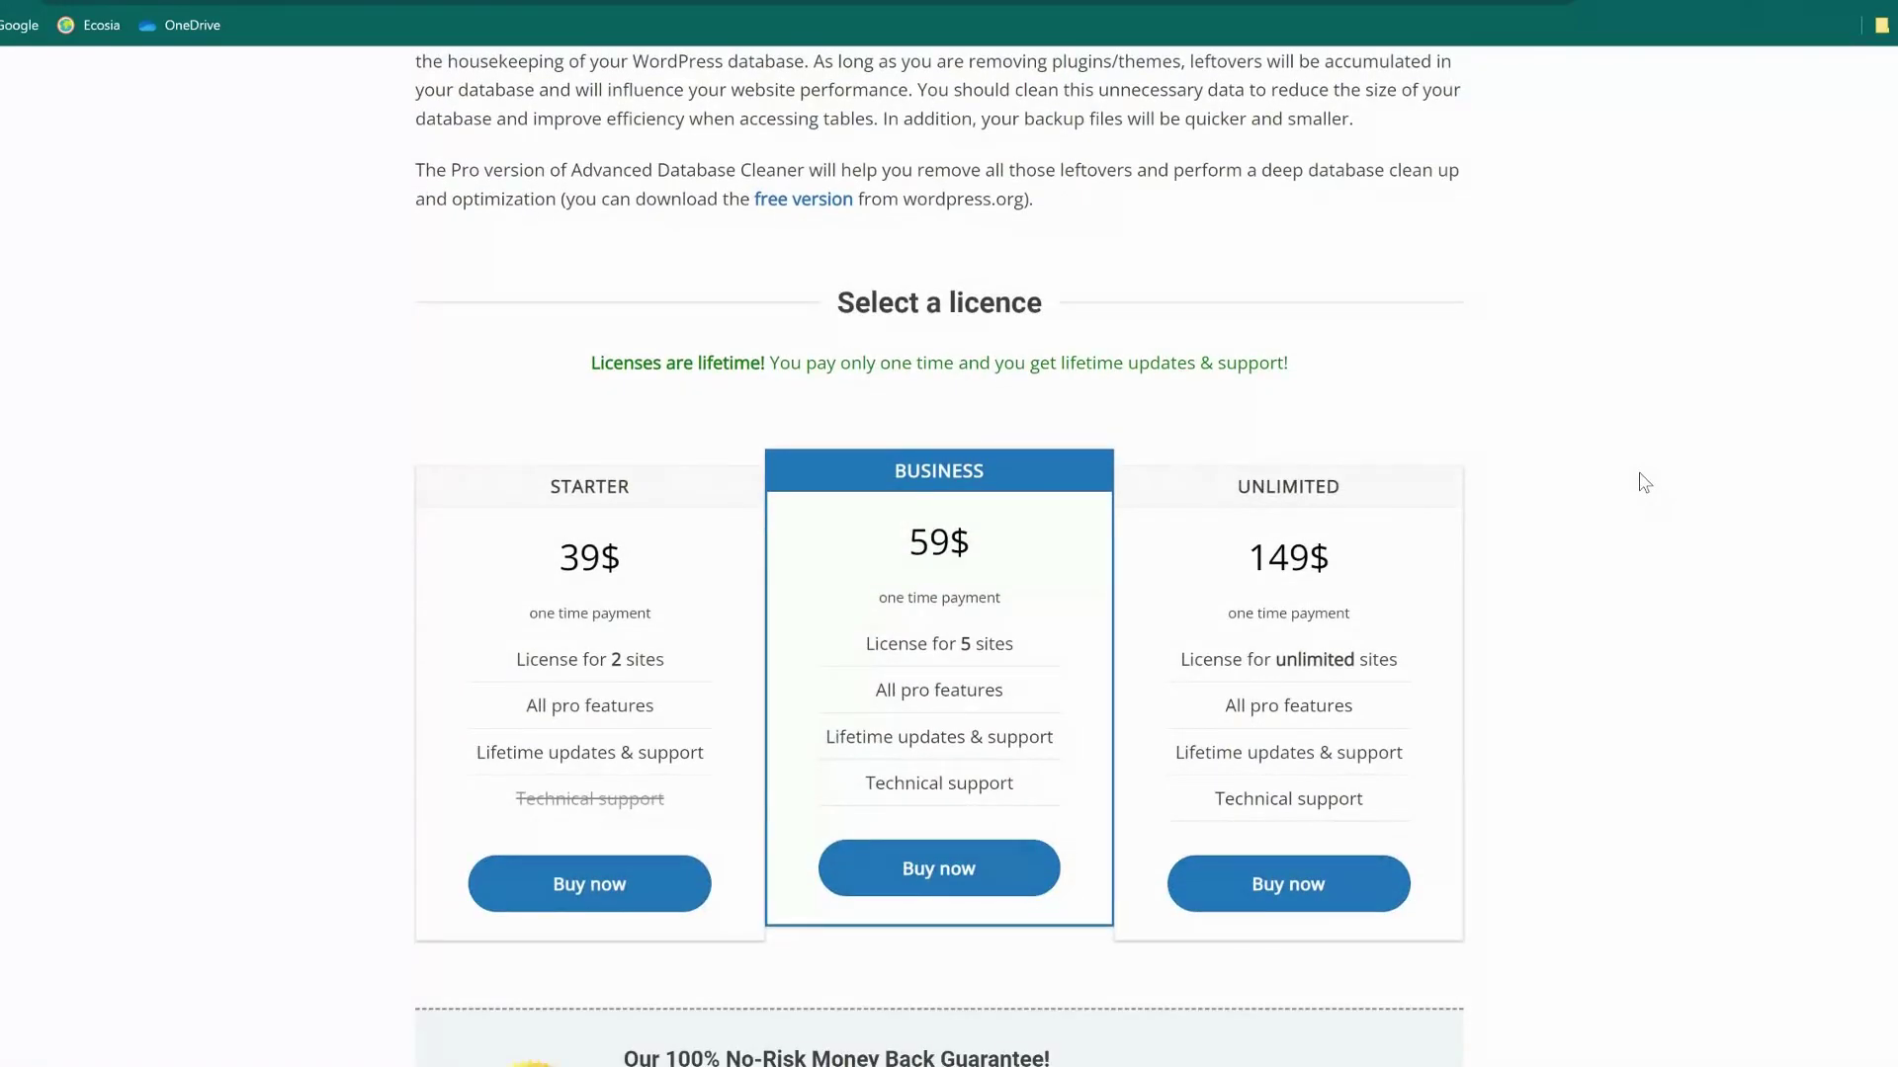
pyautogui.scroll(-1, 1643, 484)
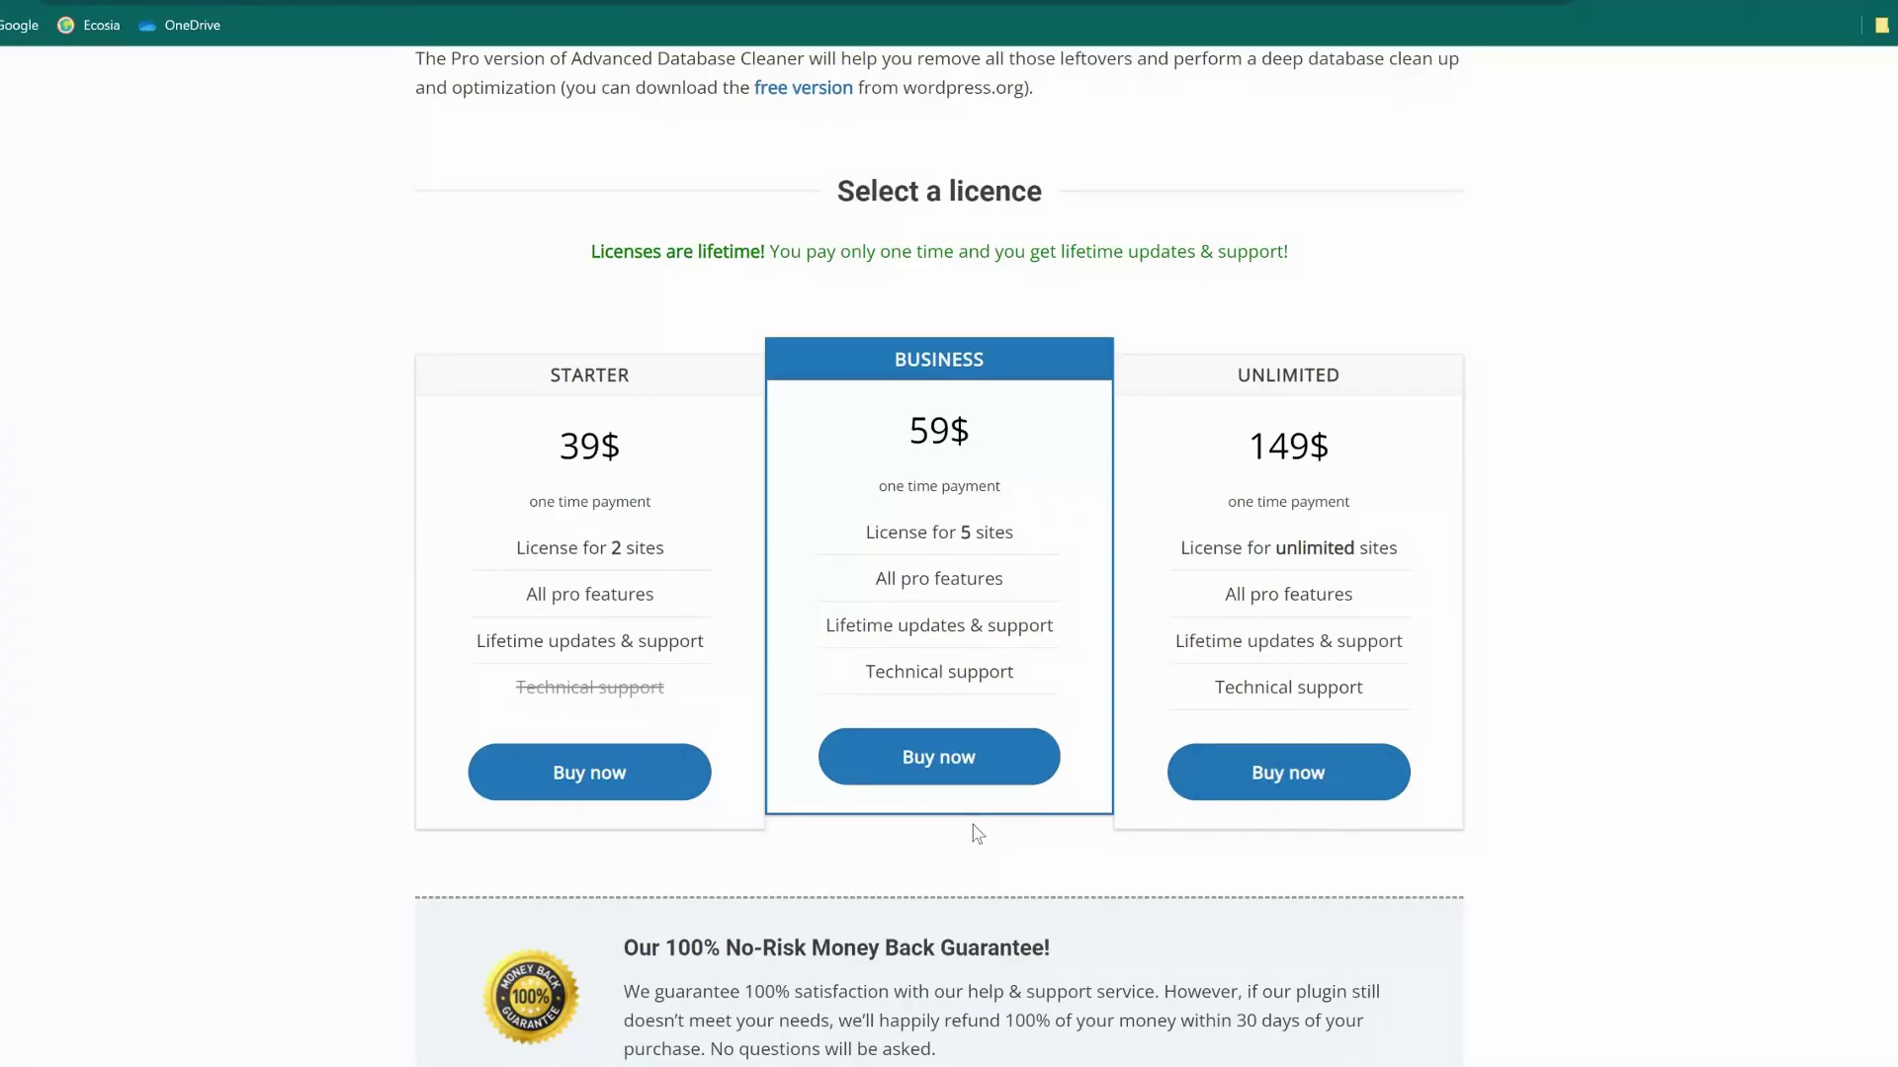
pyautogui.scroll(-6, 977, 833)
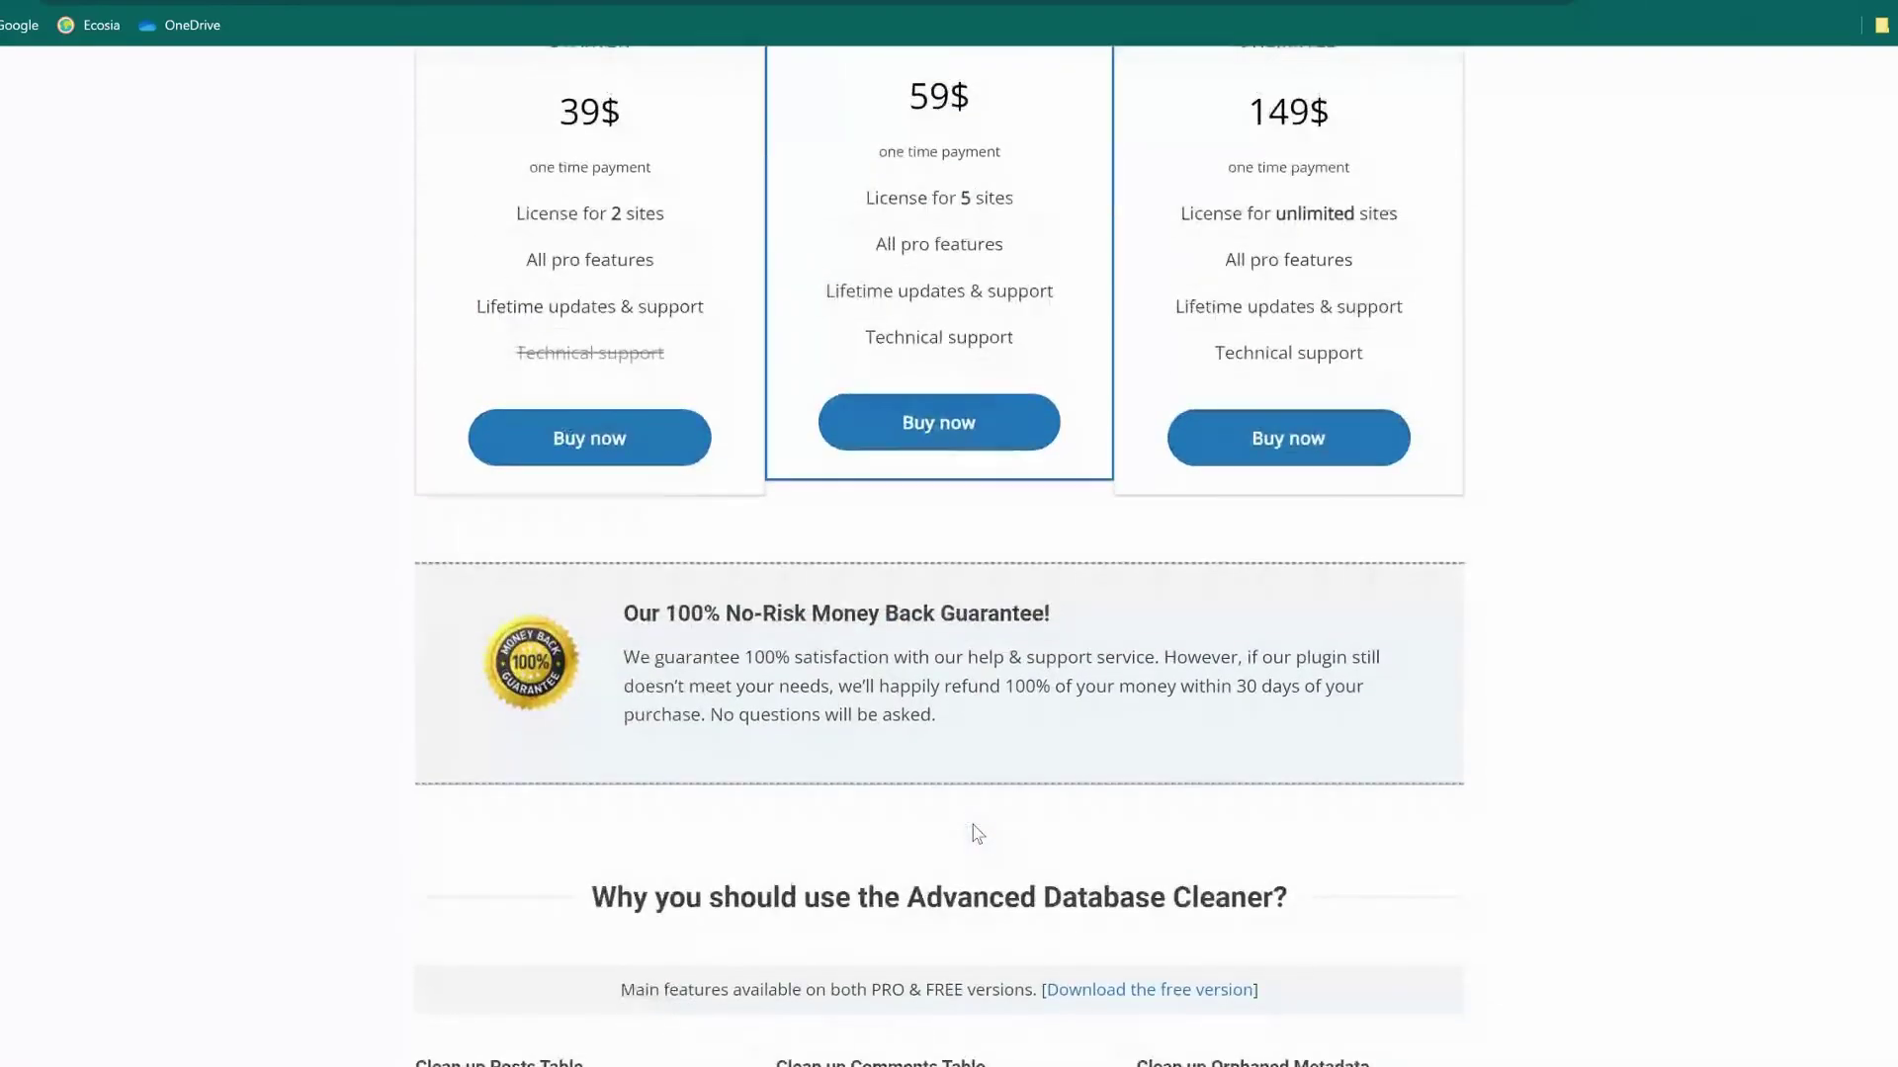
pyautogui.scroll(-7, 968, 831)
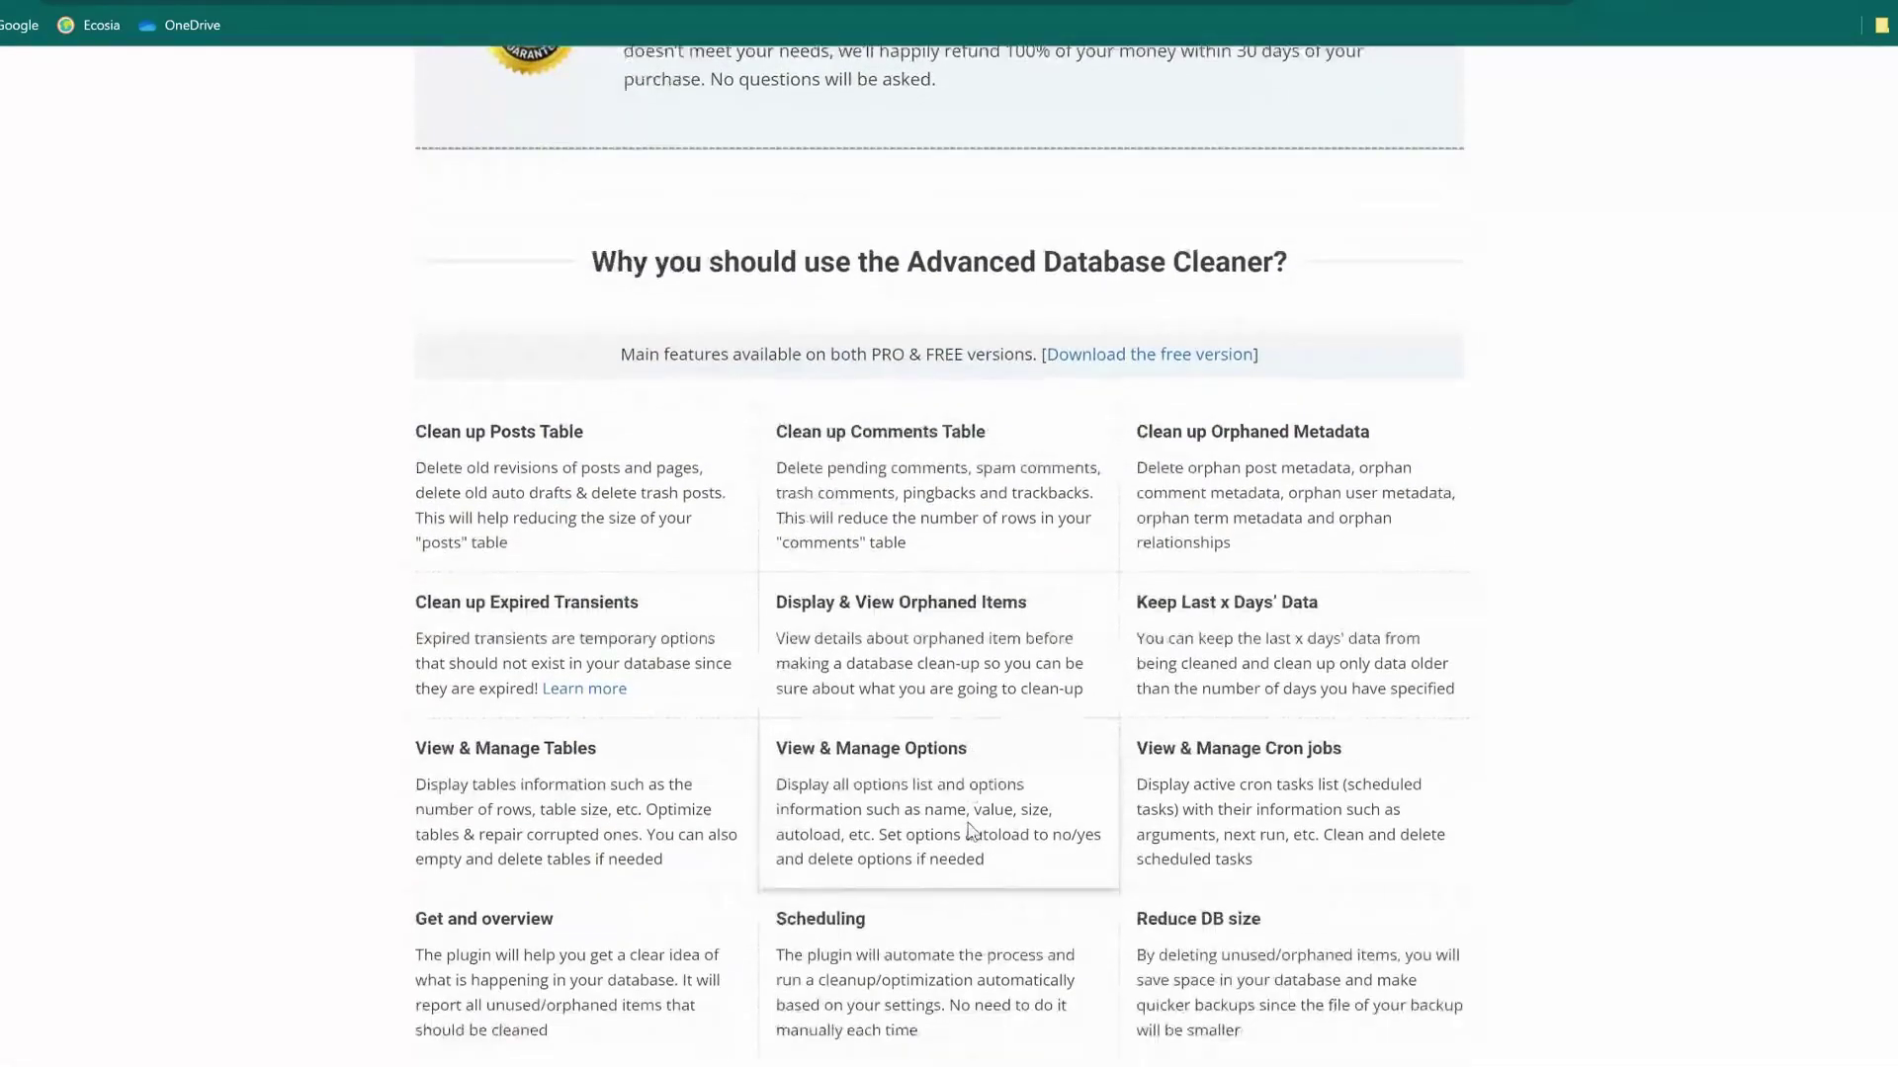
pyautogui.scroll(-7, 970, 814)
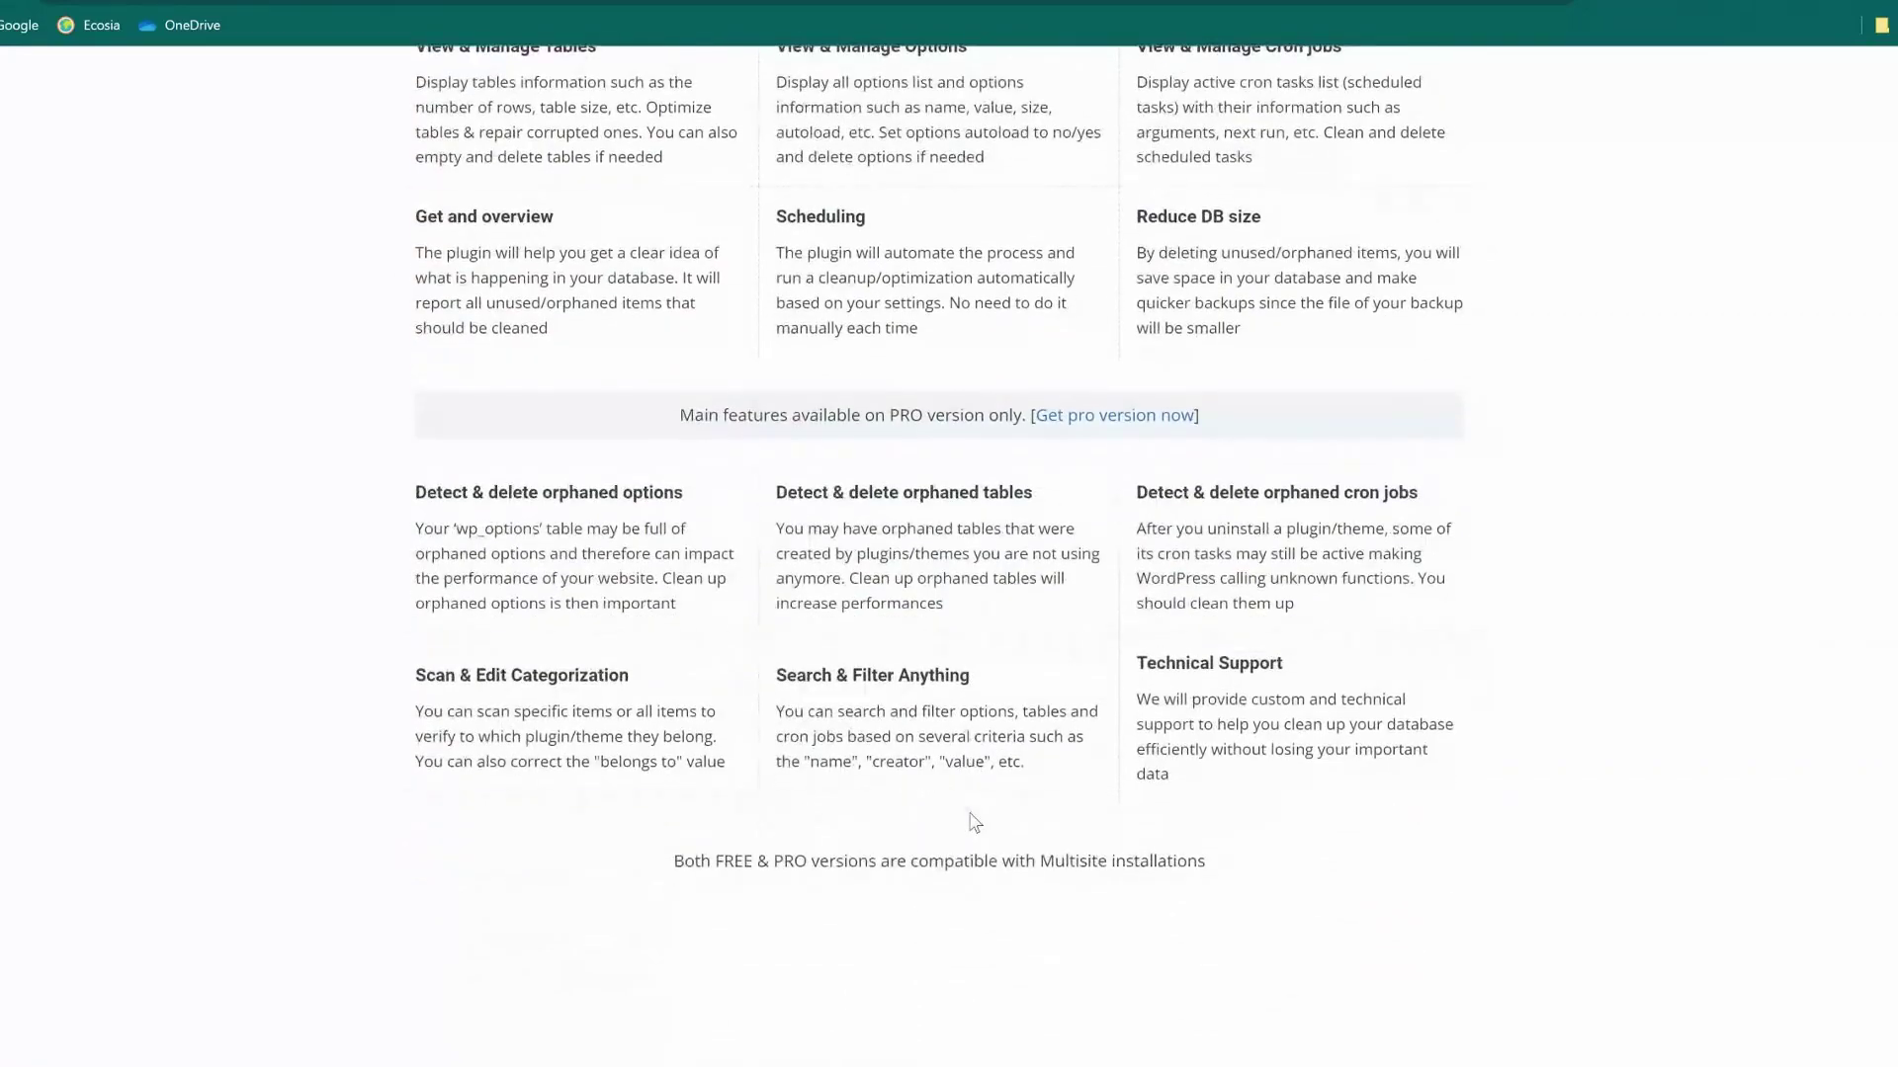
pyautogui.scroll(-3, 972, 824)
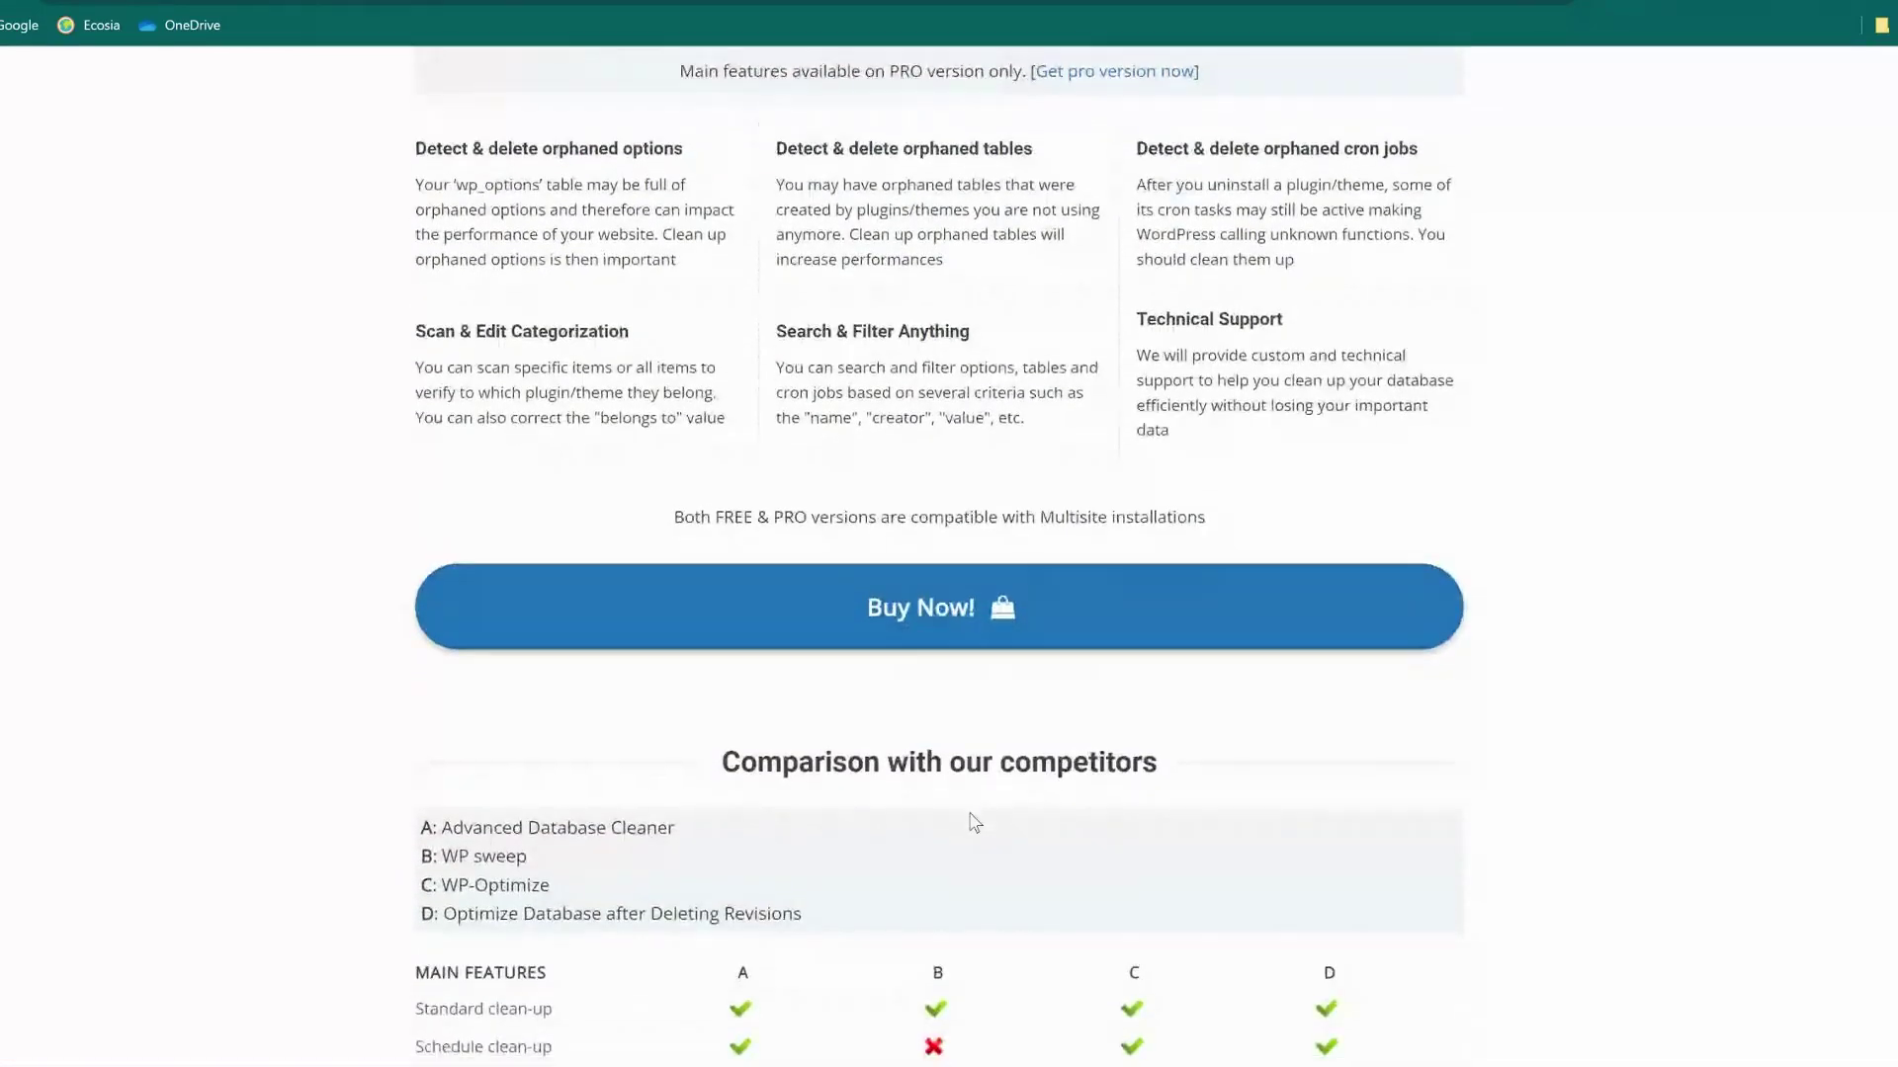
pyautogui.scroll(-3, 975, 822)
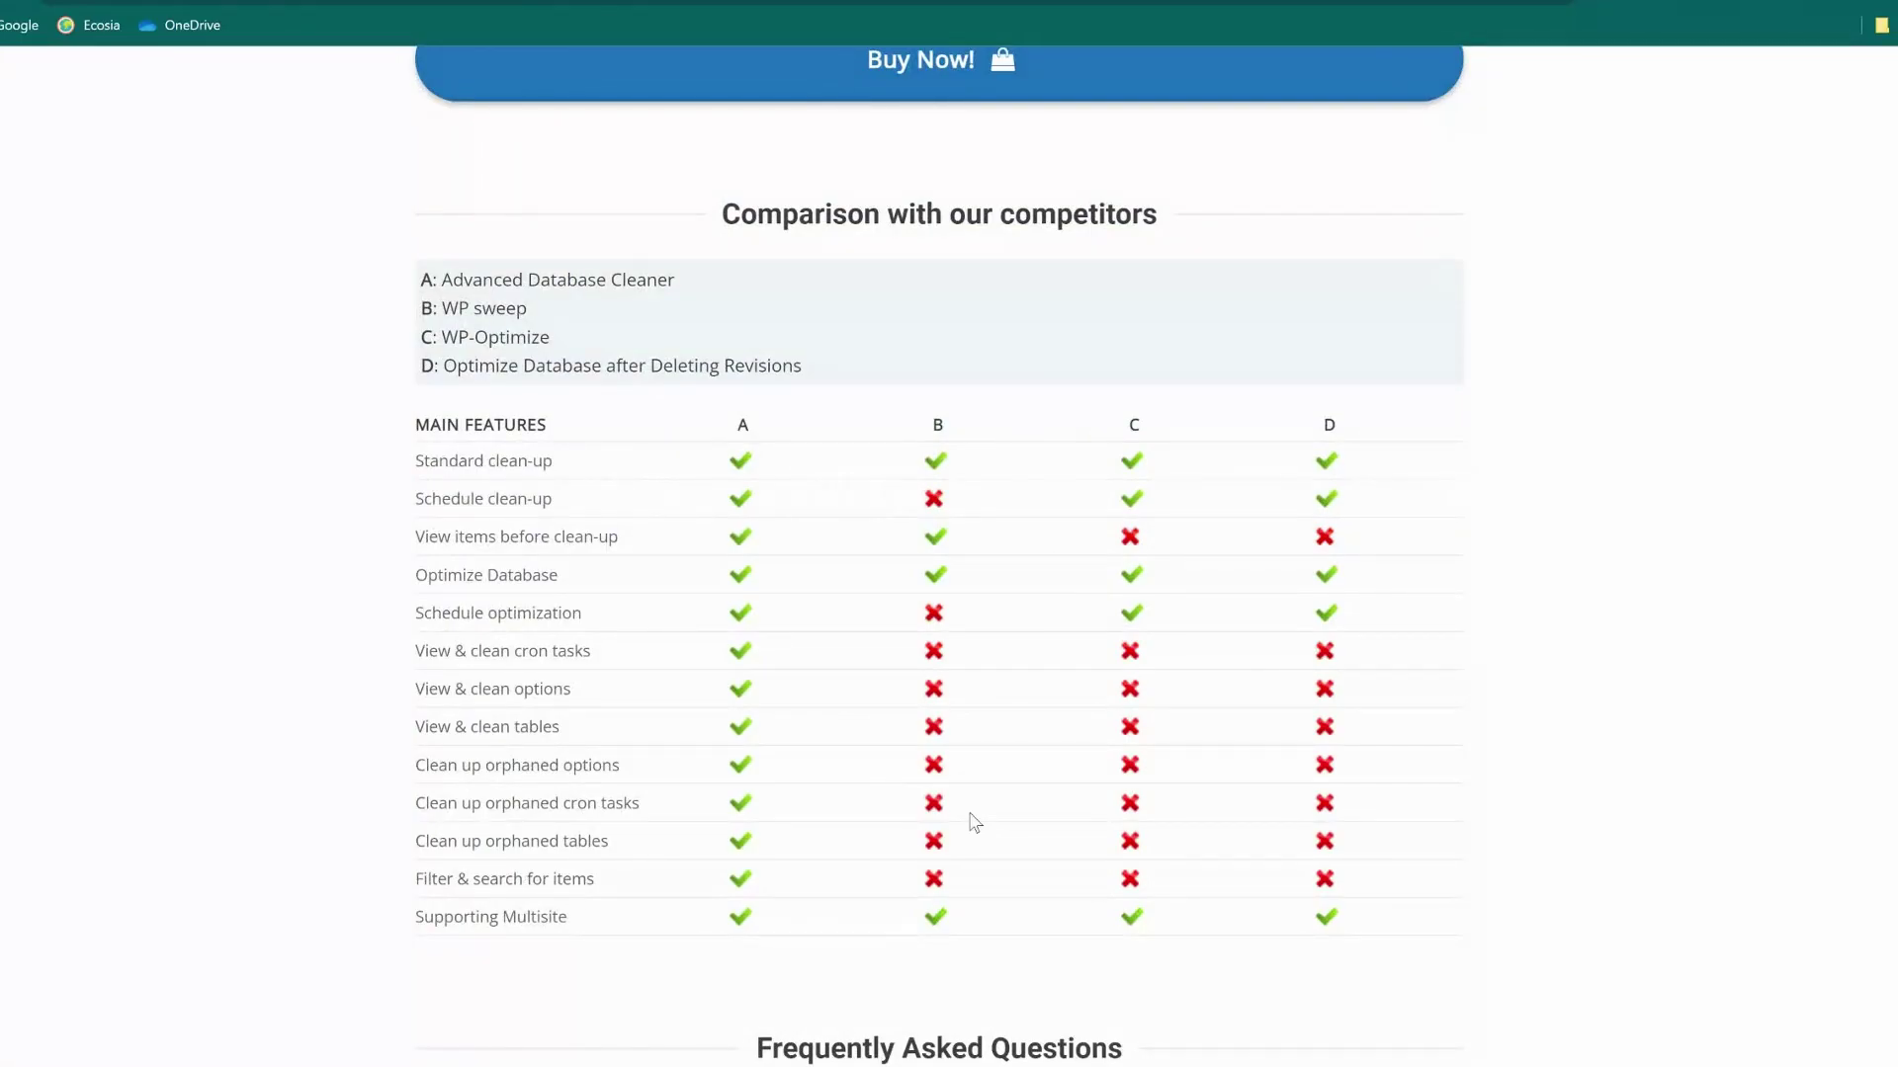
pyautogui.scroll(7, 974, 823)
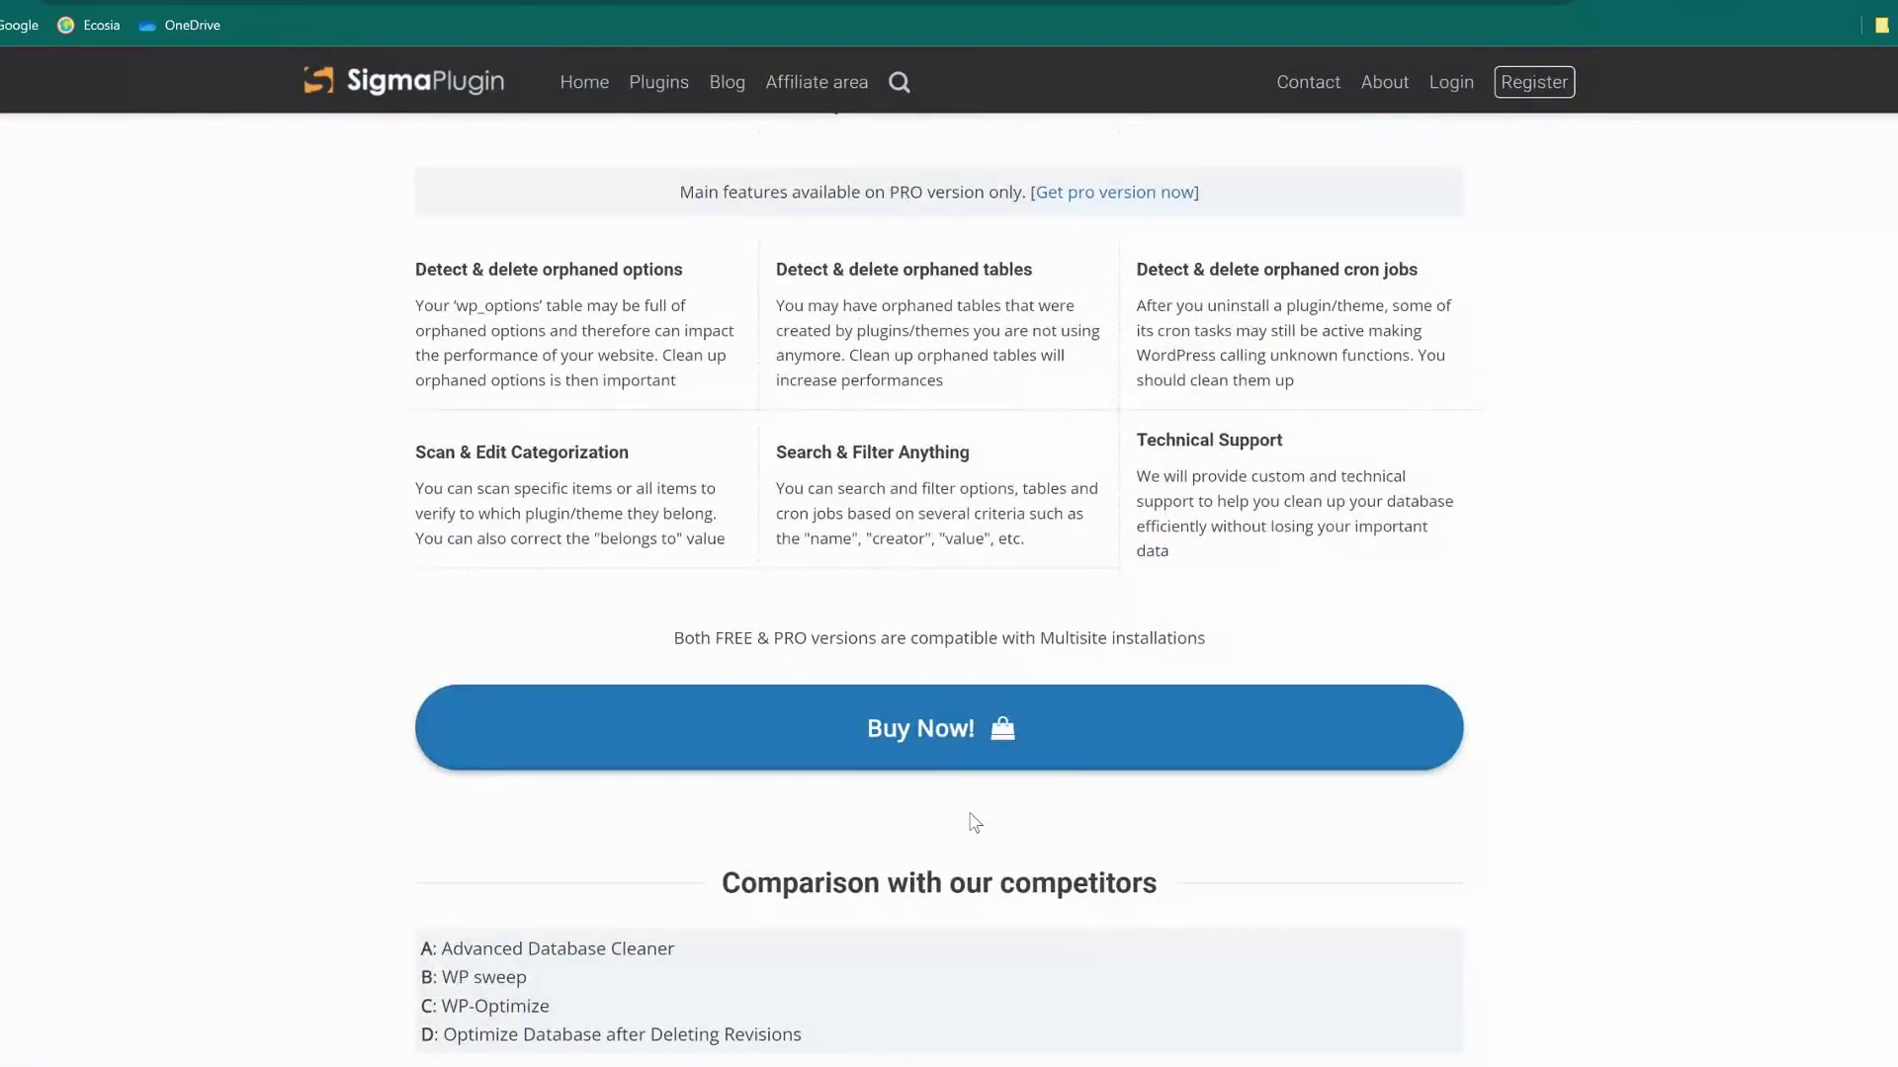
pyautogui.scroll(5, 975, 822)
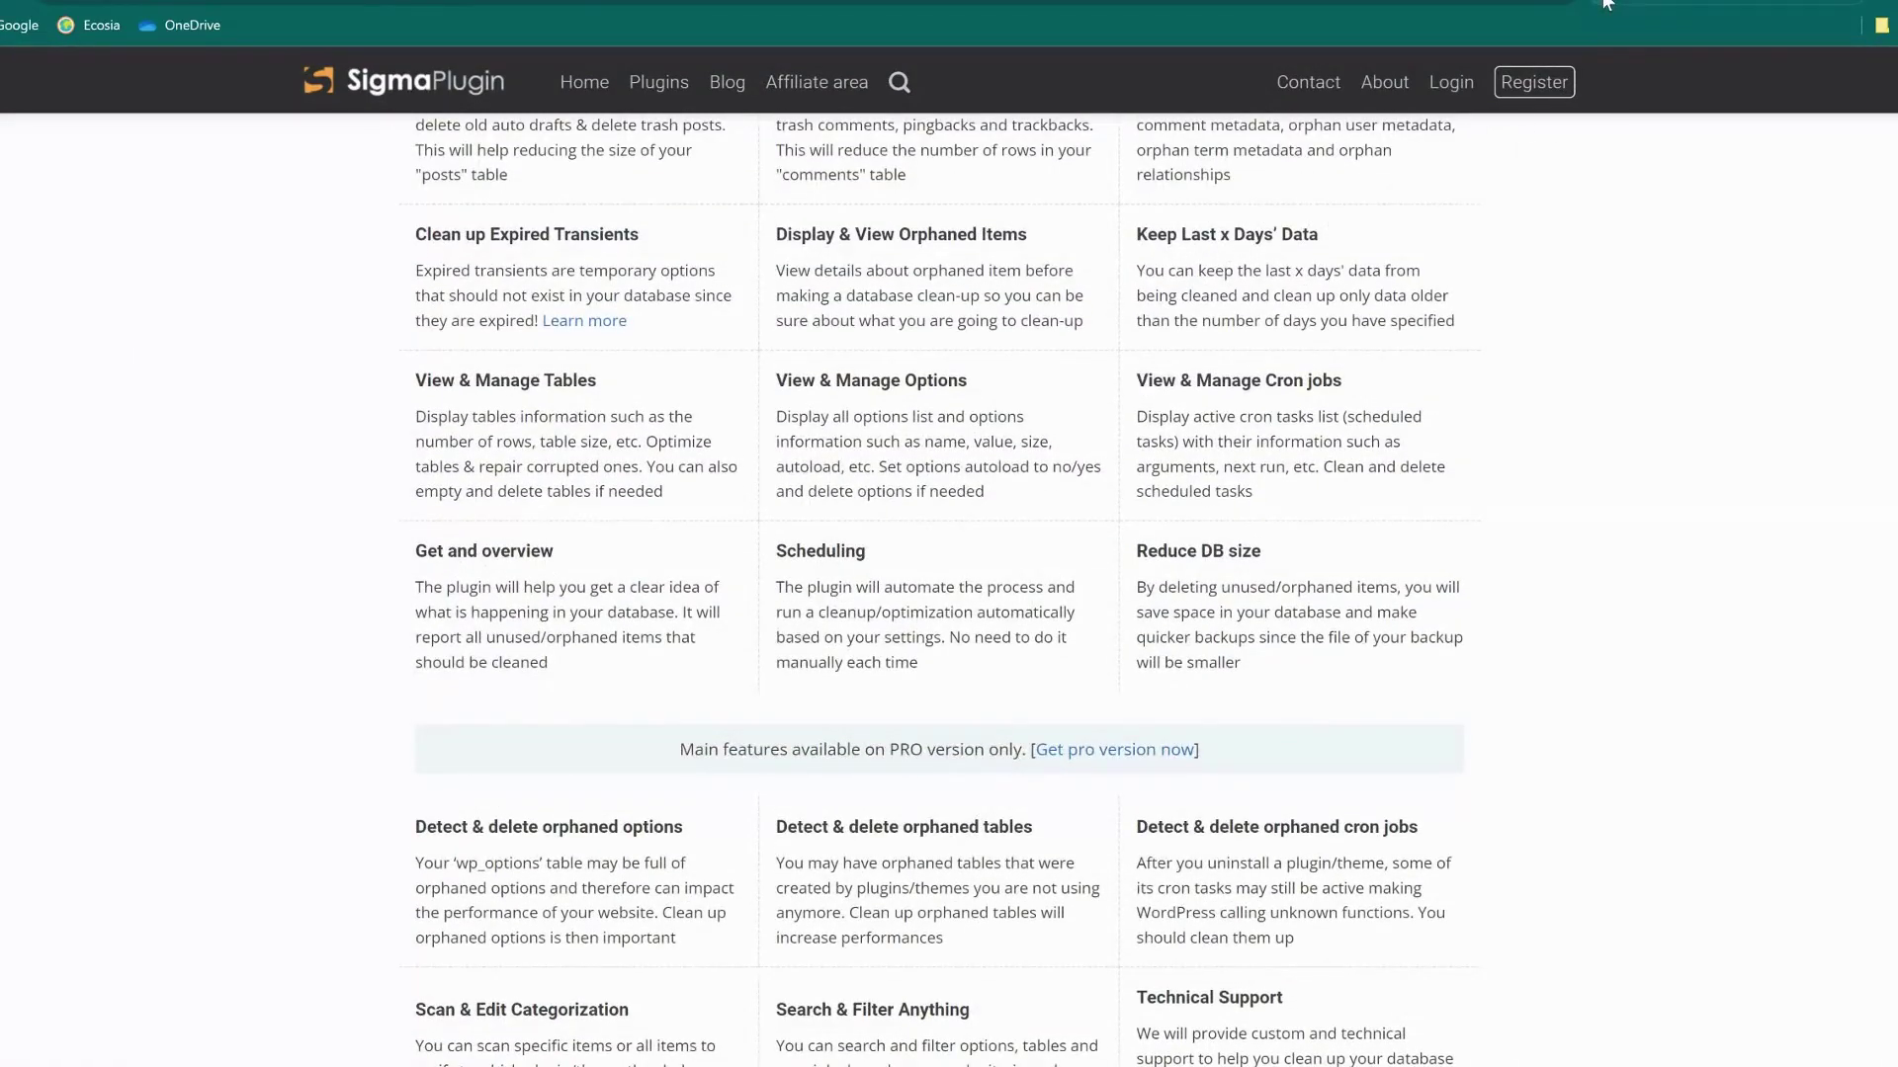
pyautogui.click(141, 281)
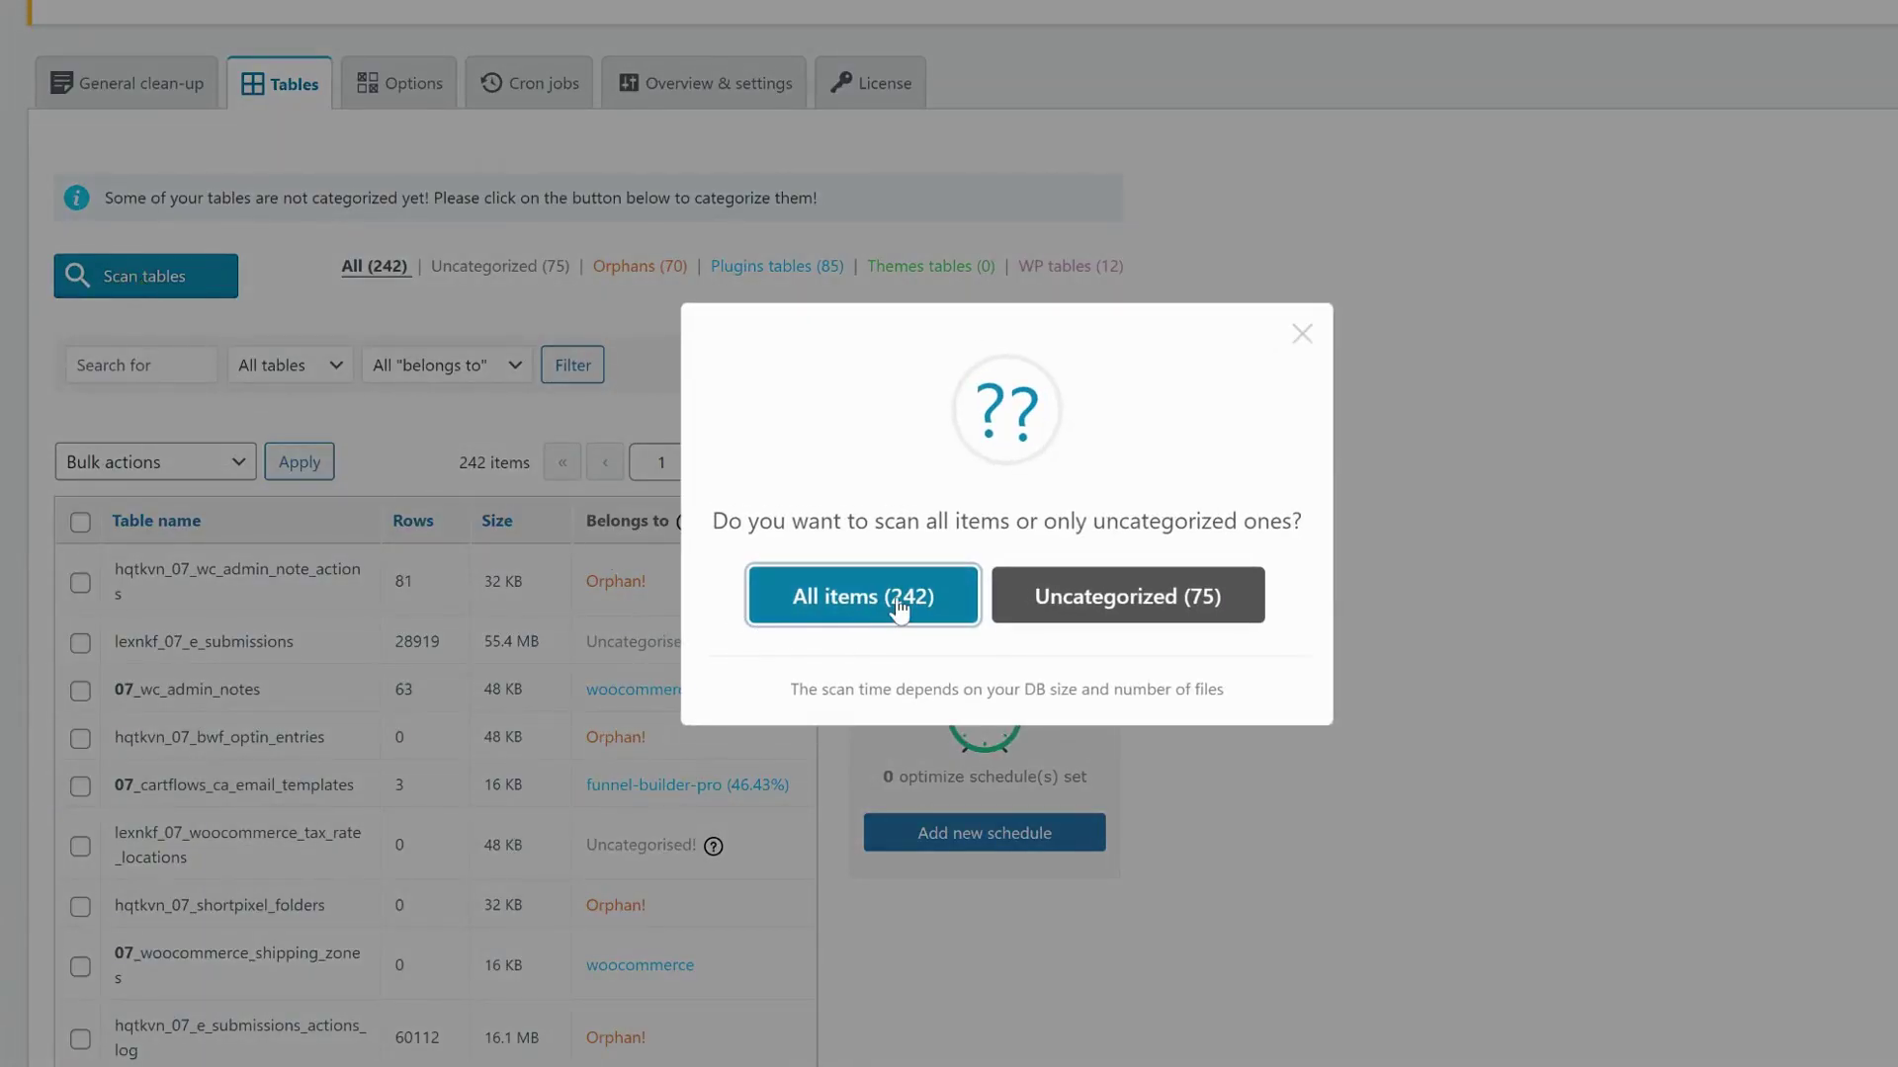
# - Scan the database tables, then filter the list to the 140 orphan tables
pyautogui.click(1101, 597)
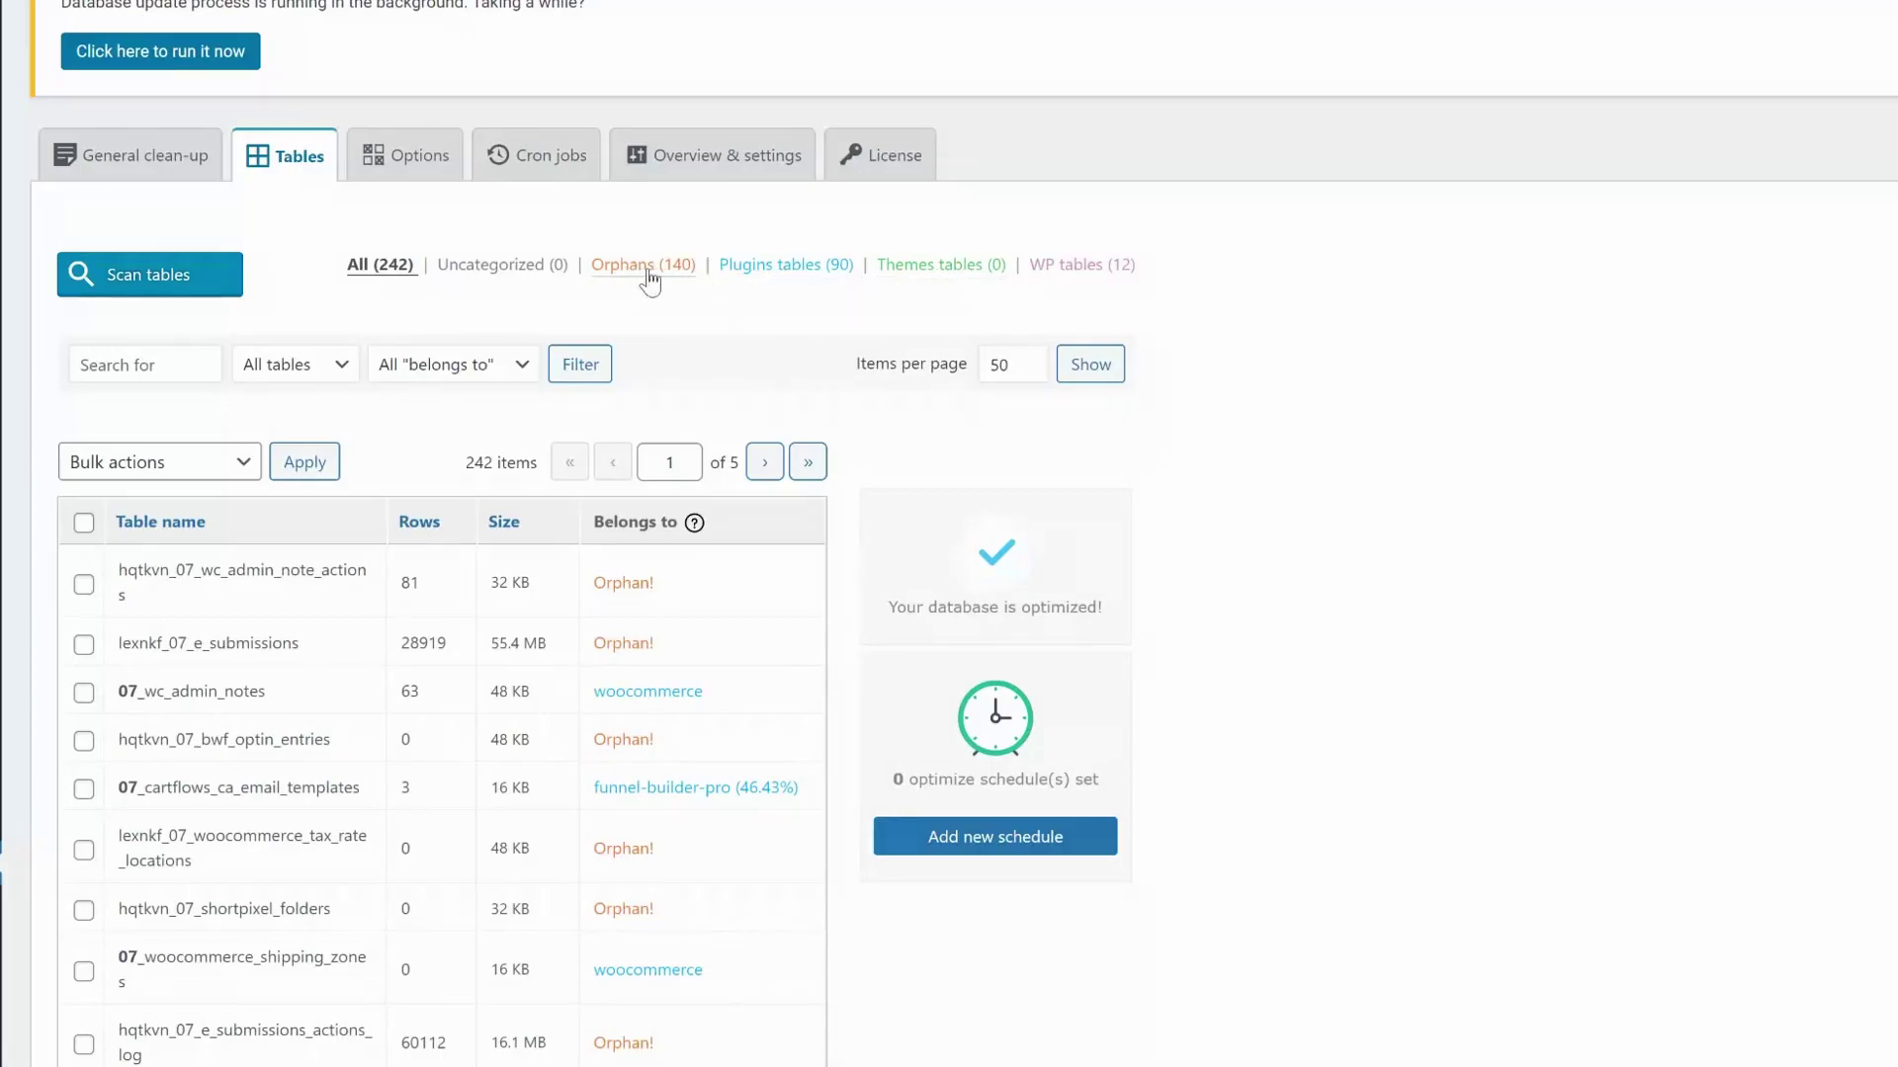
pyautogui.click(647, 267)
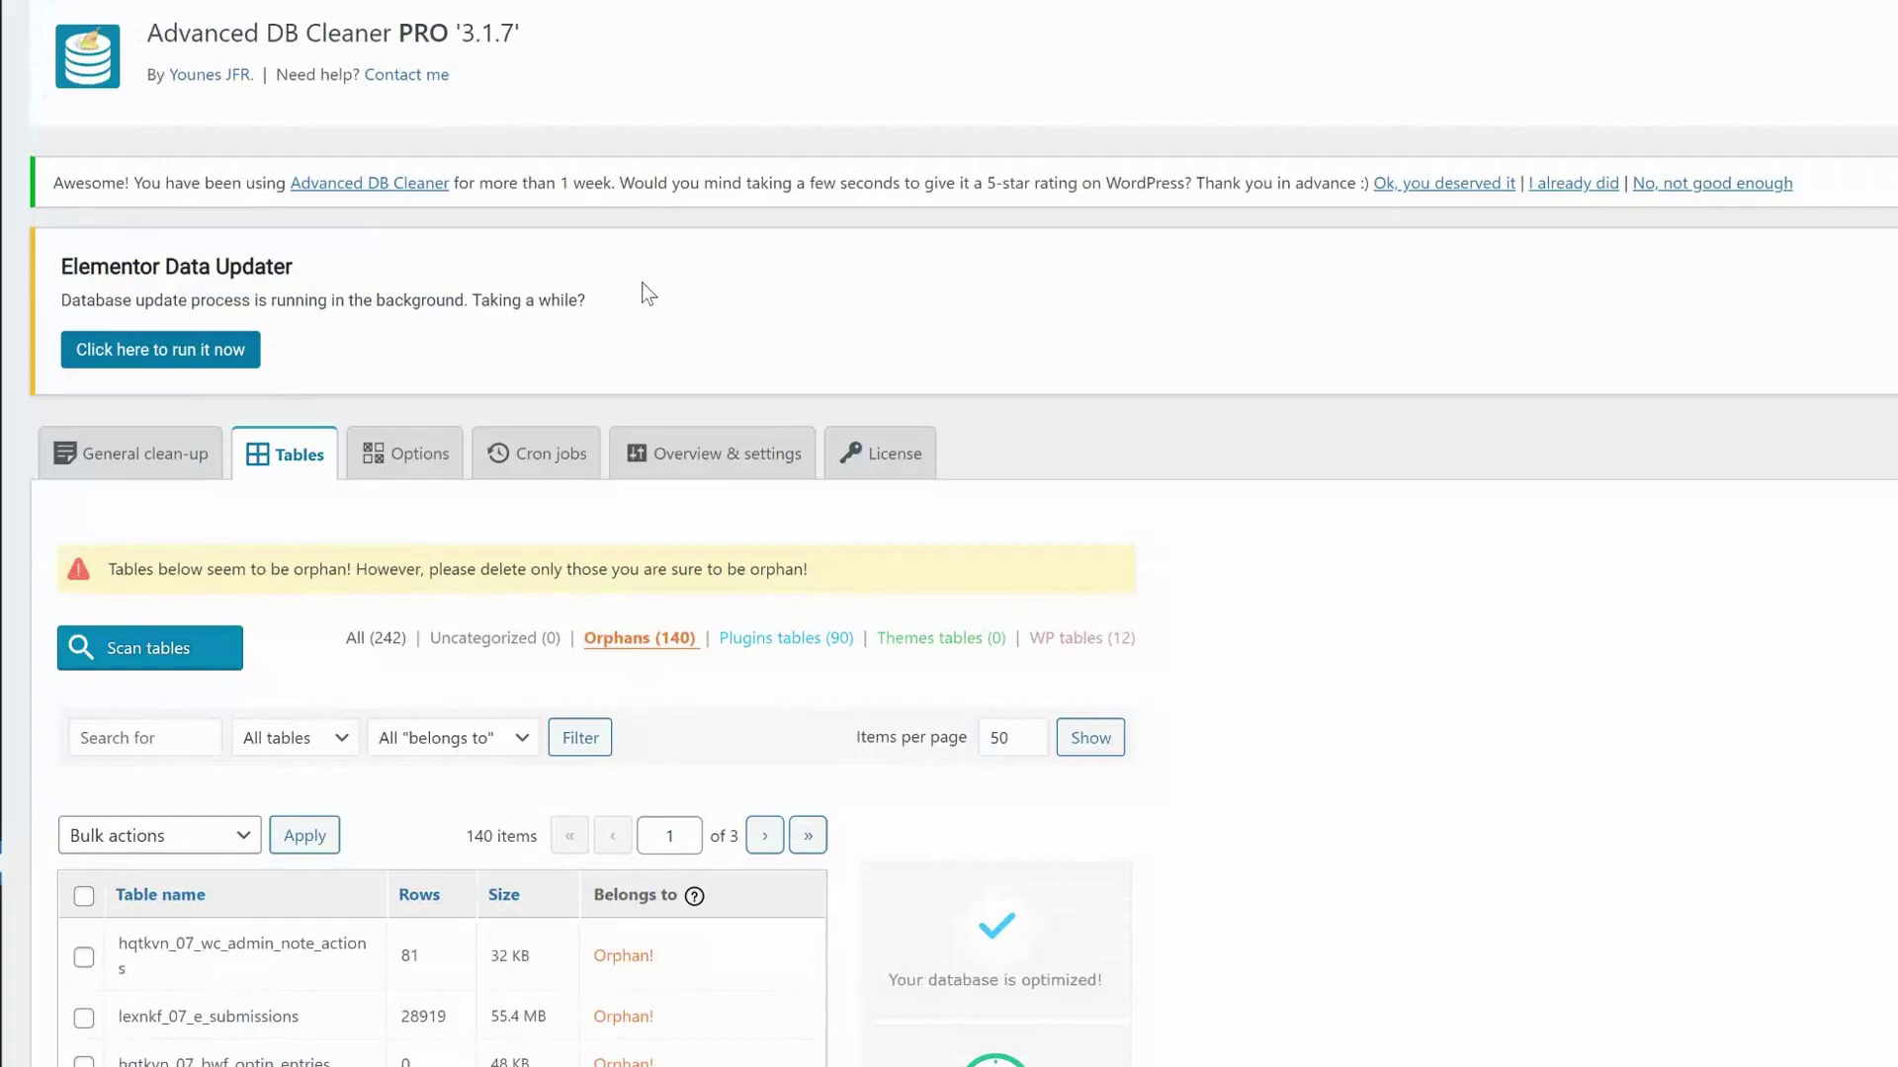
# - Select all orphan tables, bulk-delete them, and confirm the irreversible deletion
pyautogui.scroll(-6, 644, 284)
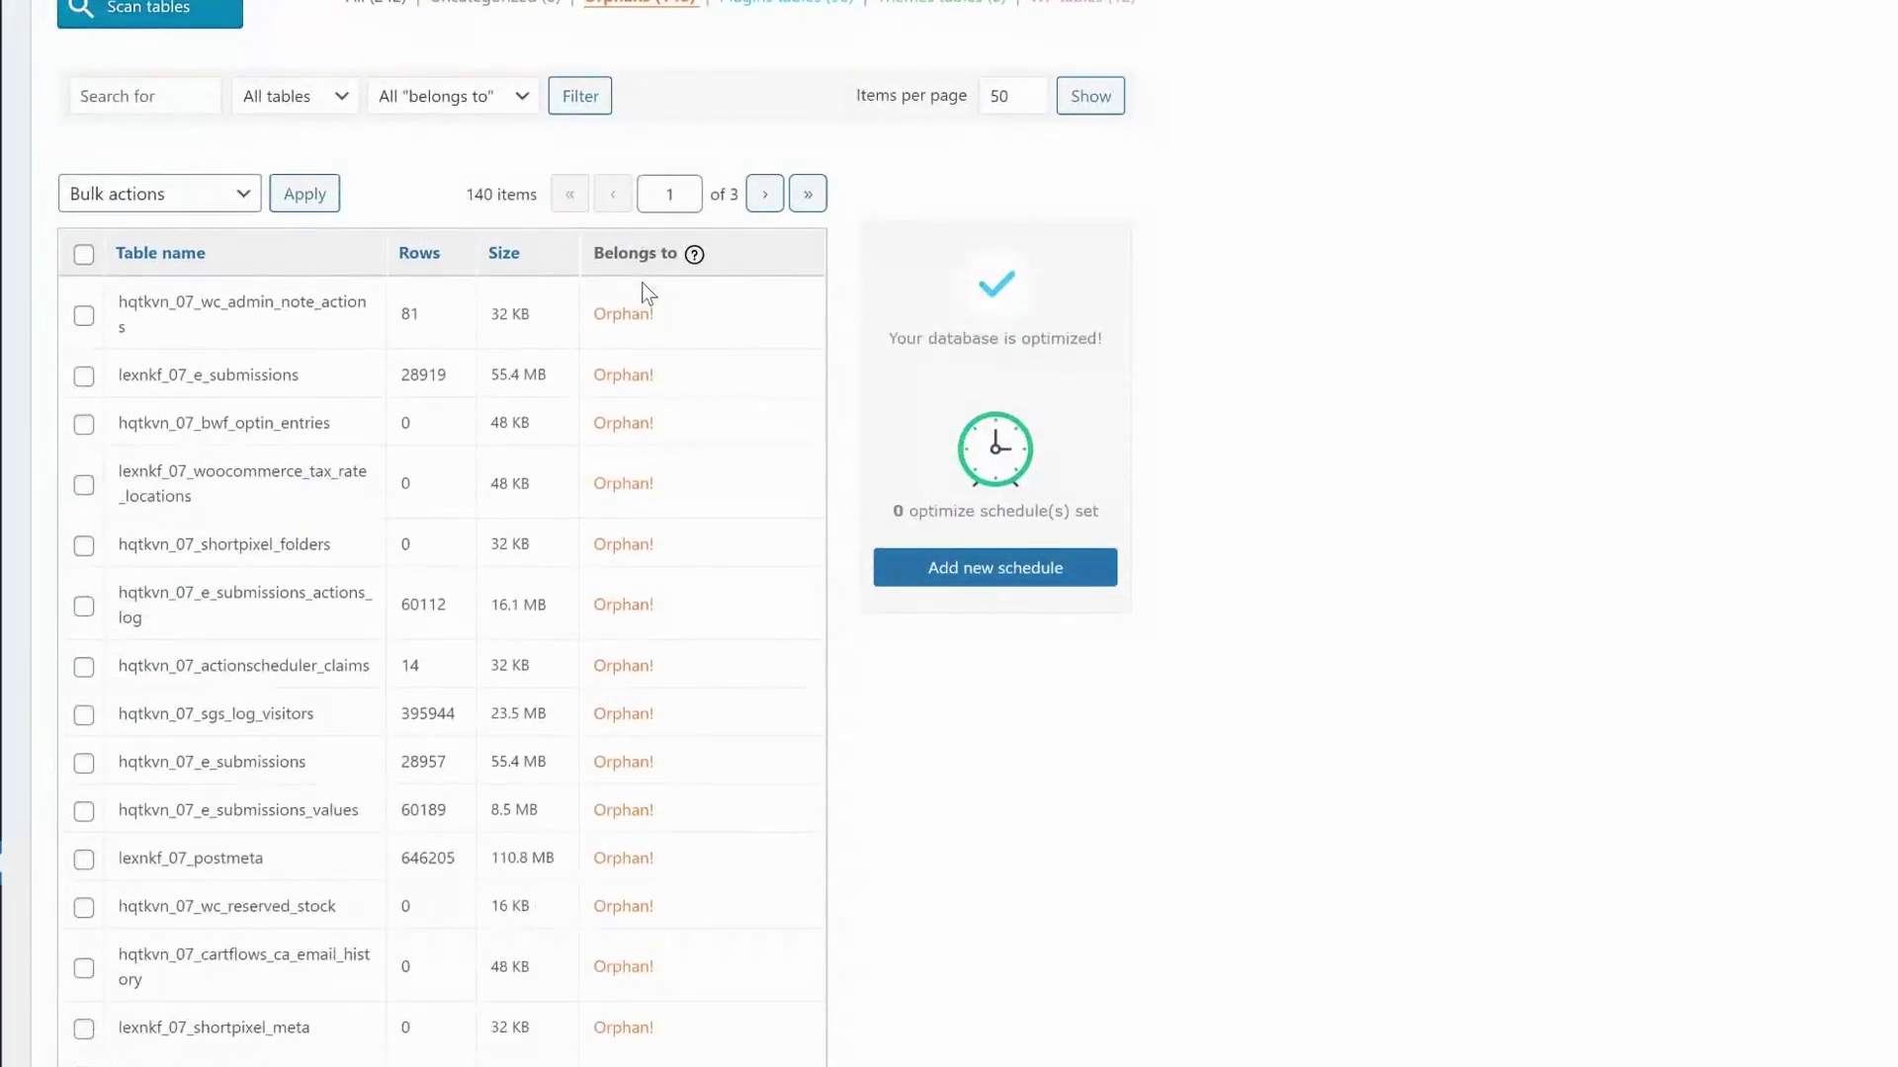
pyautogui.click(84, 255)
pyautogui.click(243, 193)
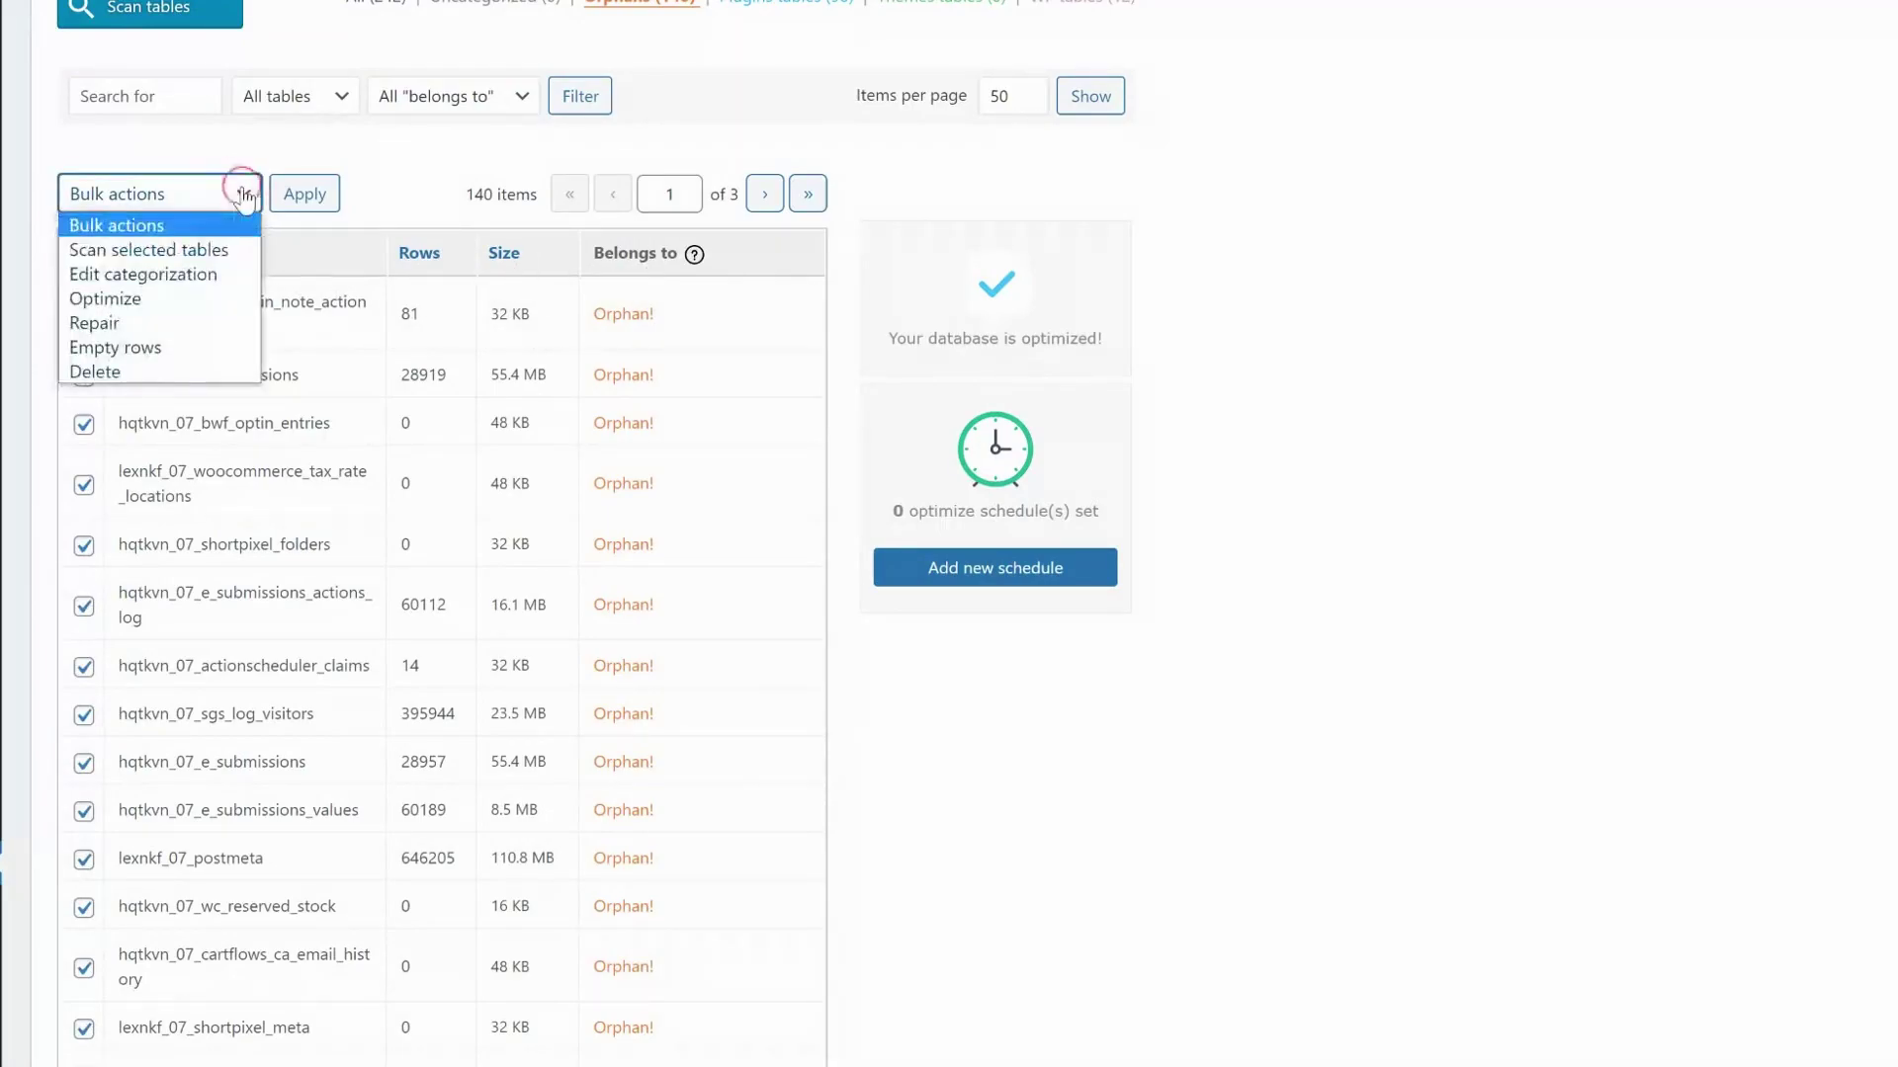
pyautogui.click(158, 372)
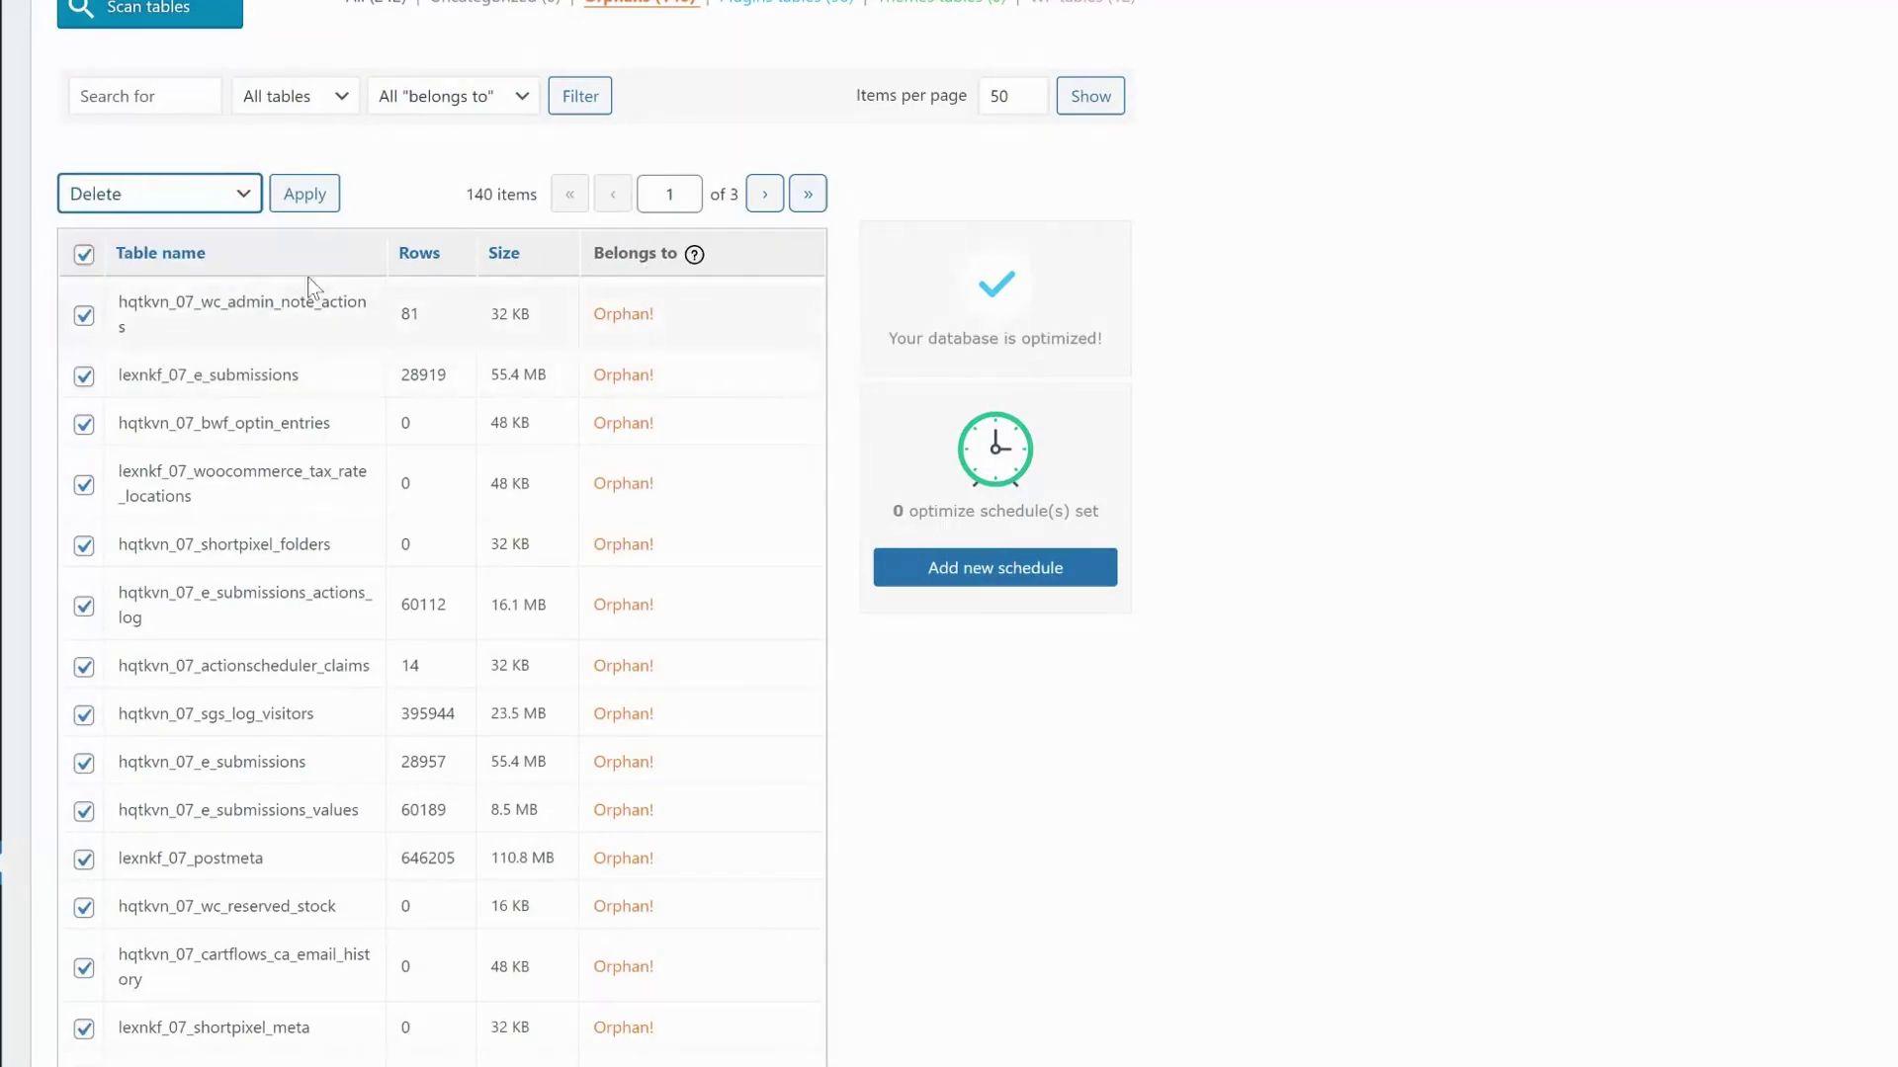
pyautogui.click(304, 196)
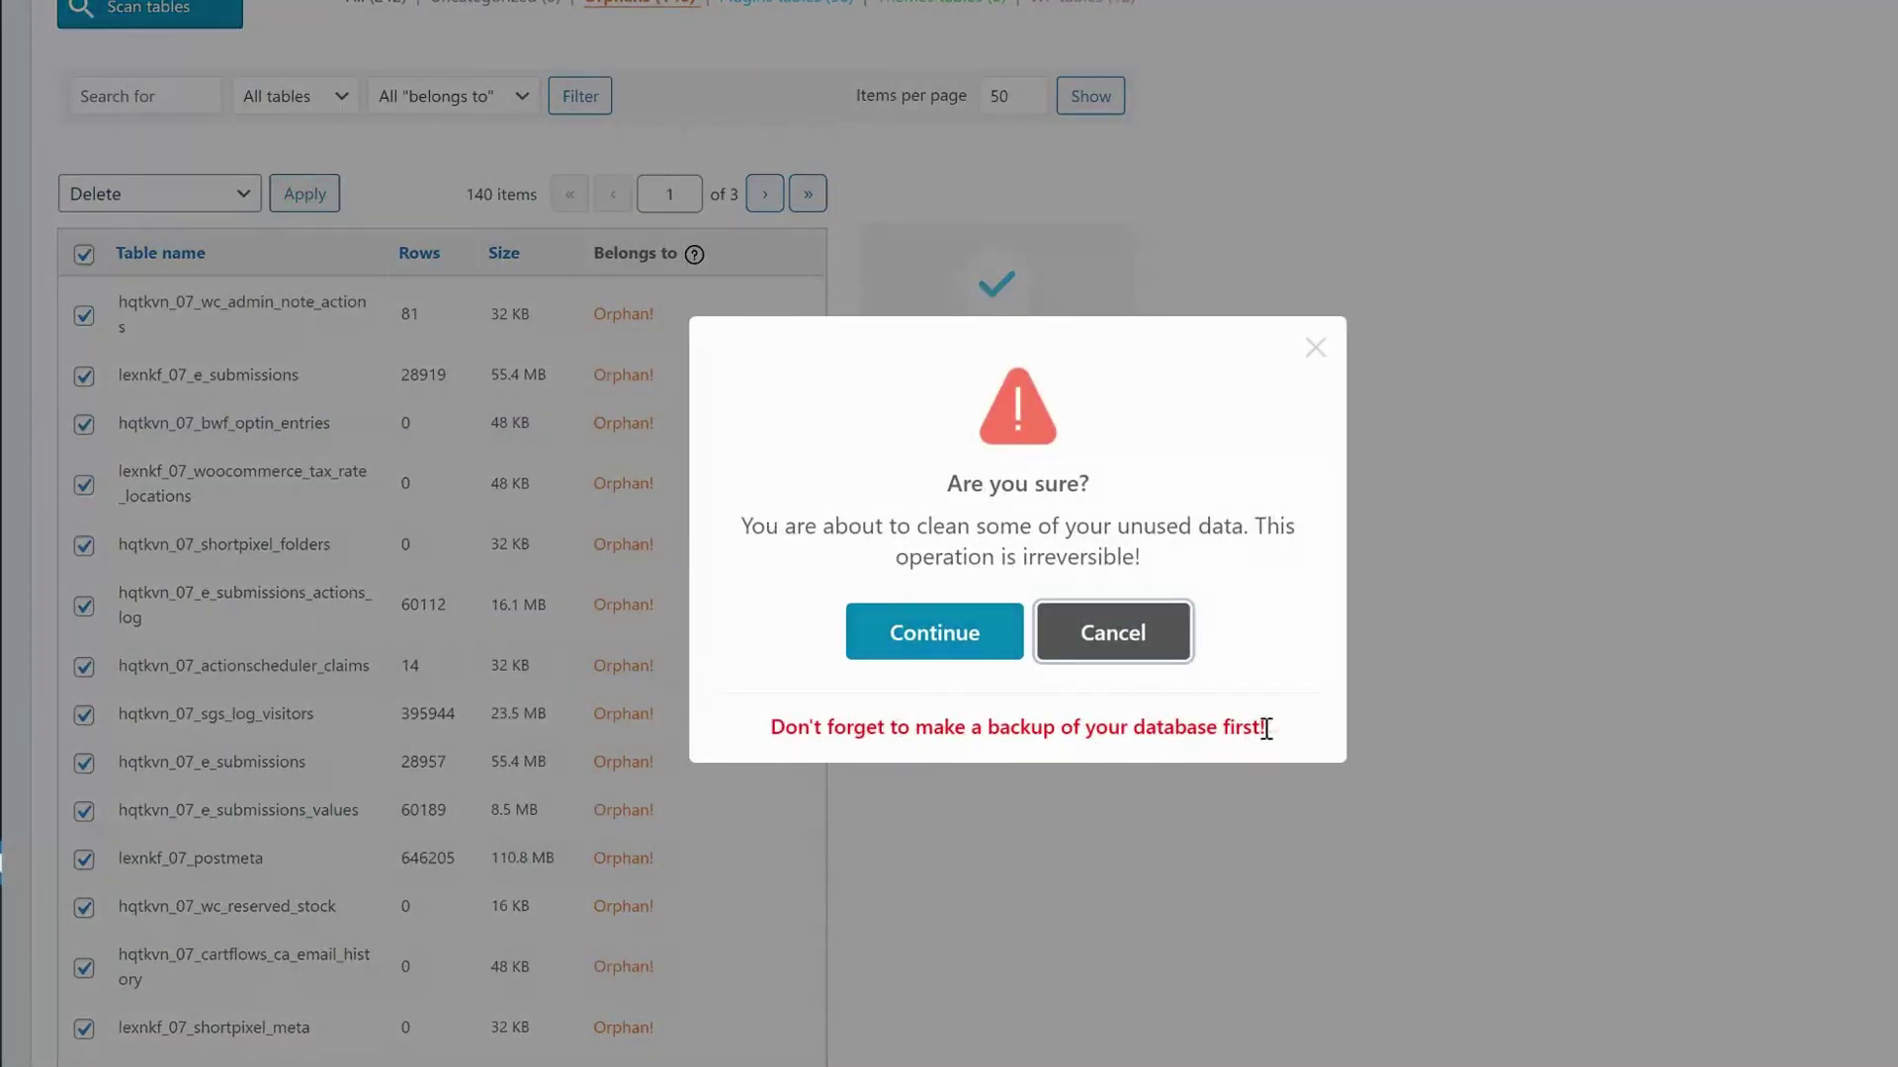
pyautogui.click(945, 638)
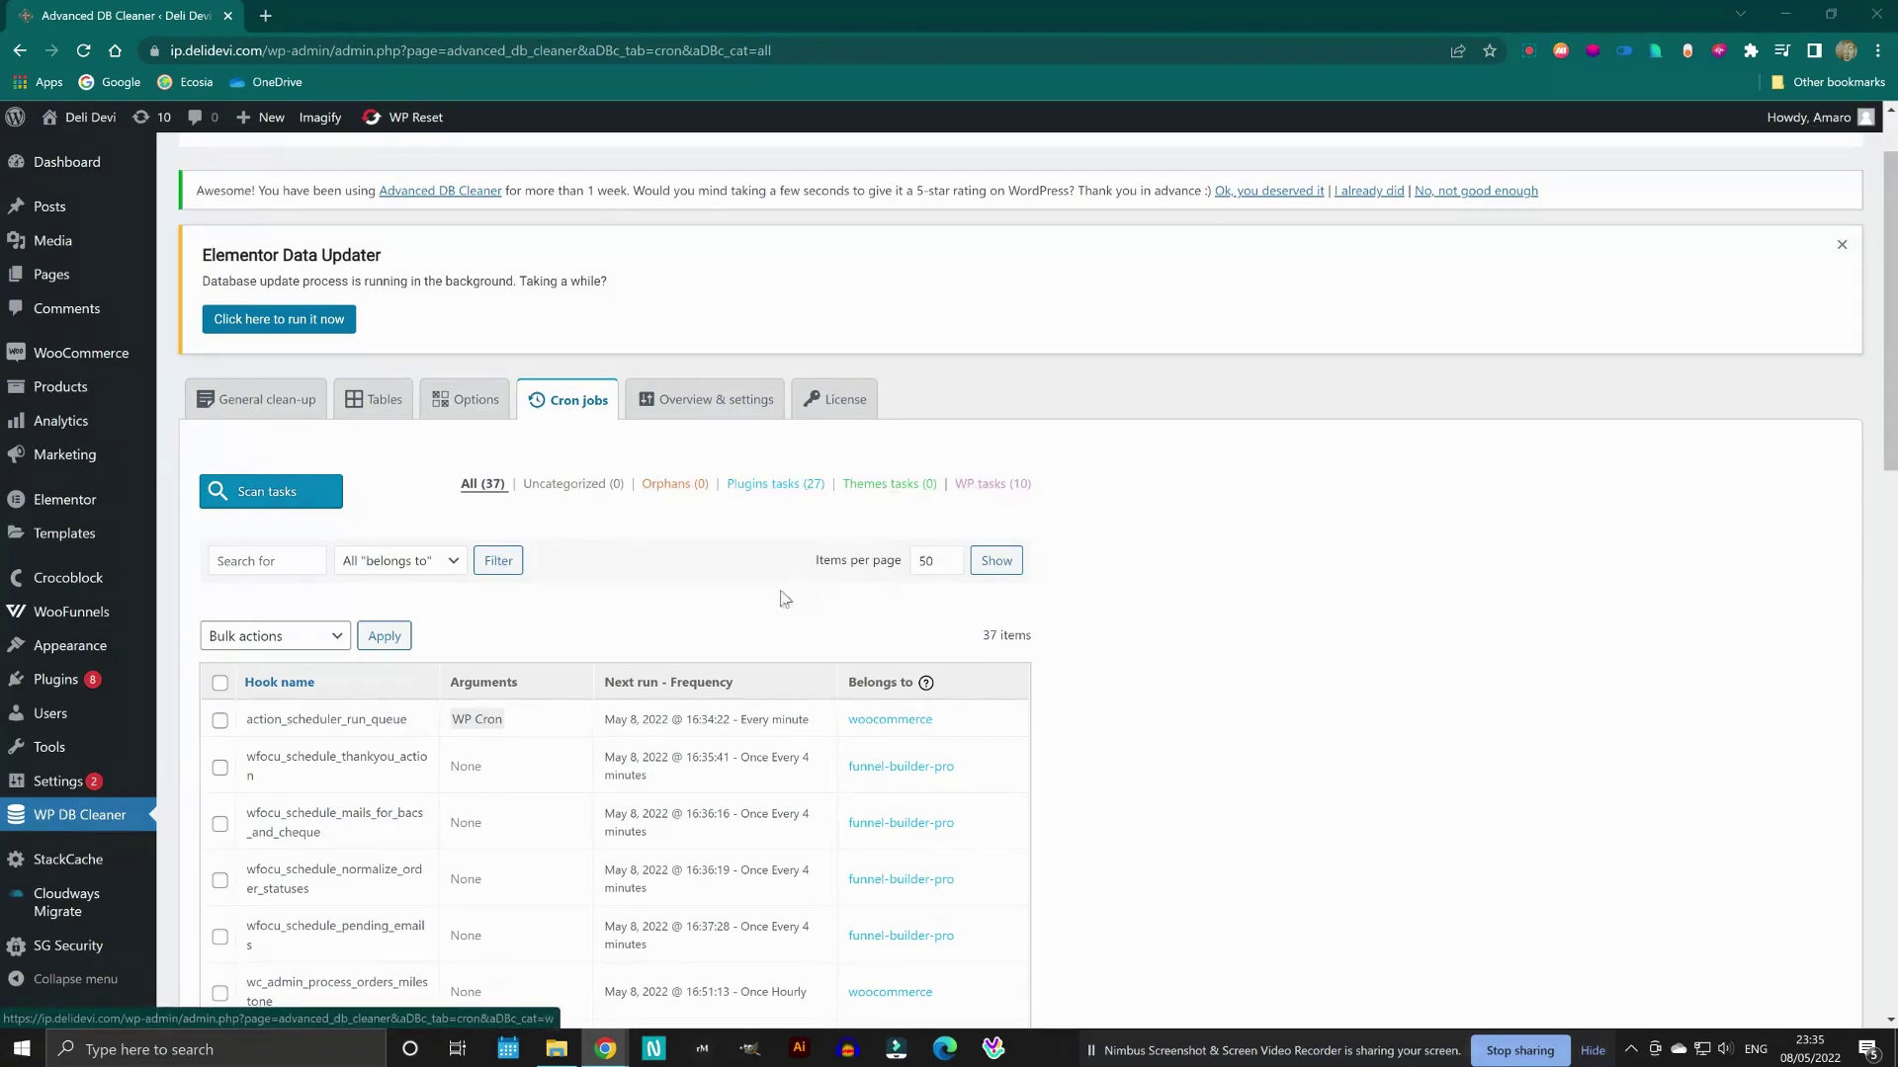
# - Filter to the 161 orphan options and sort by Autoload with yes first
pyautogui.scroll(-3, 840, 623)
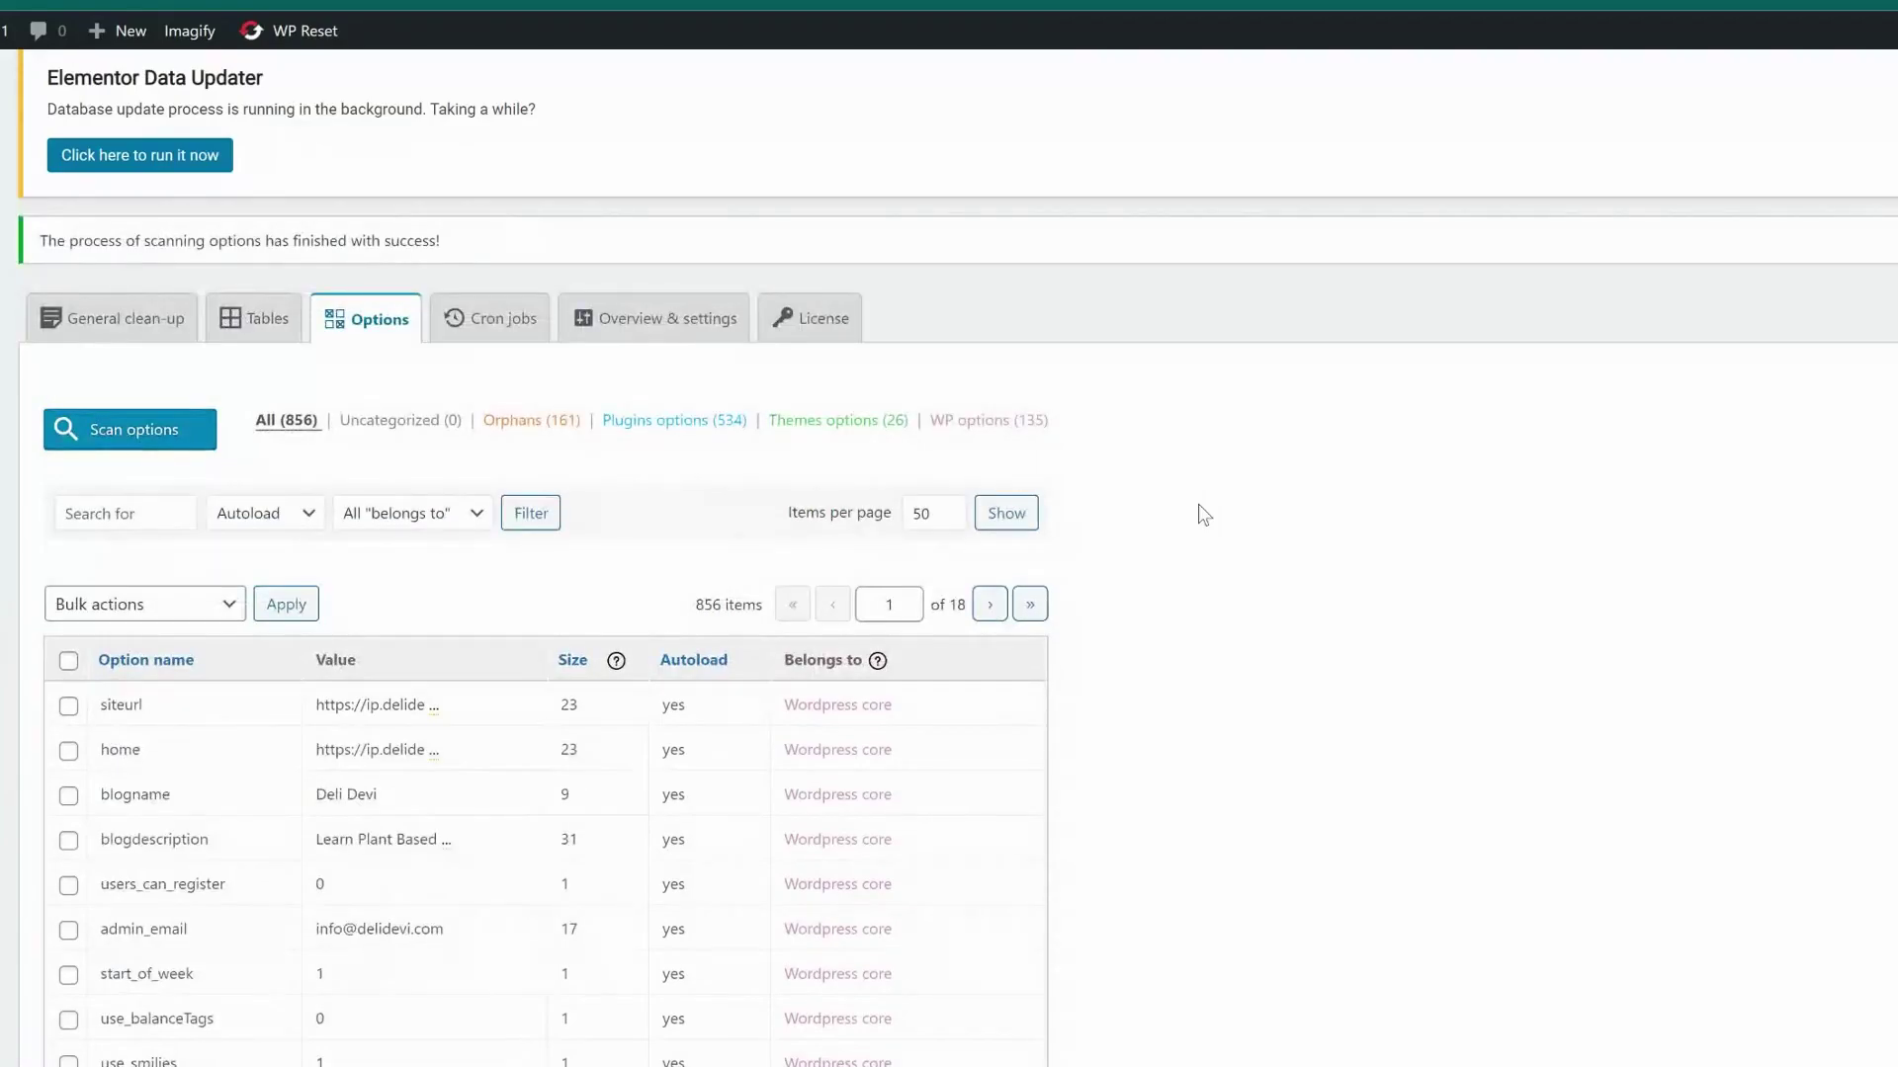
pyautogui.click(529, 427)
pyautogui.scroll(-5, 761, 574)
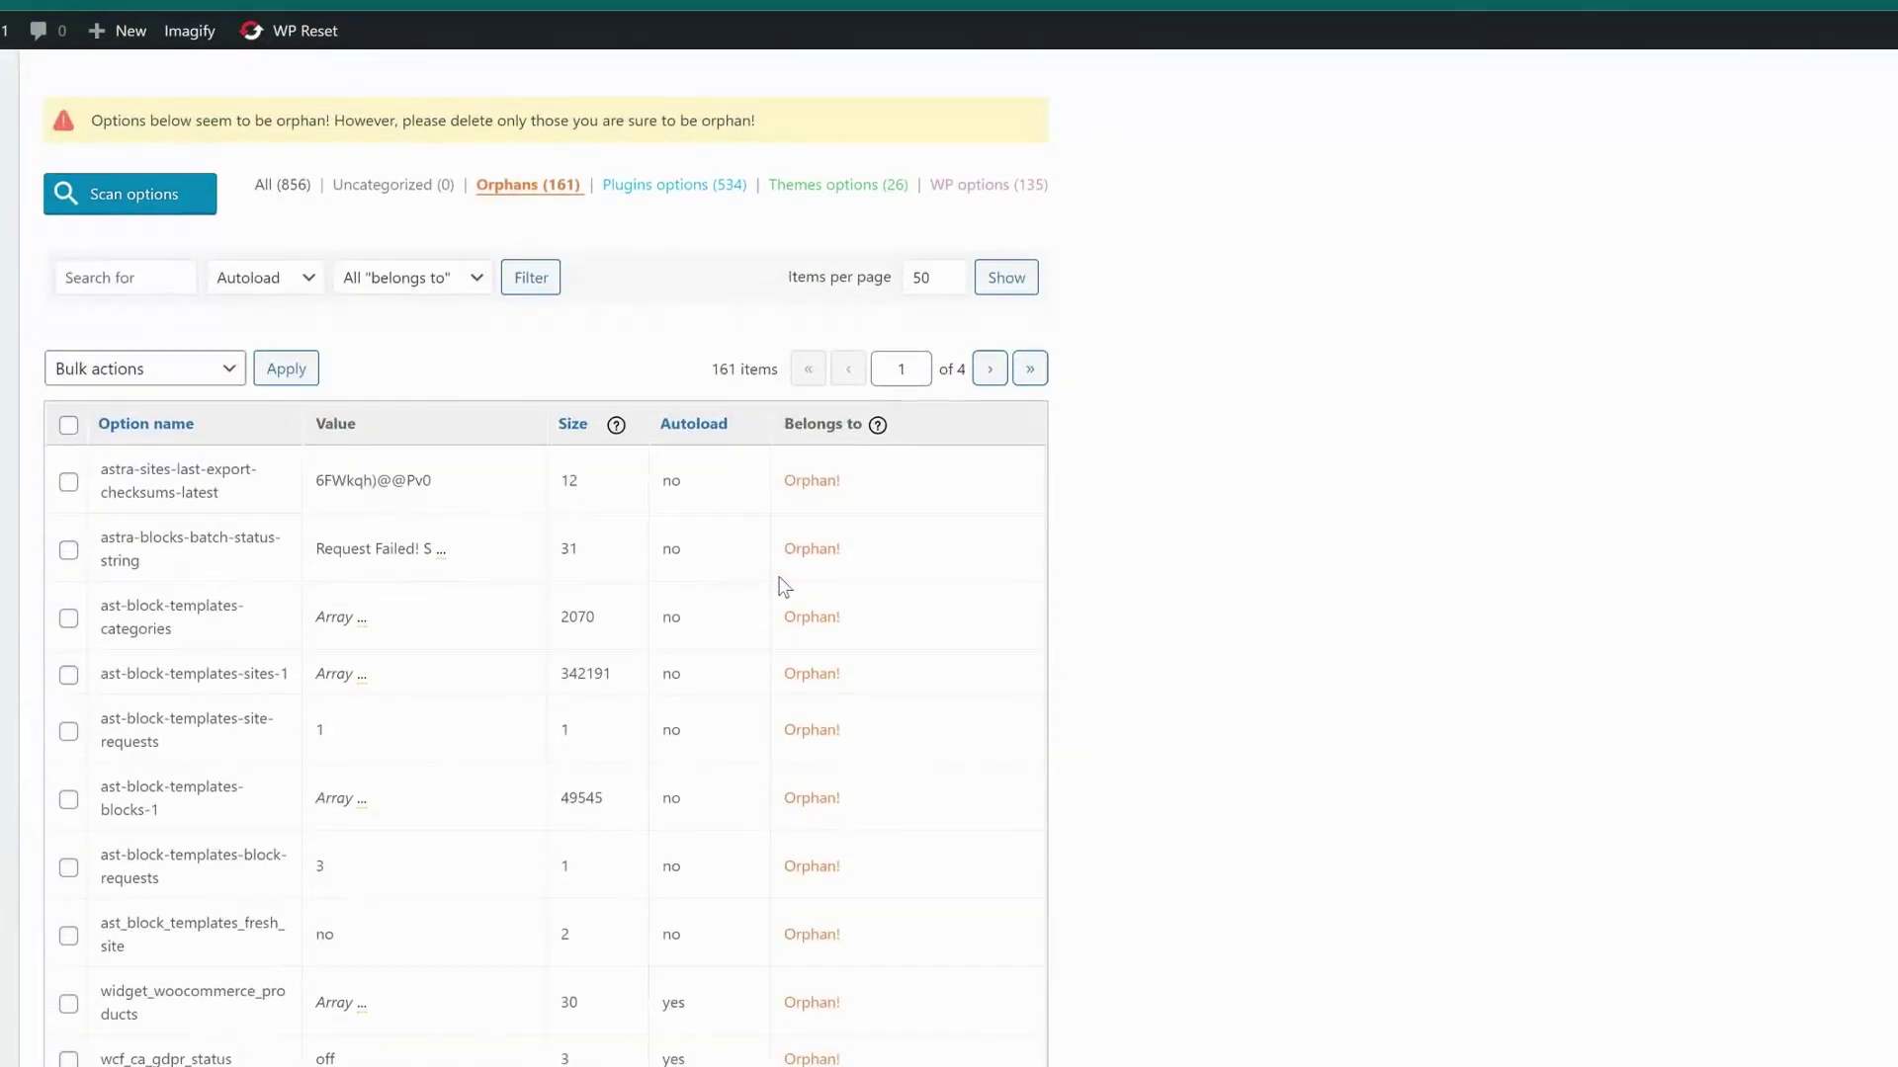
pyautogui.click(693, 427)
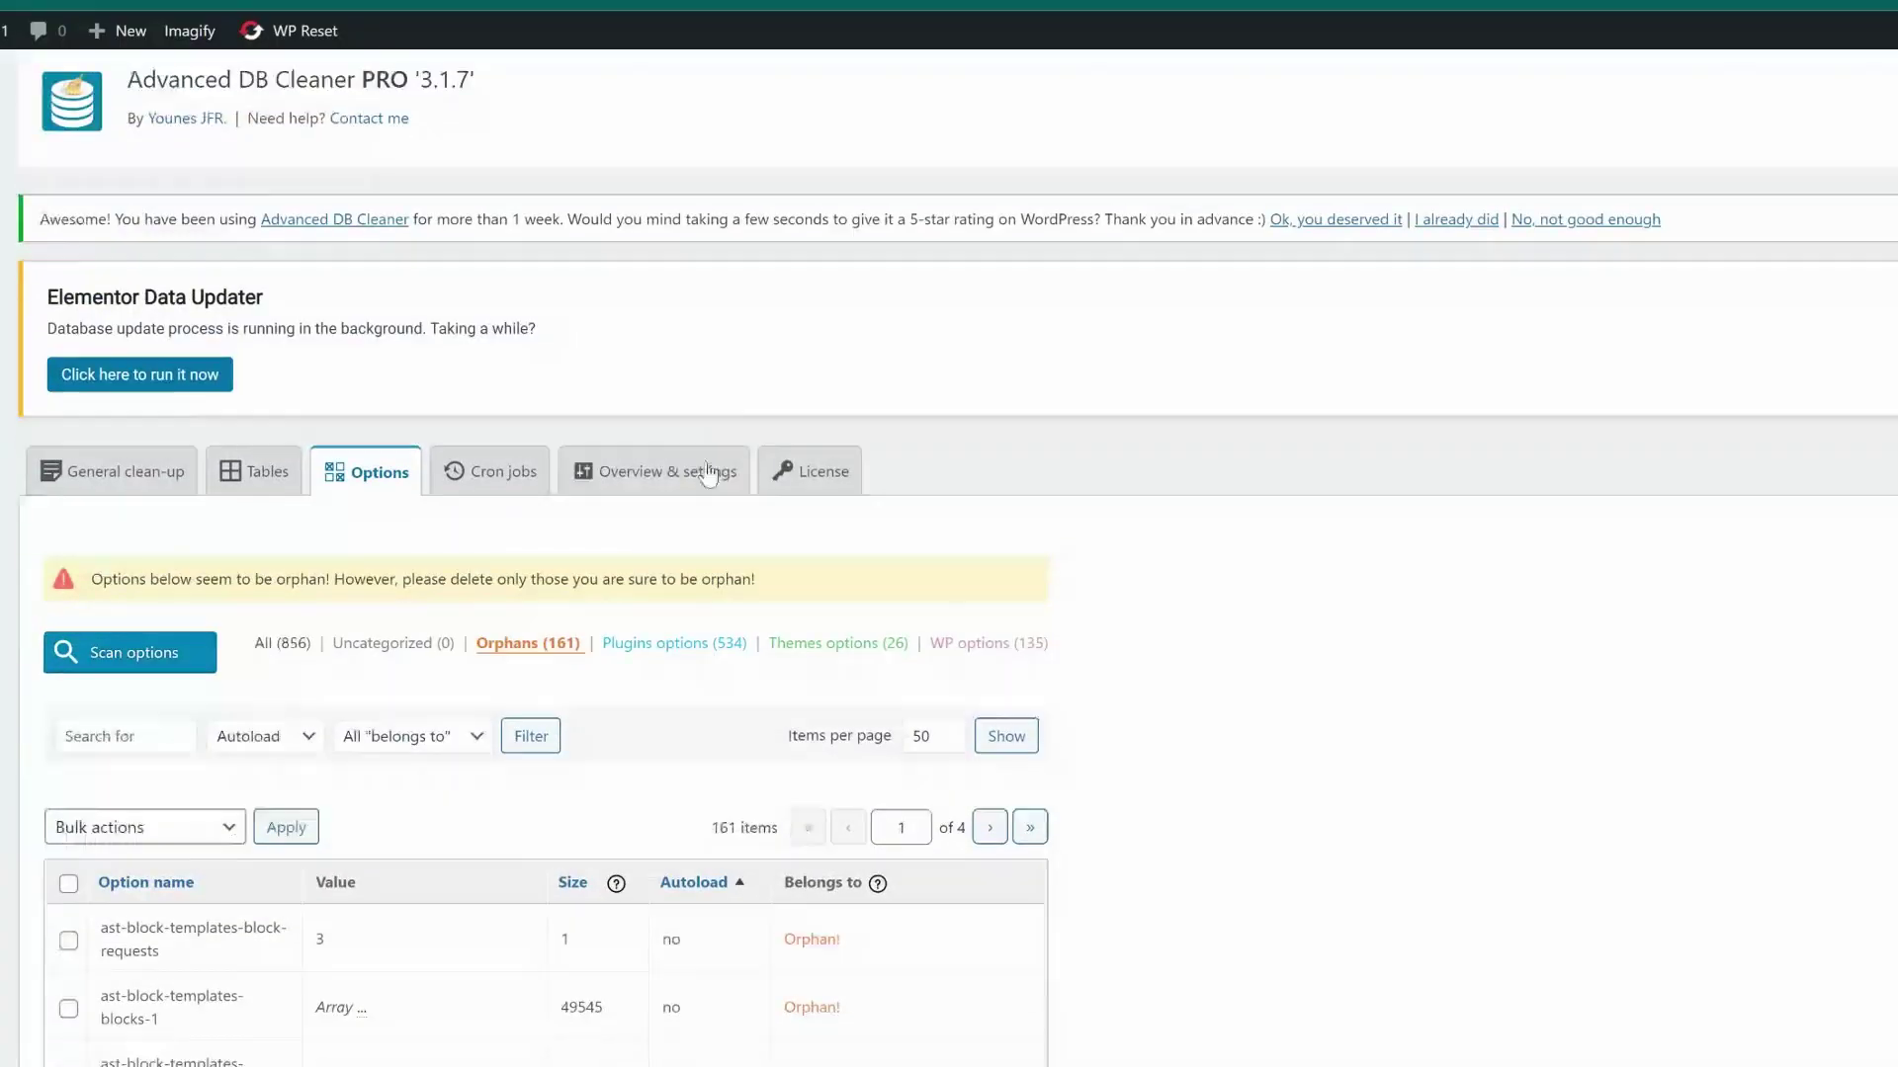
pyautogui.scroll(-5, 704, 329)
pyautogui.click(704, 314)
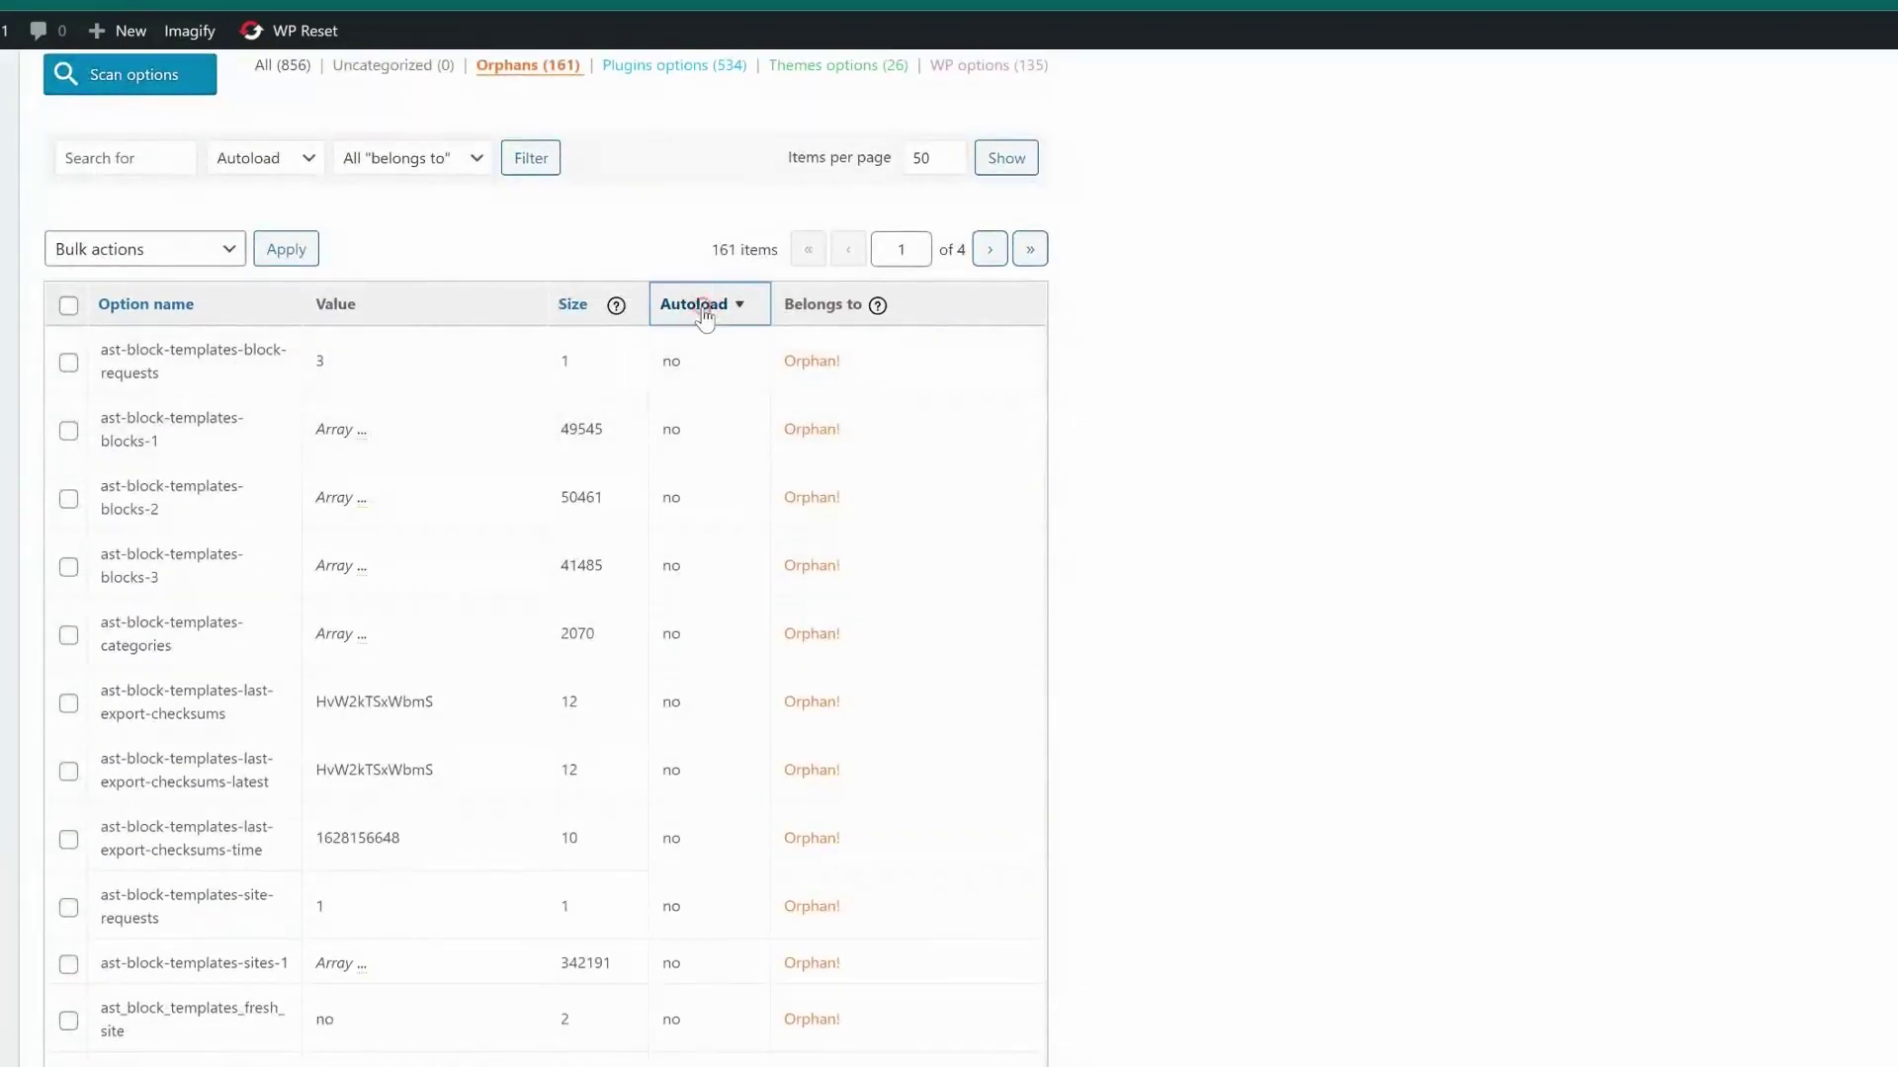
# - Scroll through the sorted orphan options and tick every row
pyautogui.scroll(-5, 780, 372)
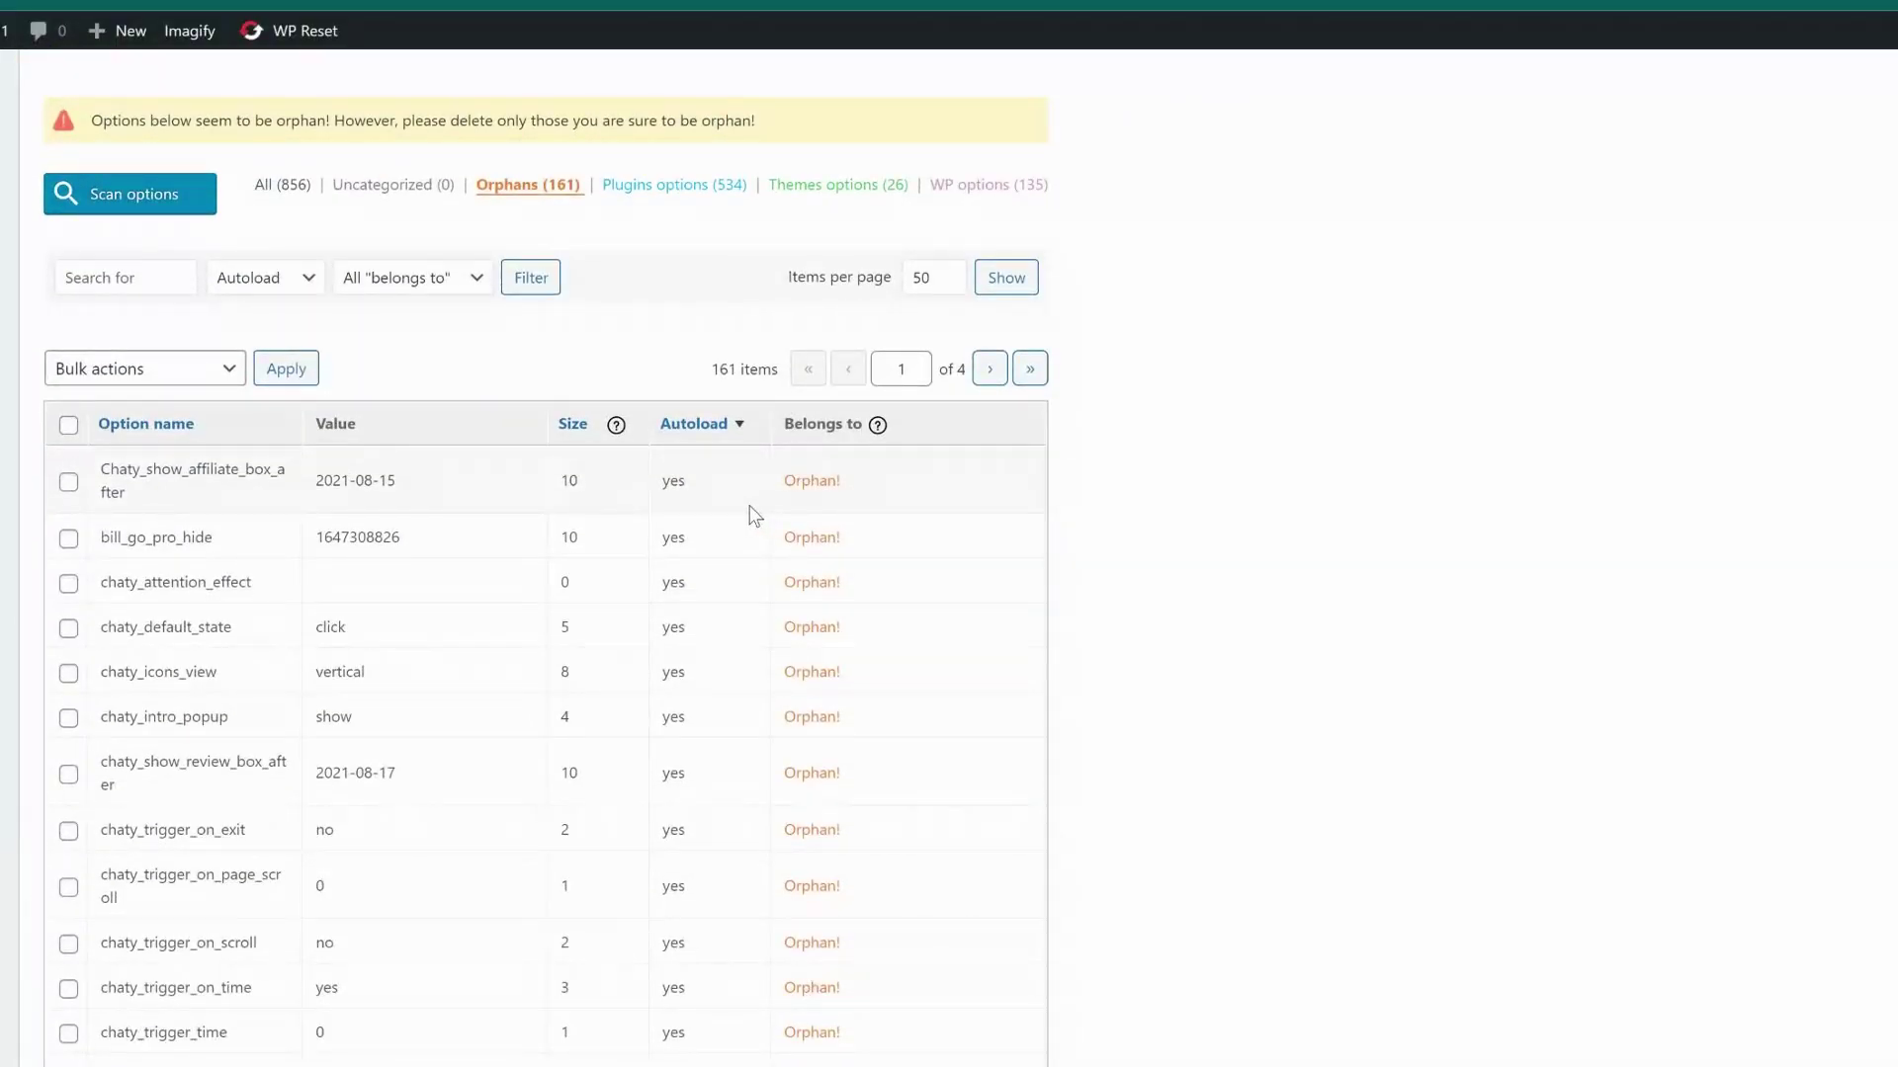
pyautogui.scroll(-10, 749, 507)
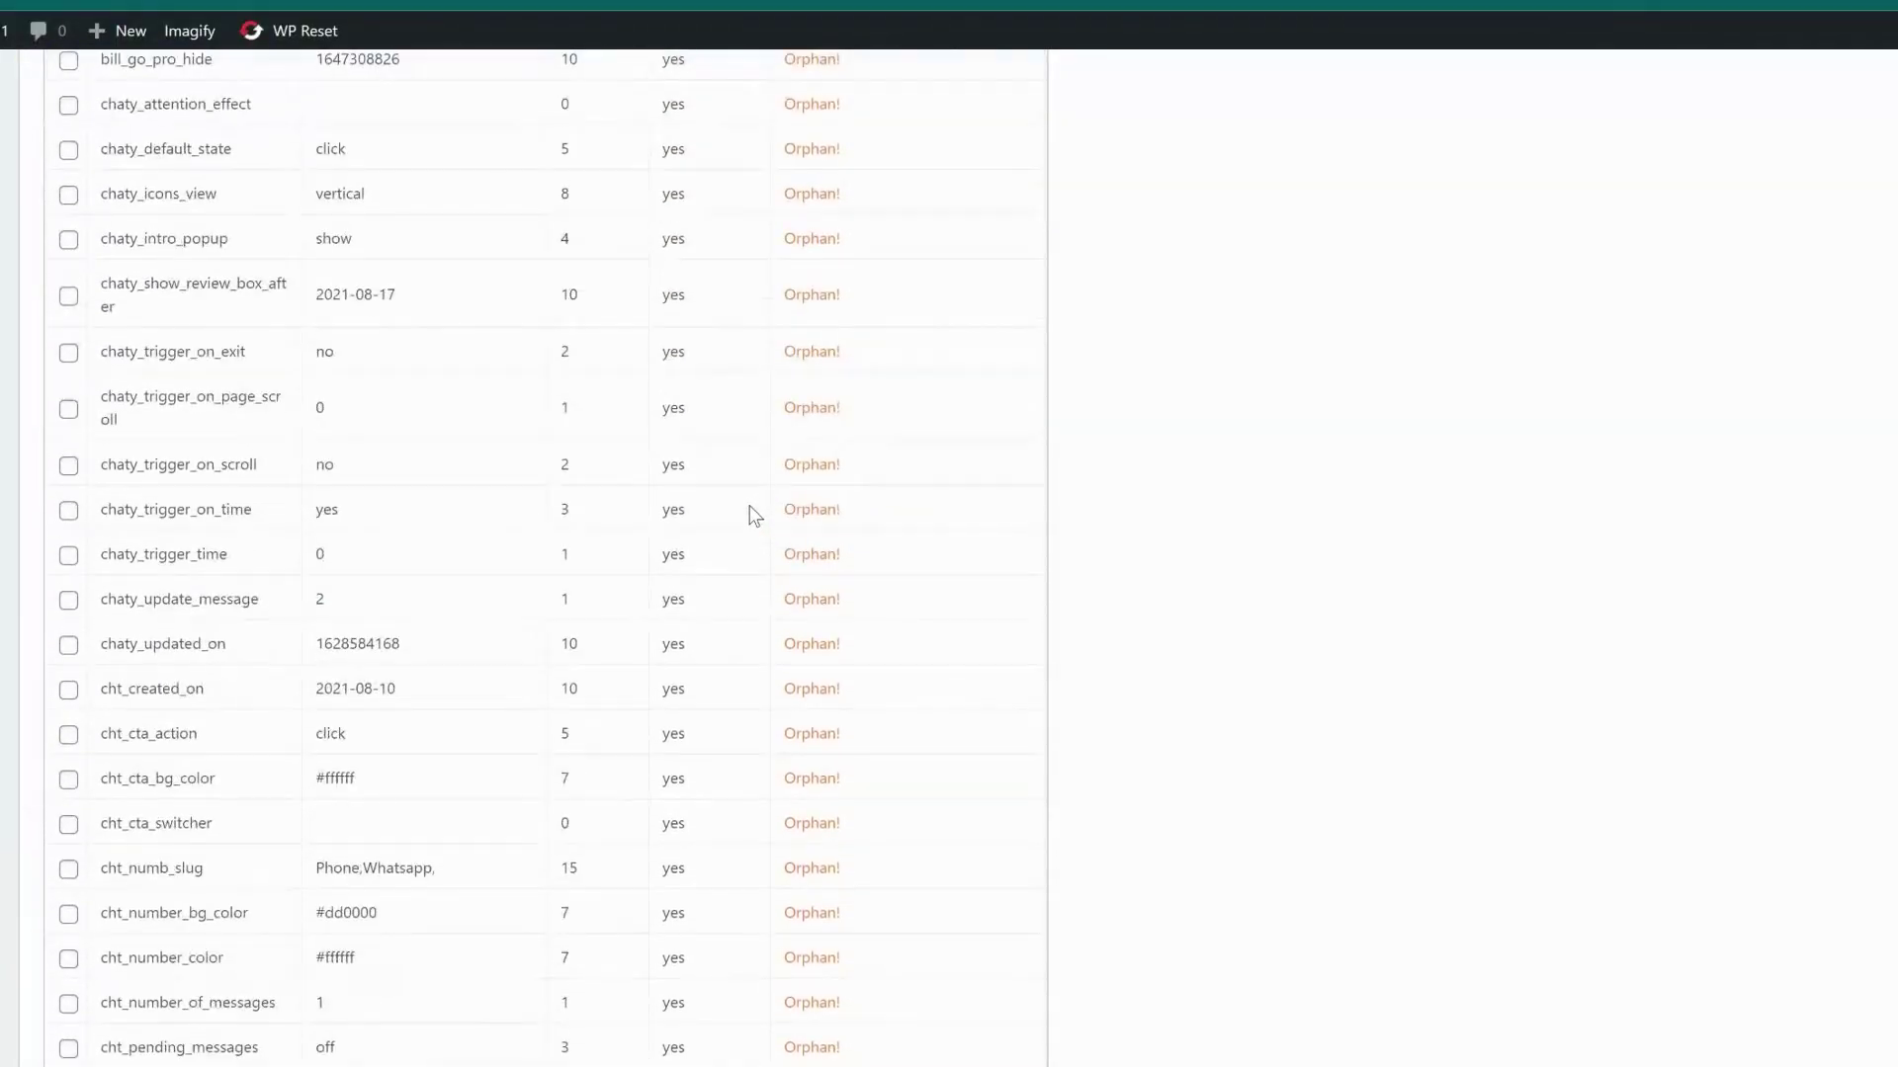
pyautogui.scroll(-8, 749, 506)
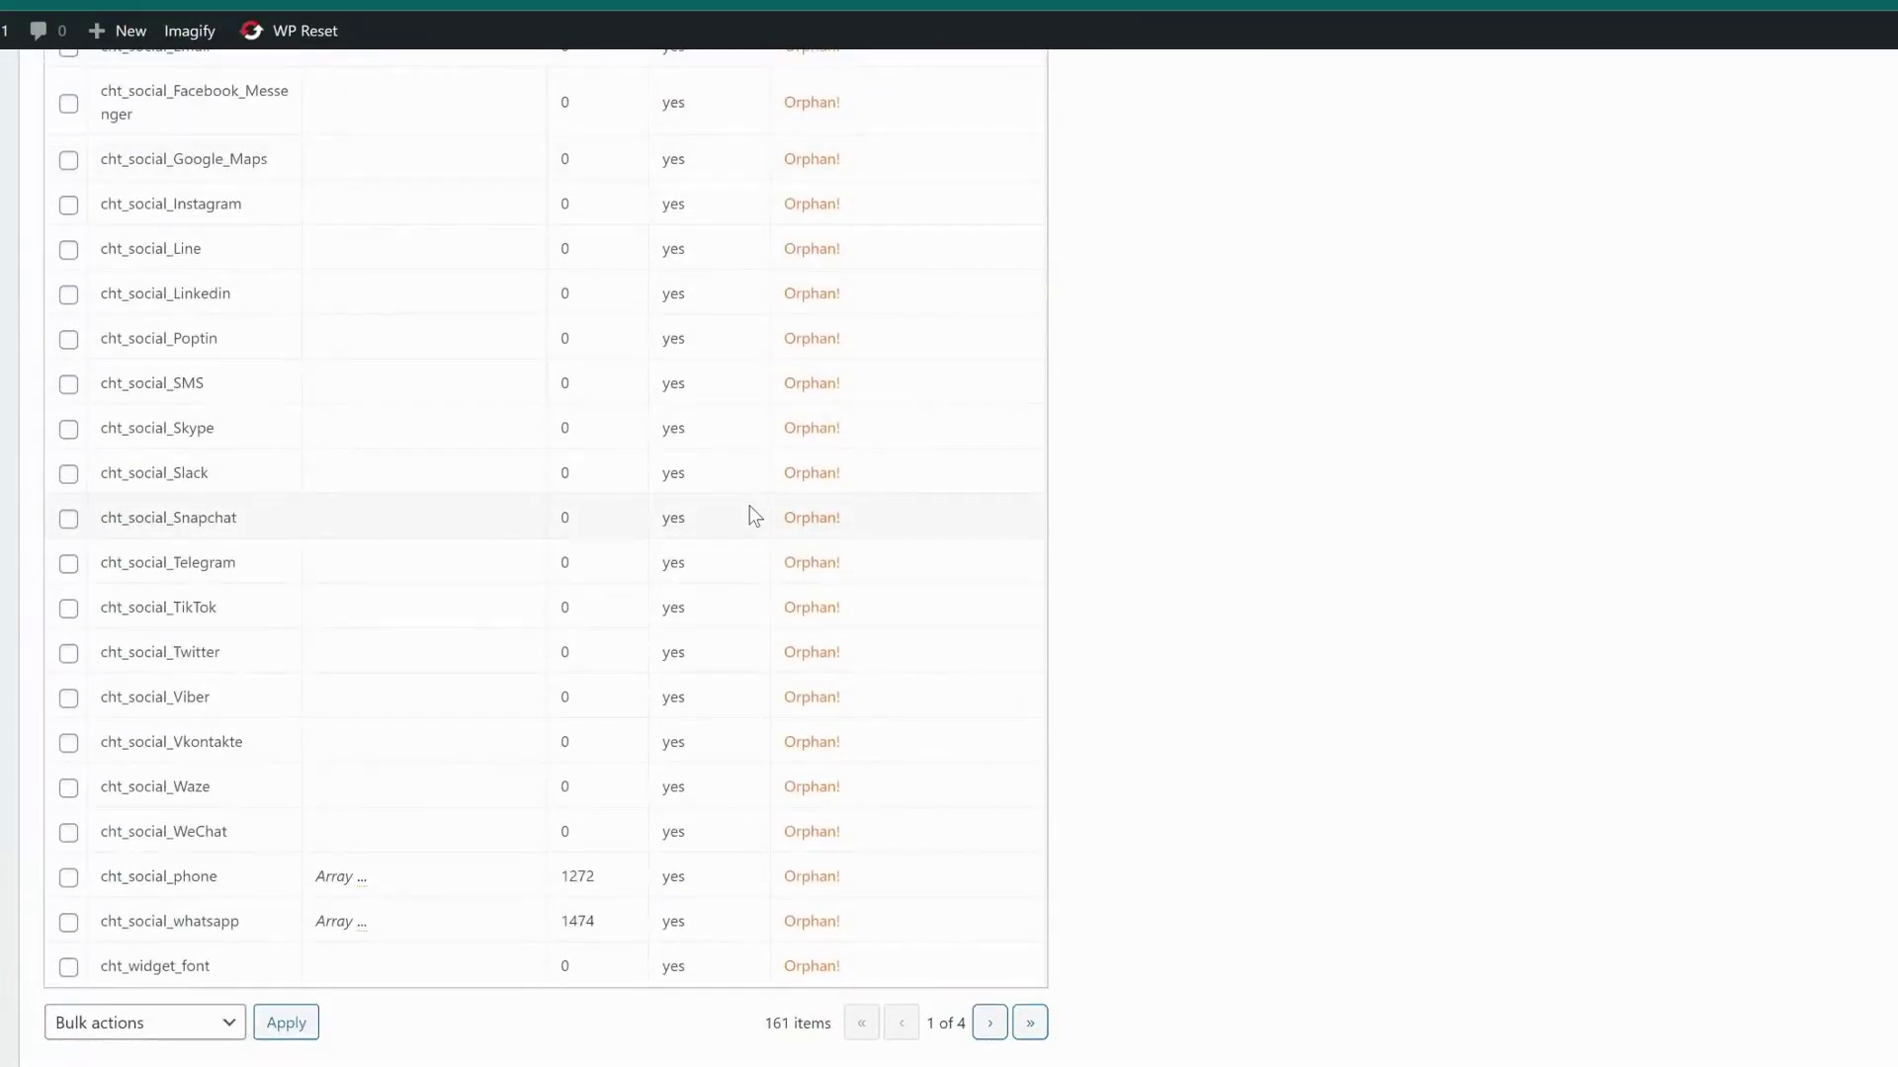
pyautogui.scroll(14, 749, 506)
pyautogui.scroll(3, 751, 509)
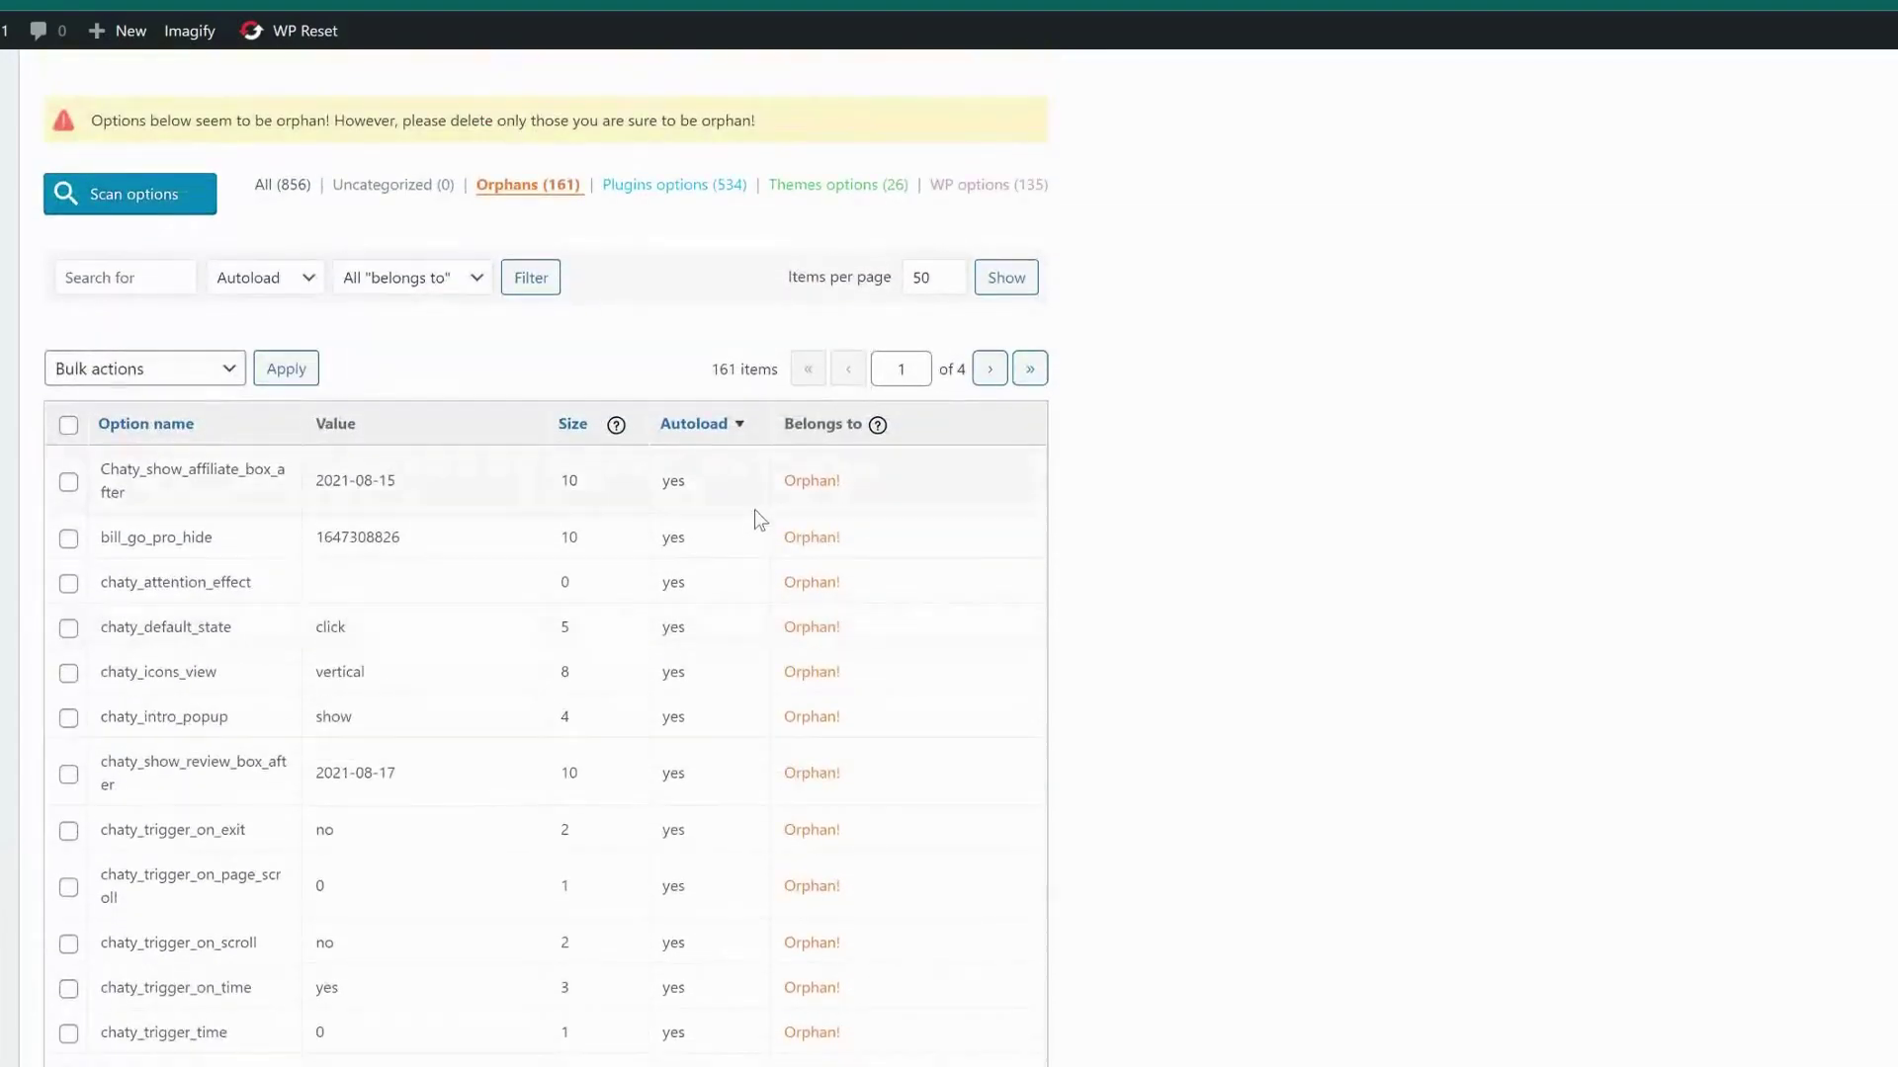
pyautogui.scroll(1, 1181, 608)
pyautogui.click(69, 545)
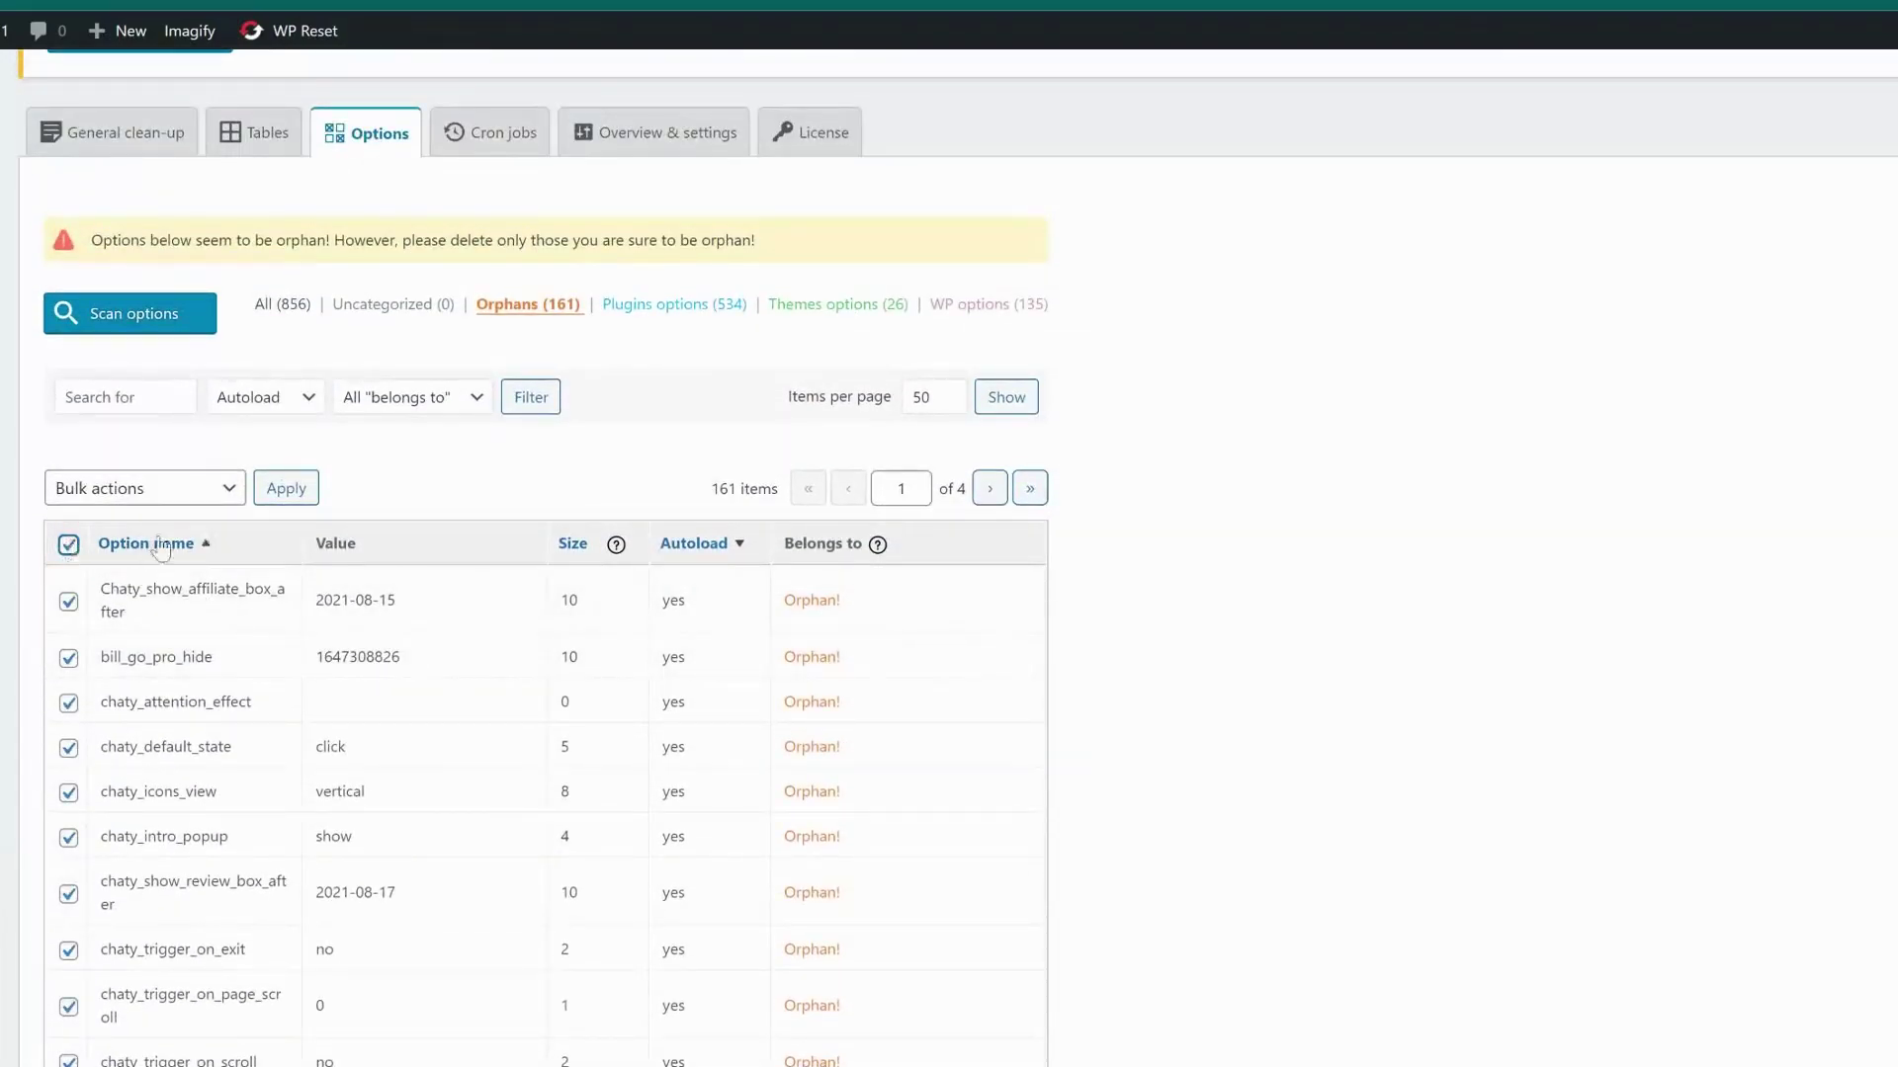
# - Set the ticked options' bulk action to Delete, then scan all 37 cron jobs
pyautogui.click(228, 489)
pyautogui.click(84, 626)
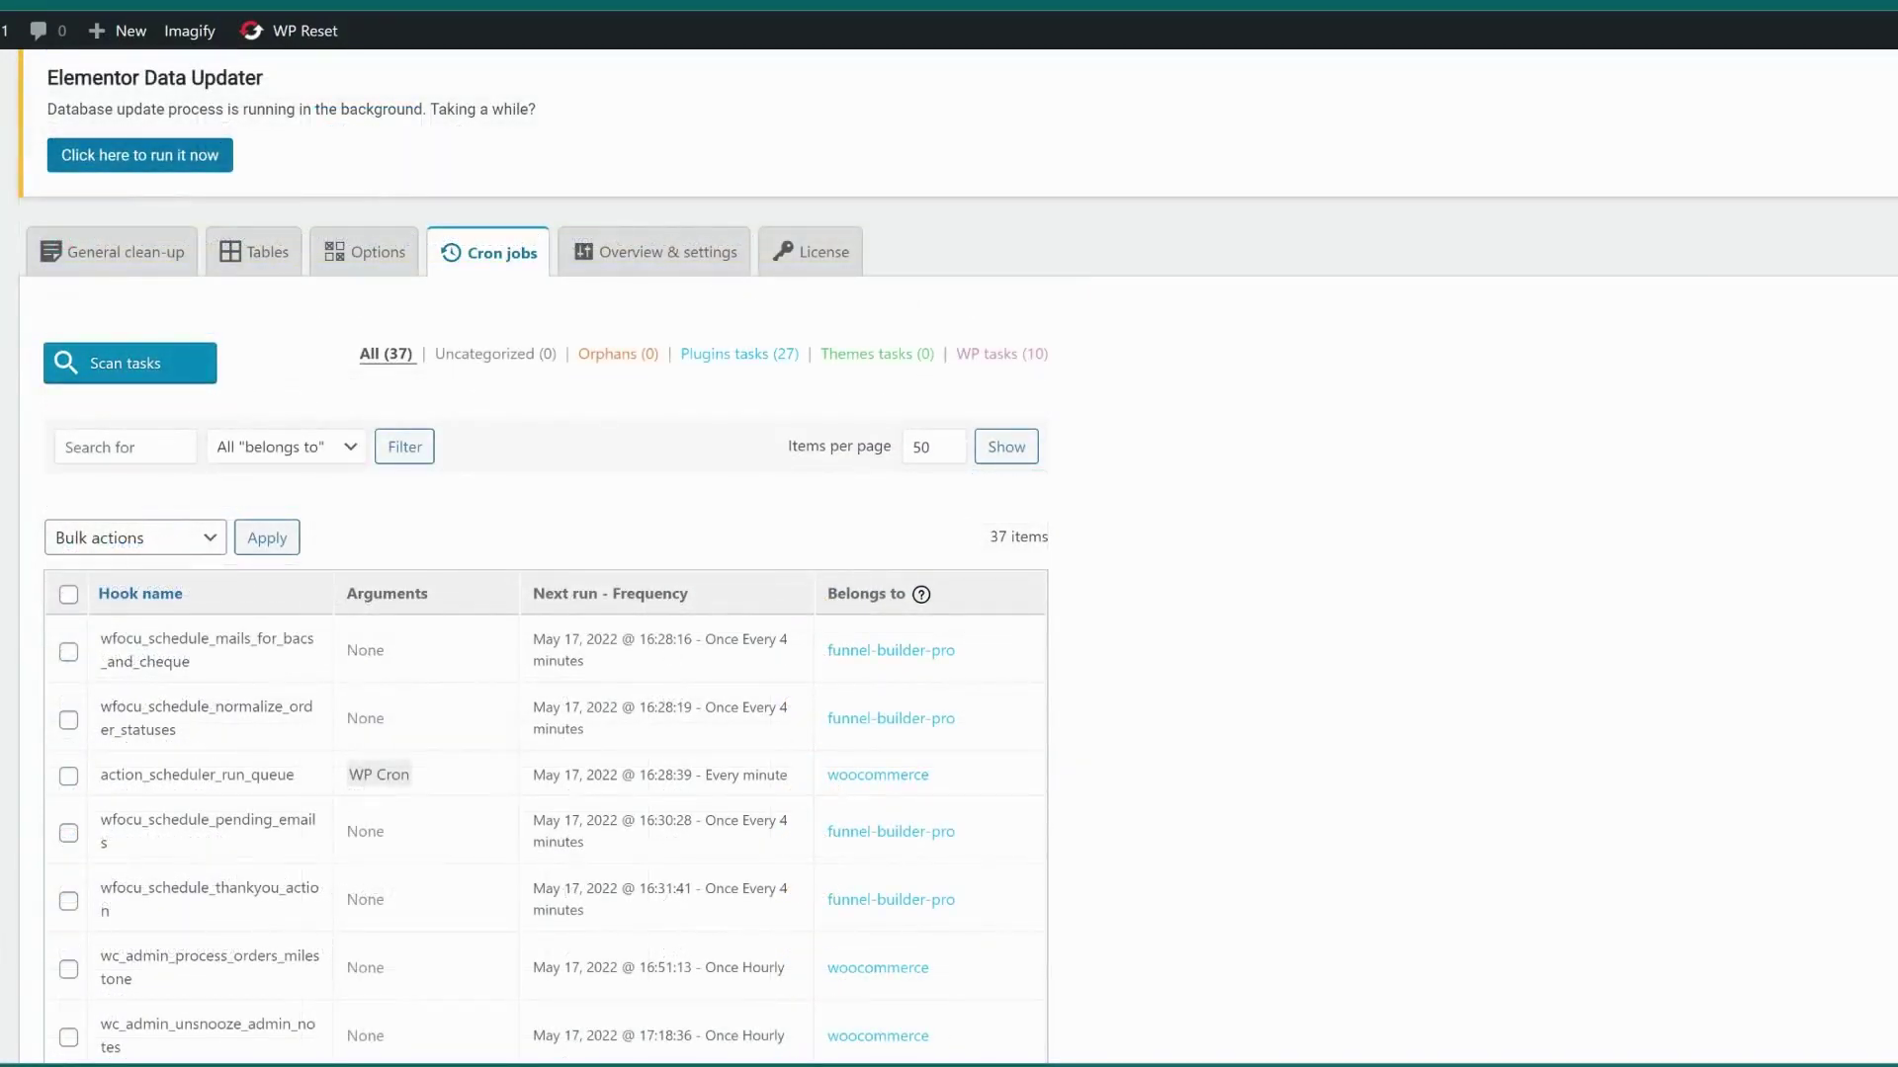
pyautogui.click(150, 374)
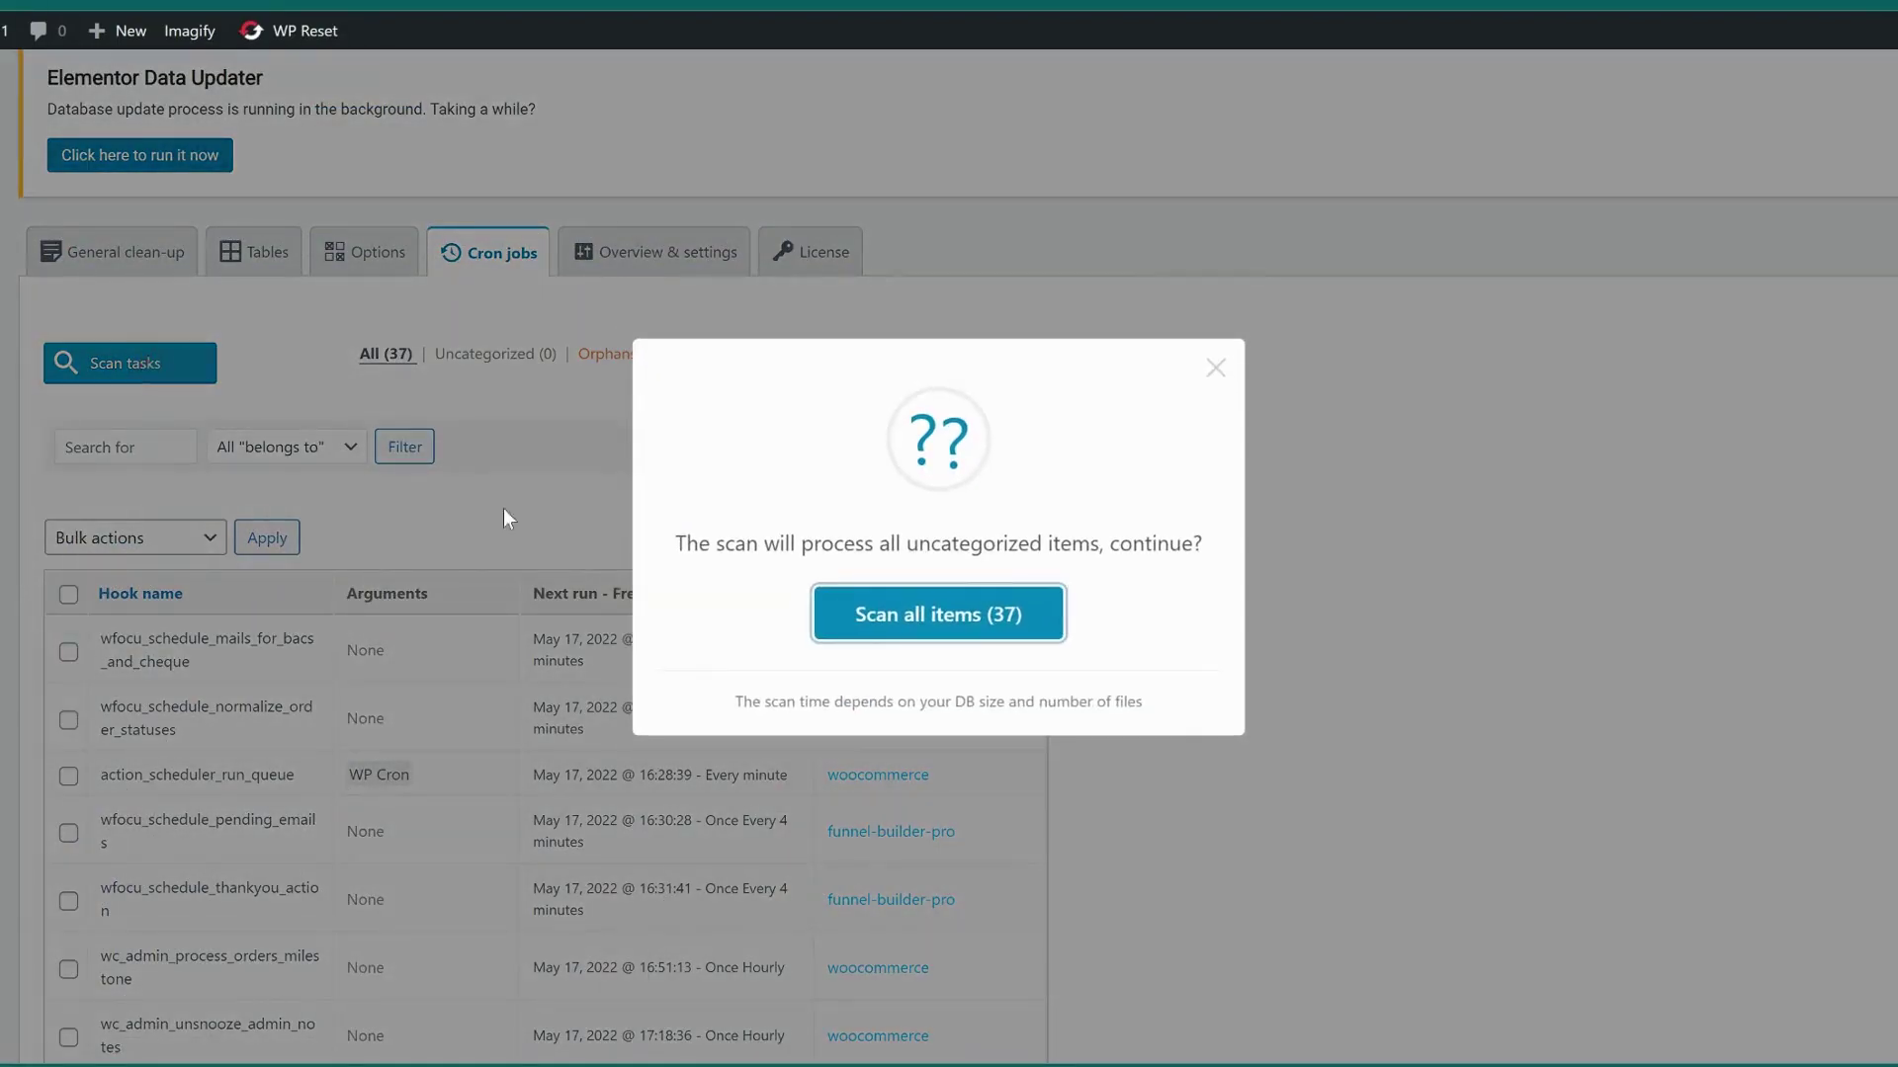
pyautogui.click(905, 626)
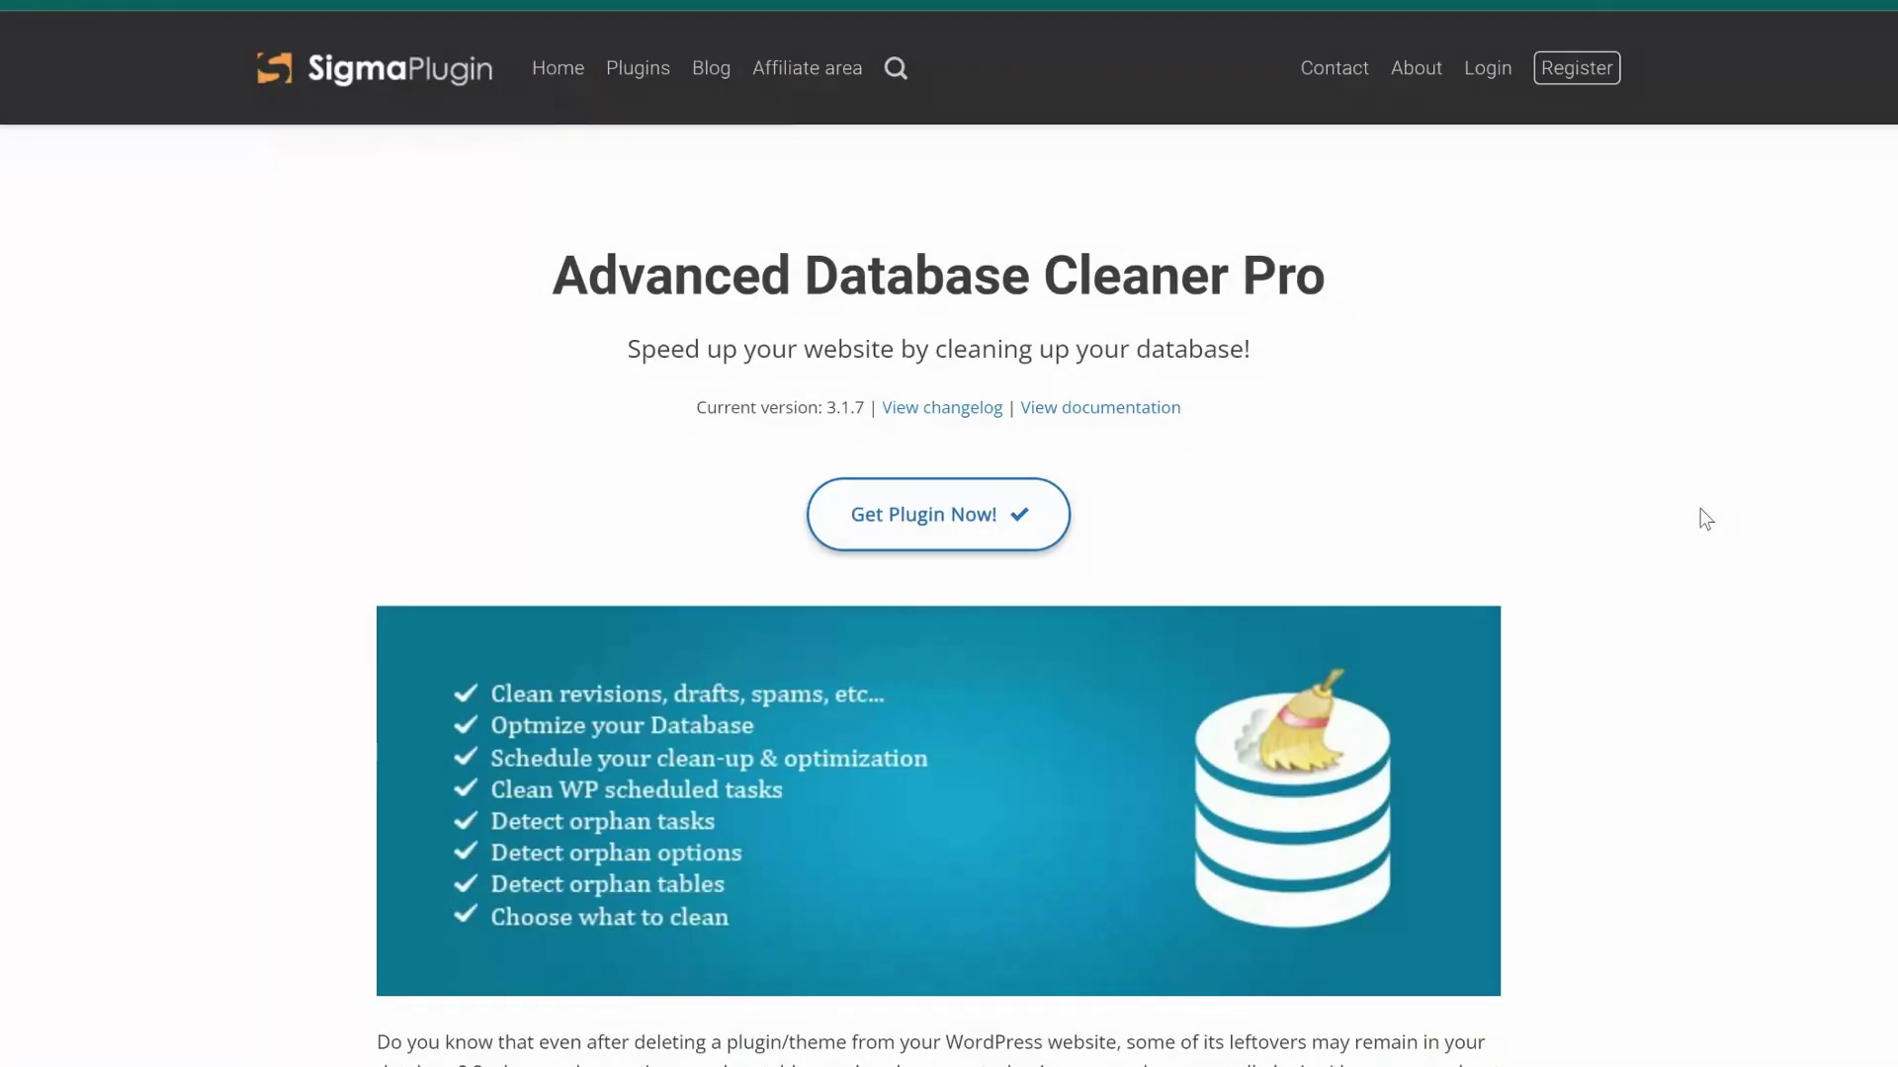
# - Scroll down to the licence cards (39$, 59$, 149$) and the 30-day money-back guarantee
pyautogui.scroll(-6, 1700, 510)
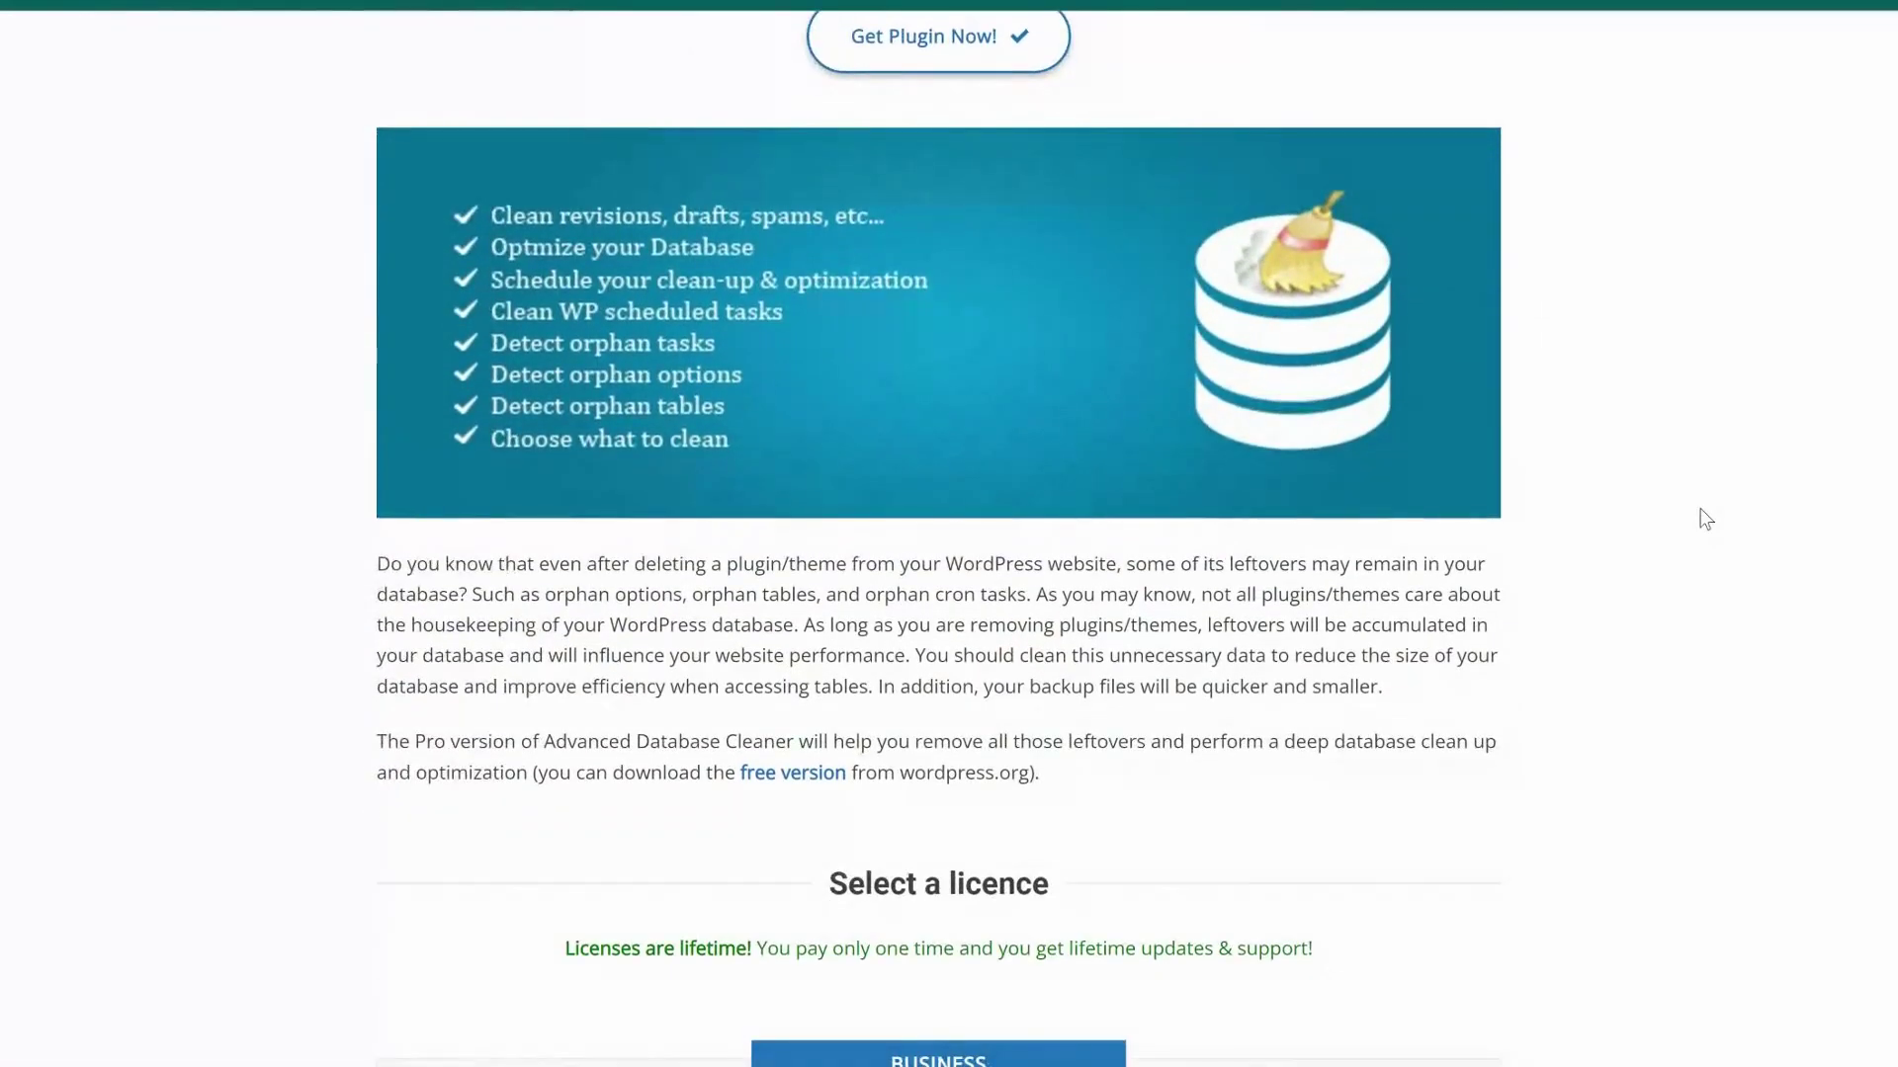
pyautogui.scroll(-3, 1700, 504)
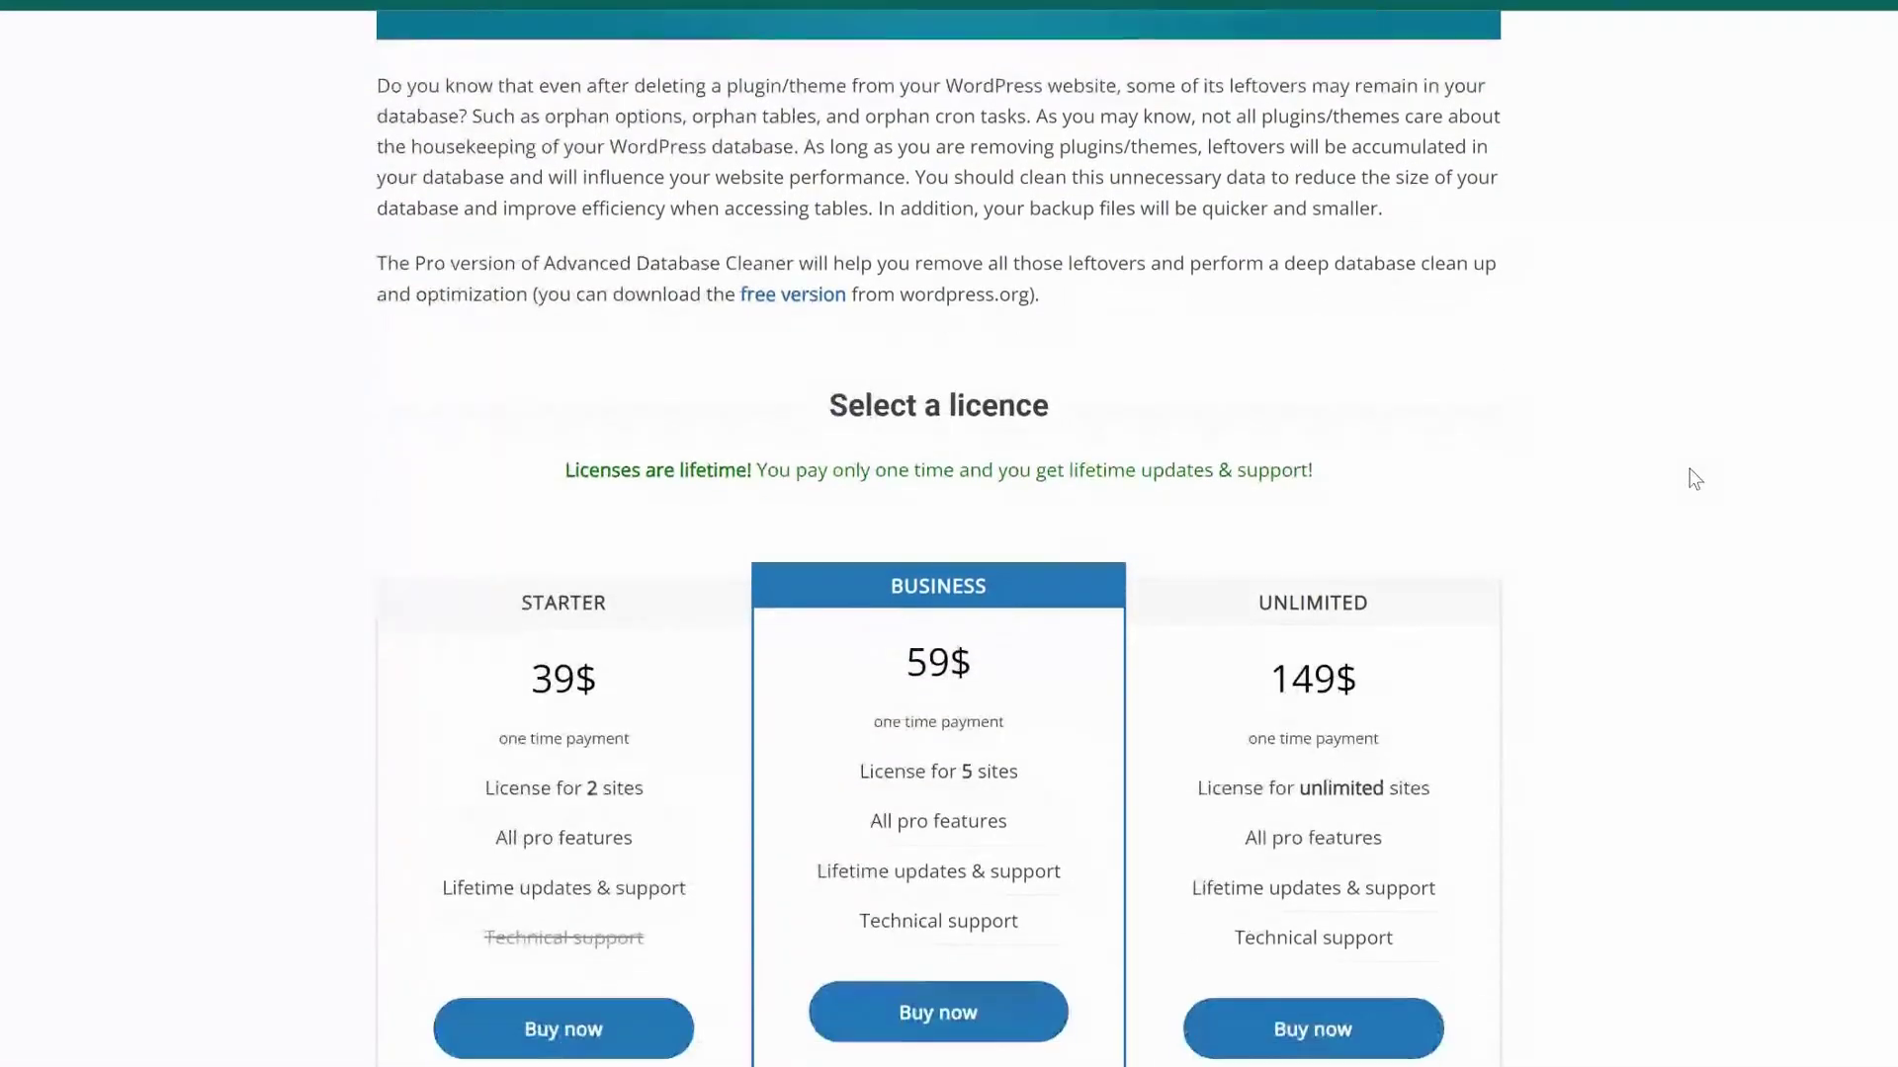
pyautogui.scroll(-1, 1695, 479)
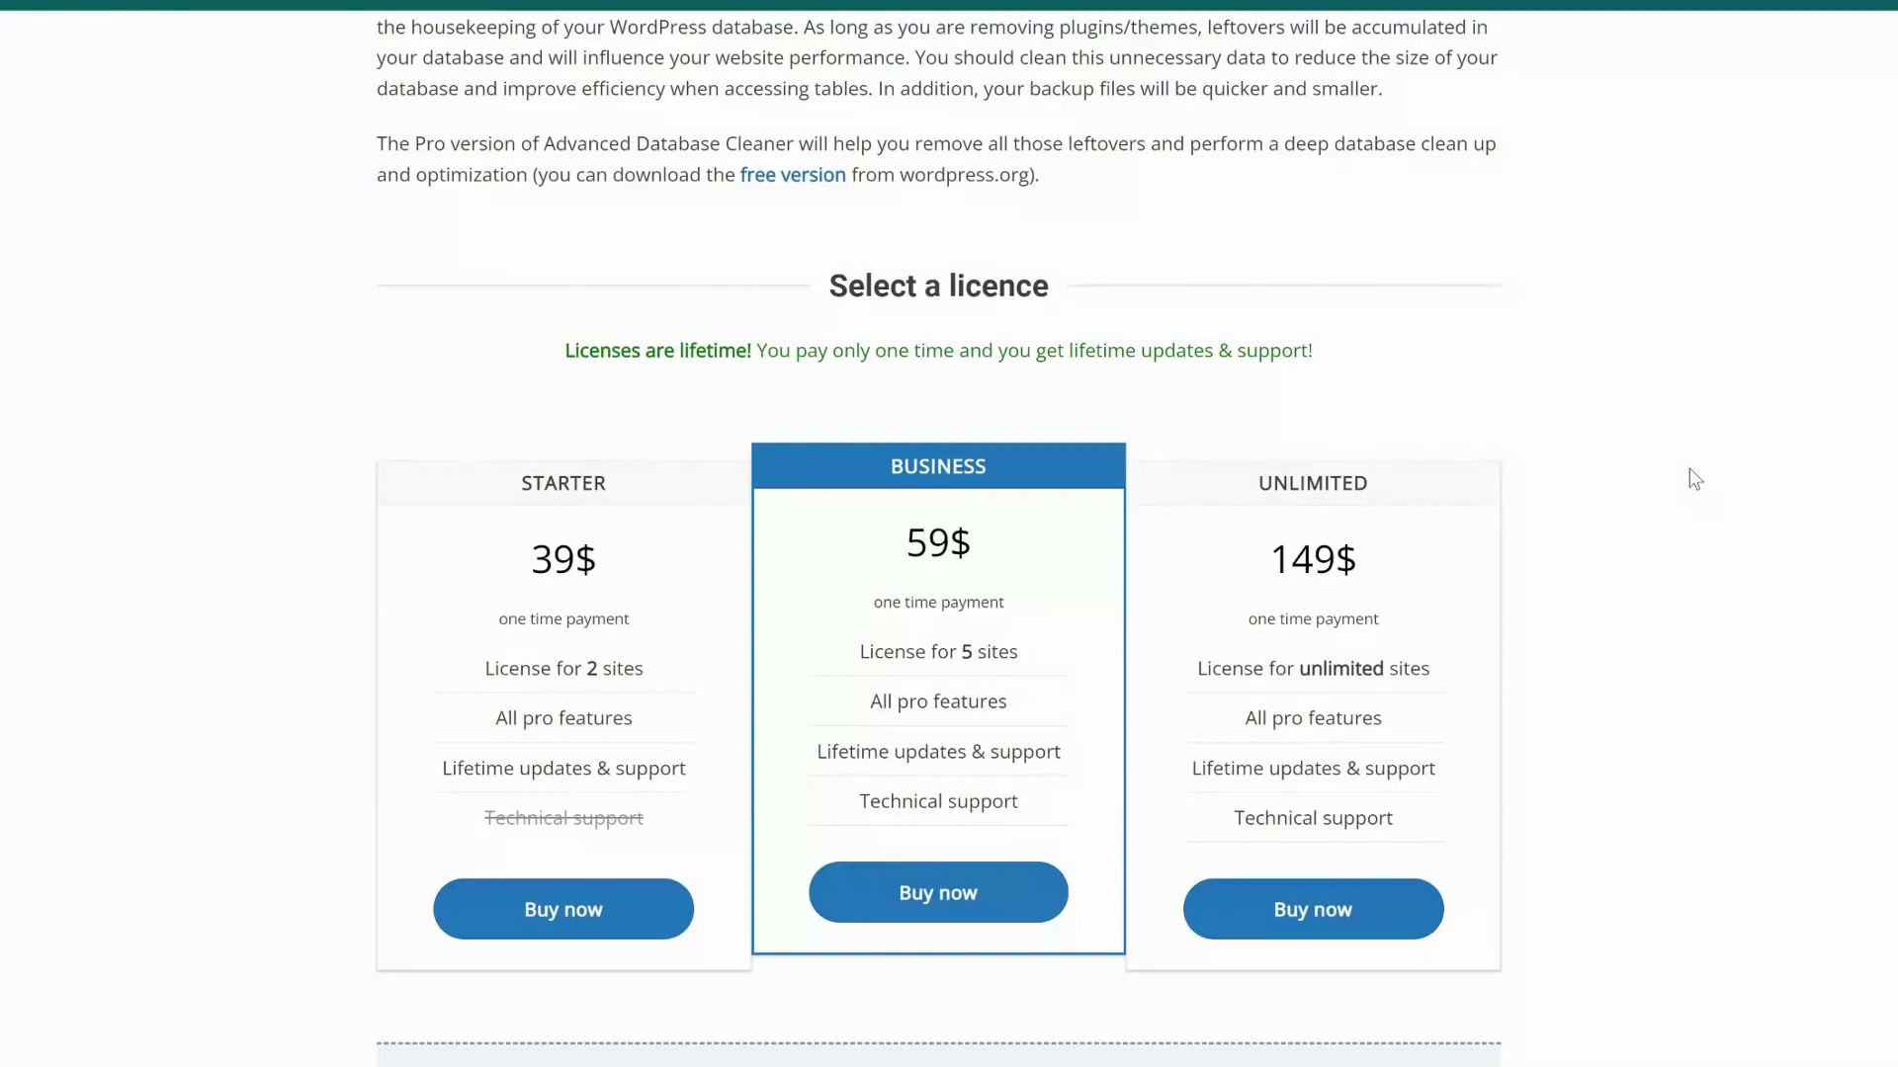
pyautogui.scroll(-1, 1696, 479)
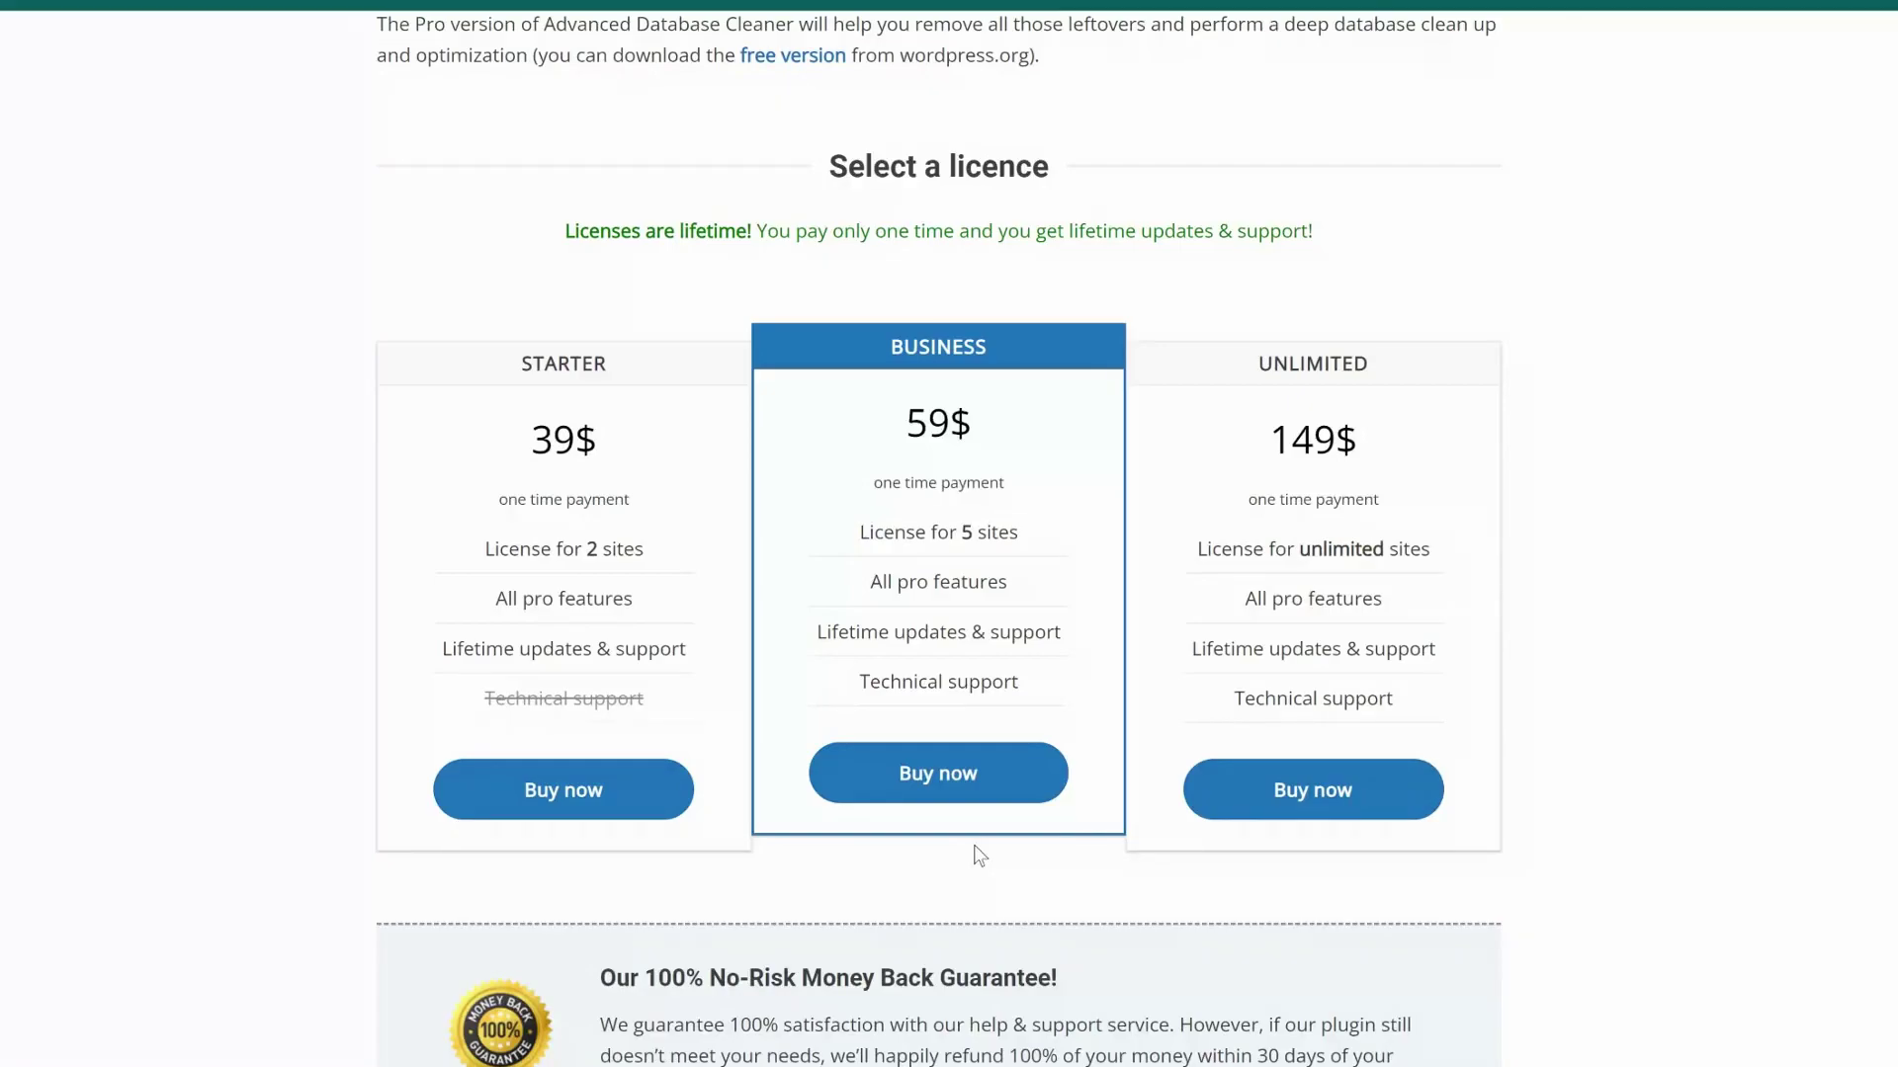
pyautogui.scroll(-7, 978, 856)
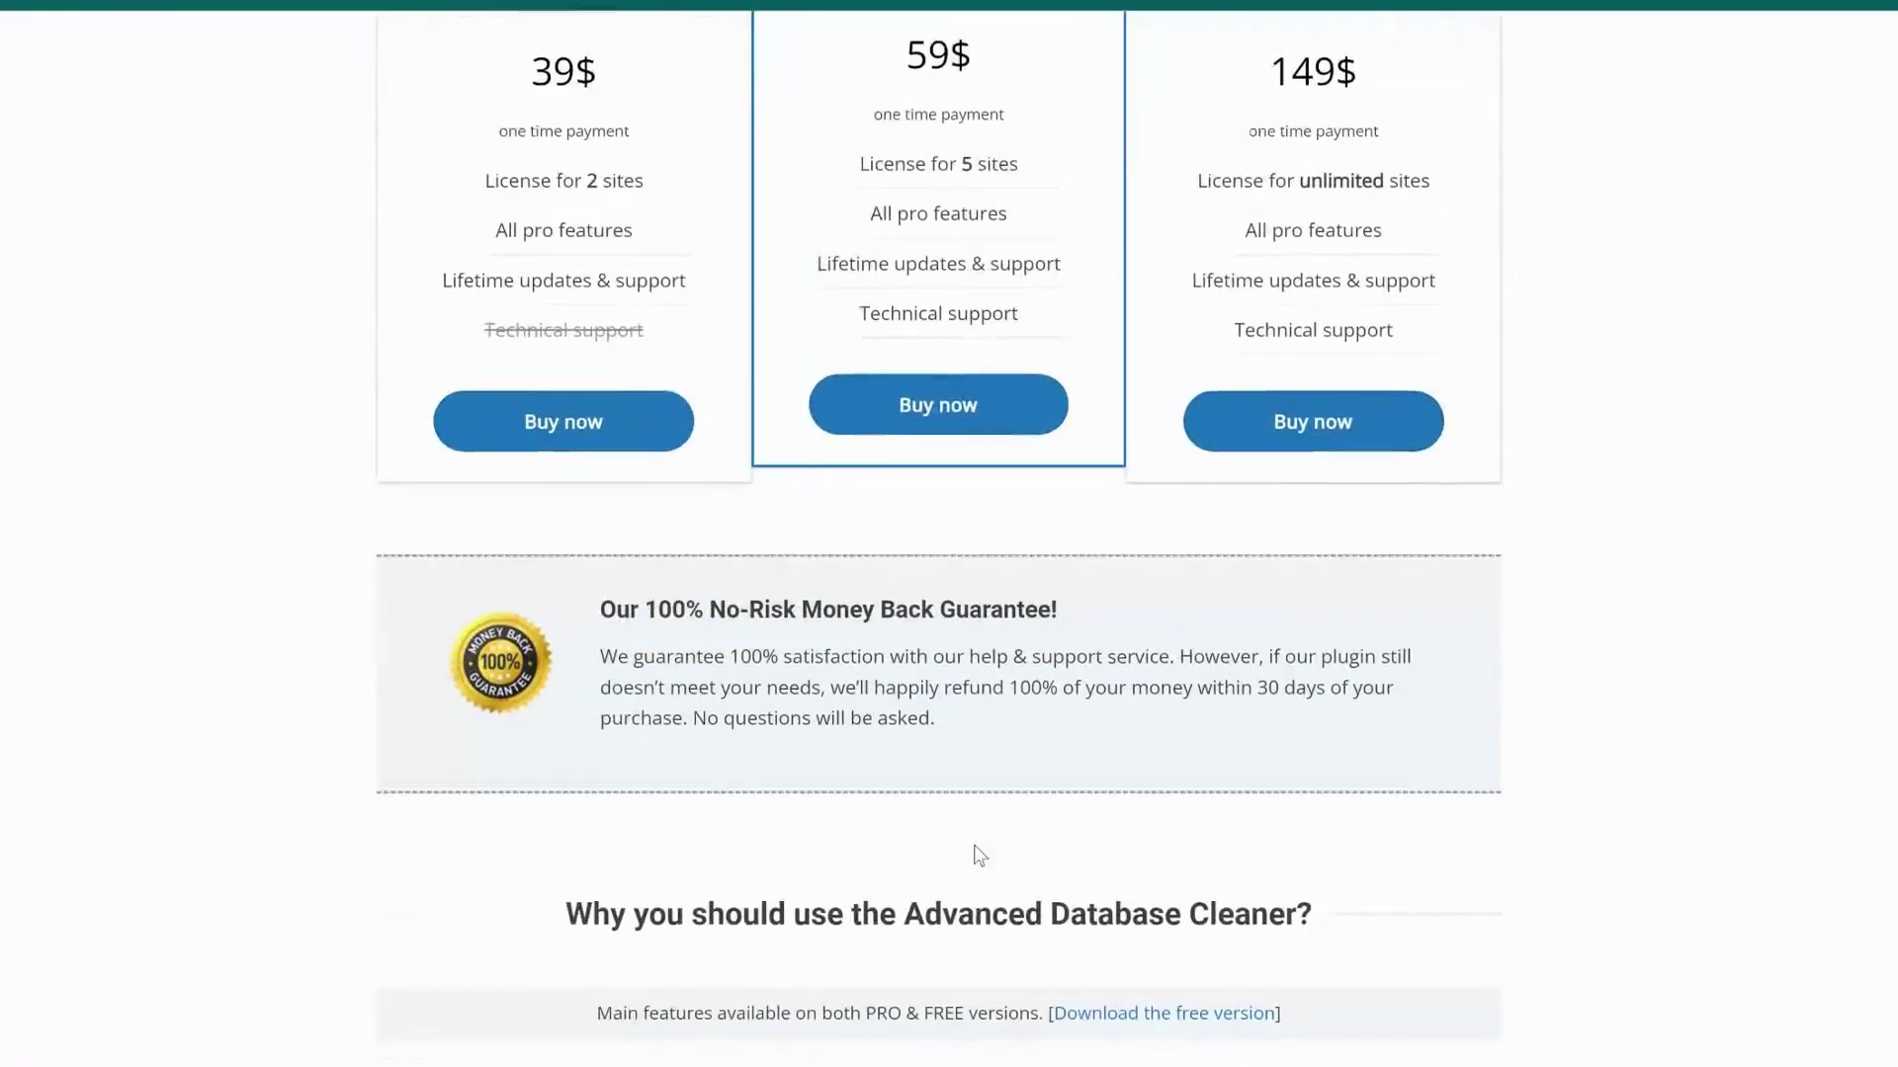